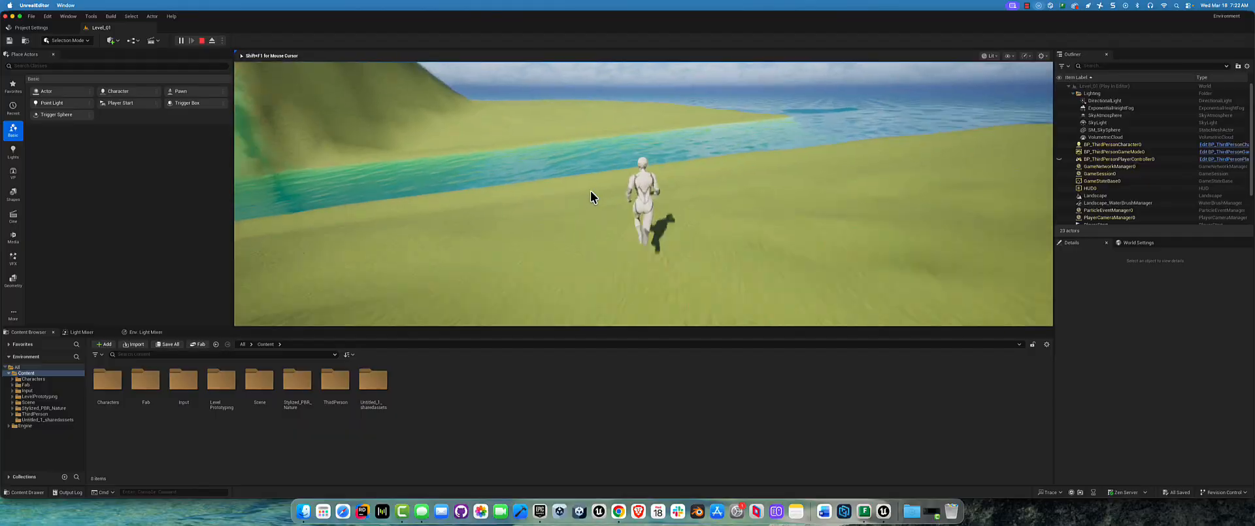
Step: Playtest the level by running and jumping the character across the river and the surrounding terrain
key("space")
key("w")
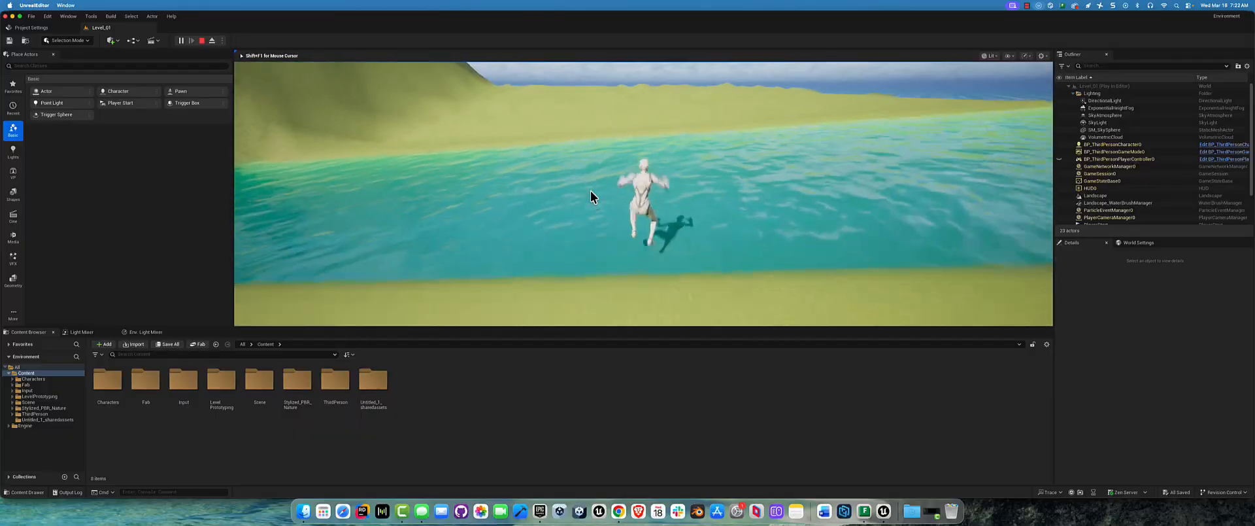
key("space")
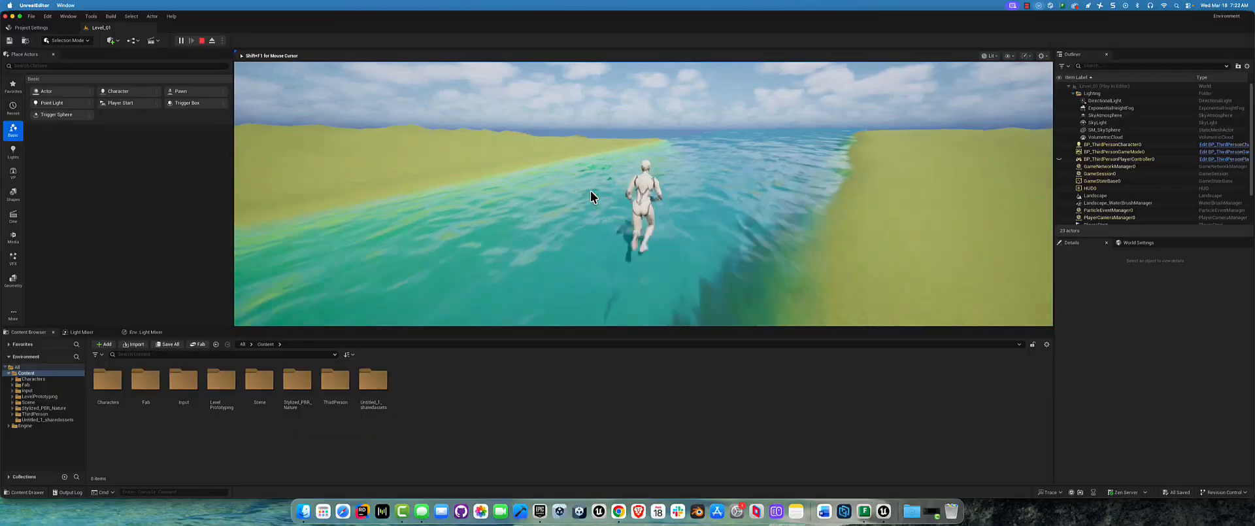
key("space")
key("space")
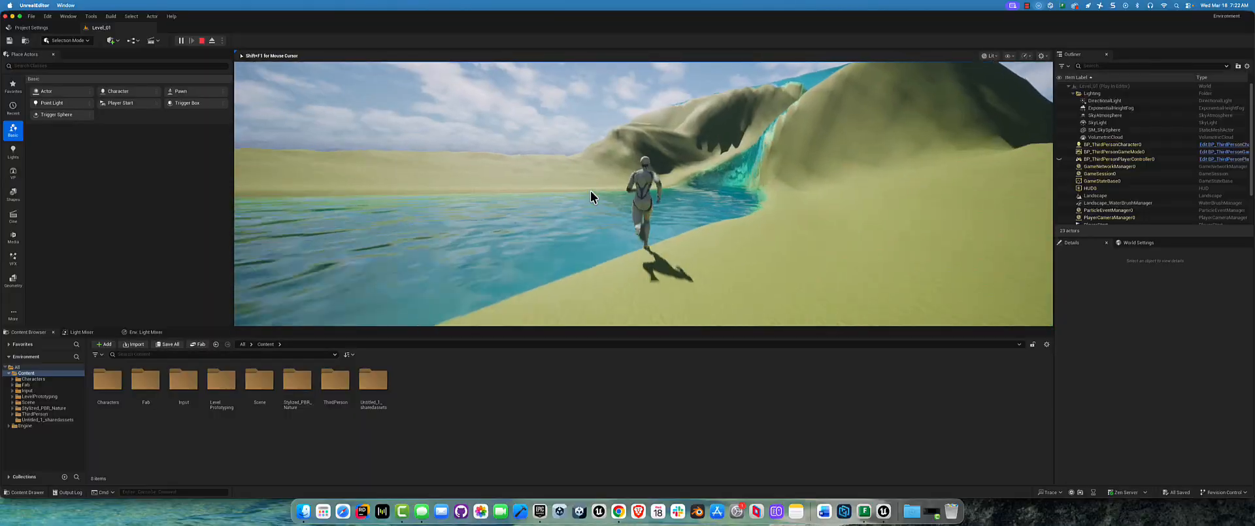
key("space")
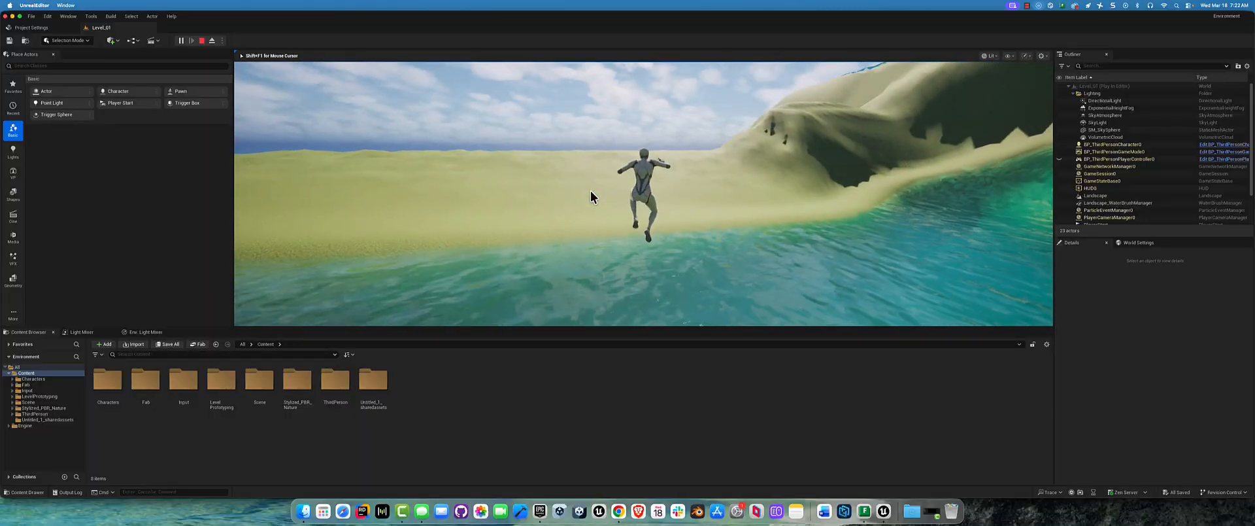
key("space")
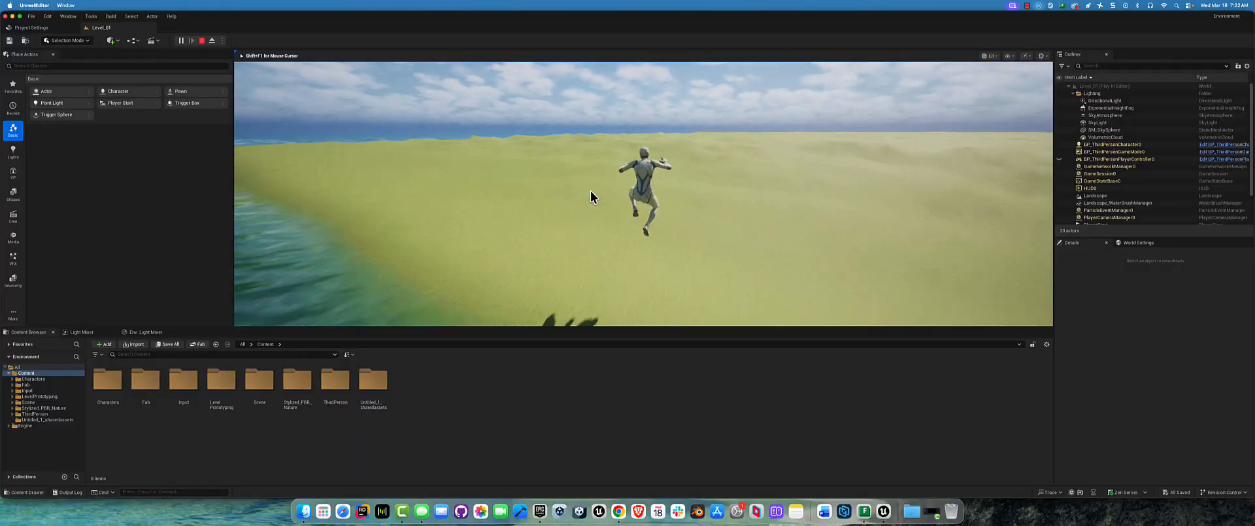
key("w")
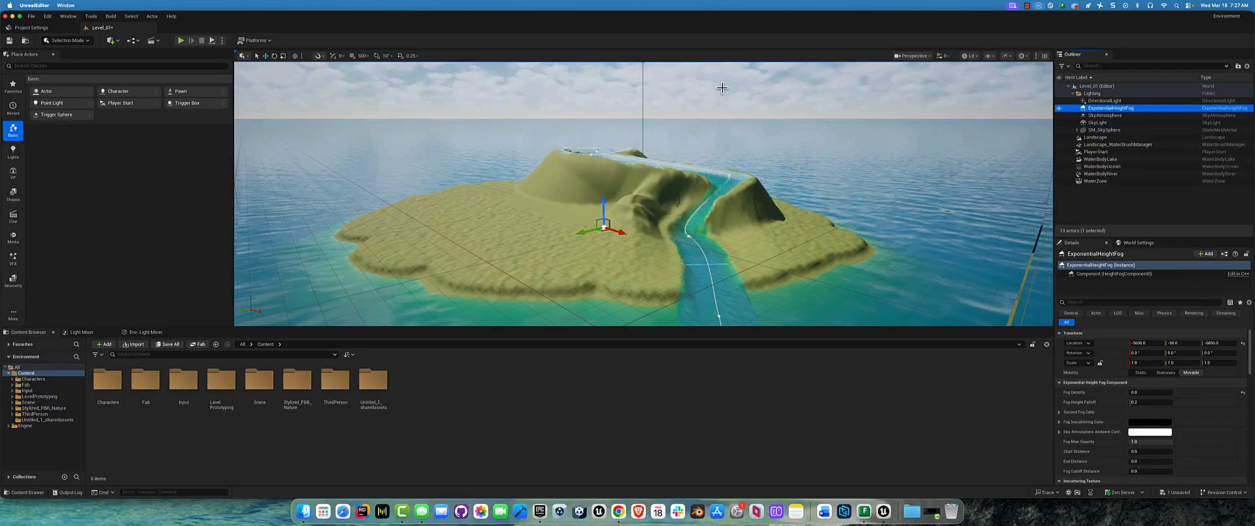
Step: Set the Fog Density of the ExponentialHeightFog actor to 1
left_click(1111, 101)
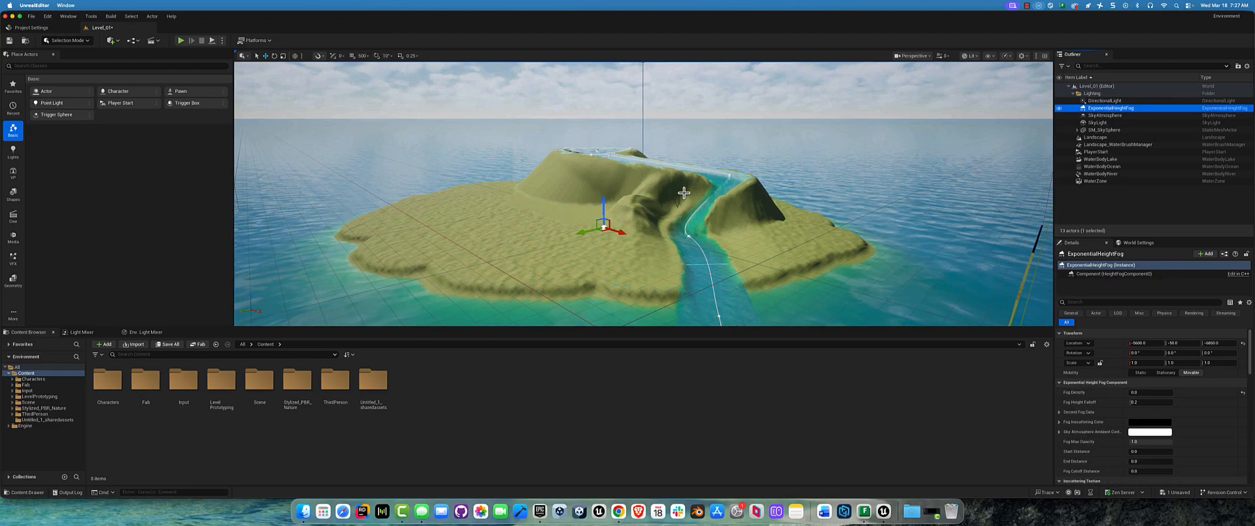
left_click(1110, 102)
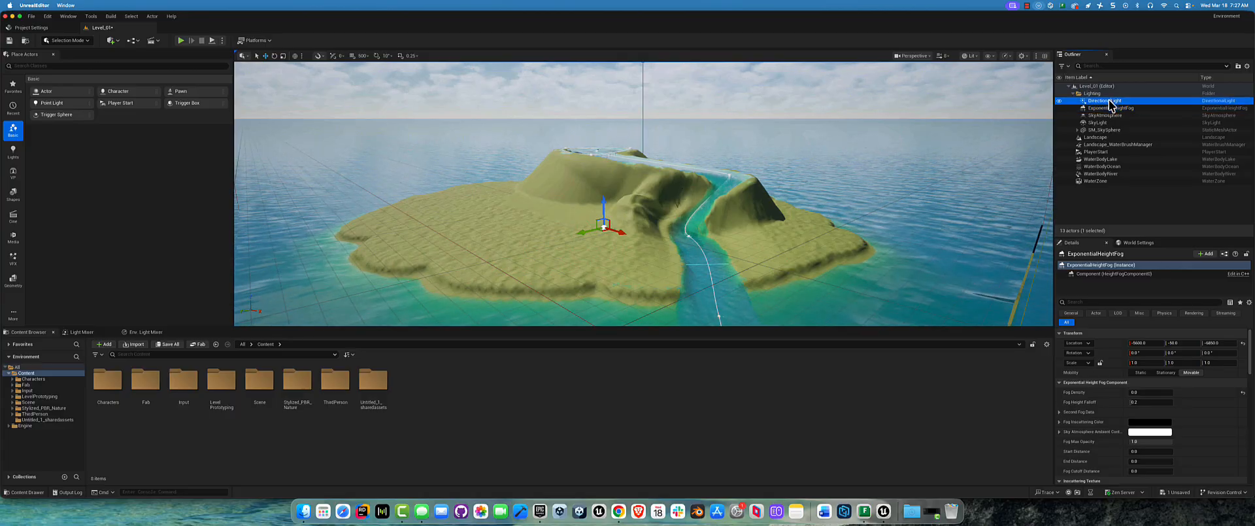
left_click(1108, 109)
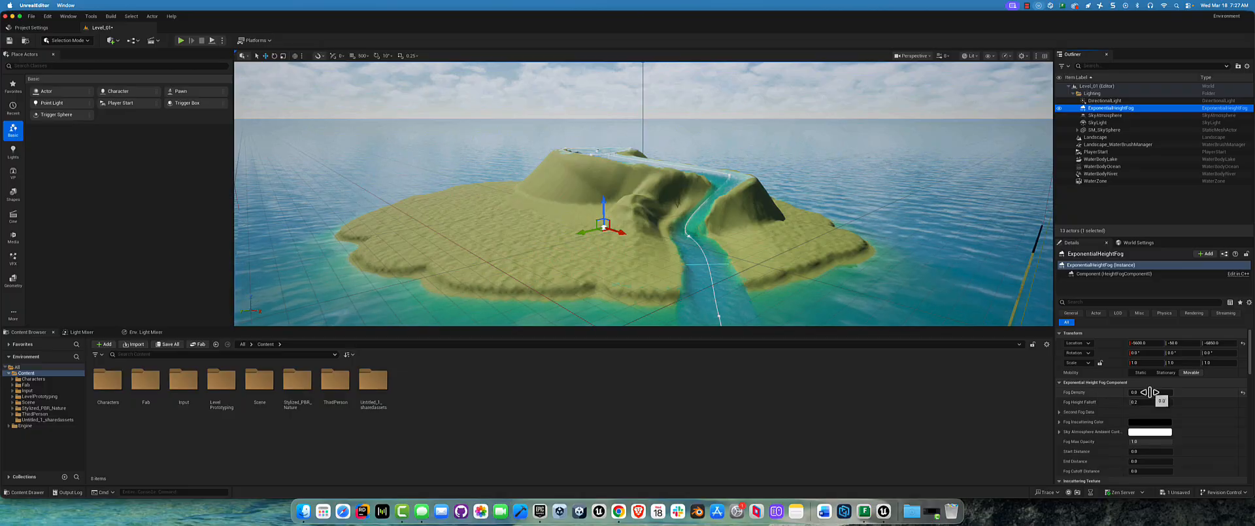
left_click(1148, 393)
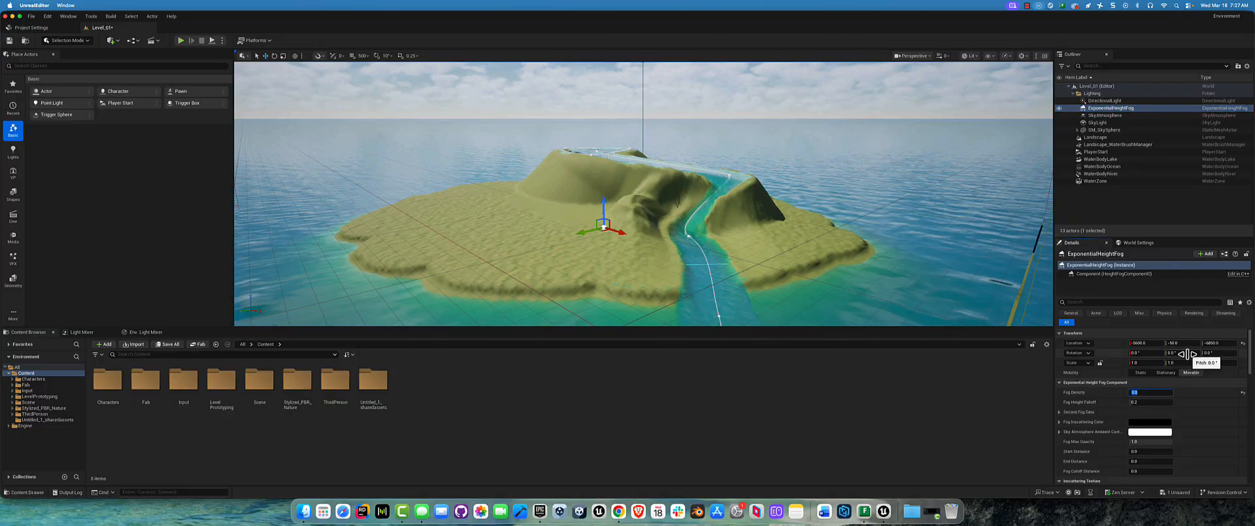
type("1")
key("Return")
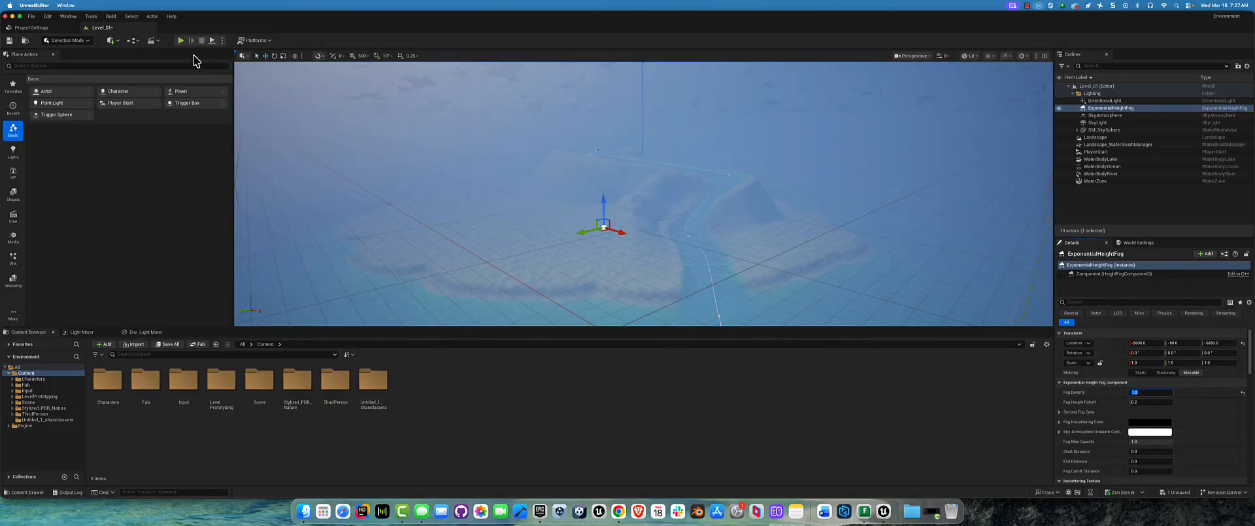
Step: Play the level and run around the island to examine how dense the fog looks, ending the play session
left_click(179, 40)
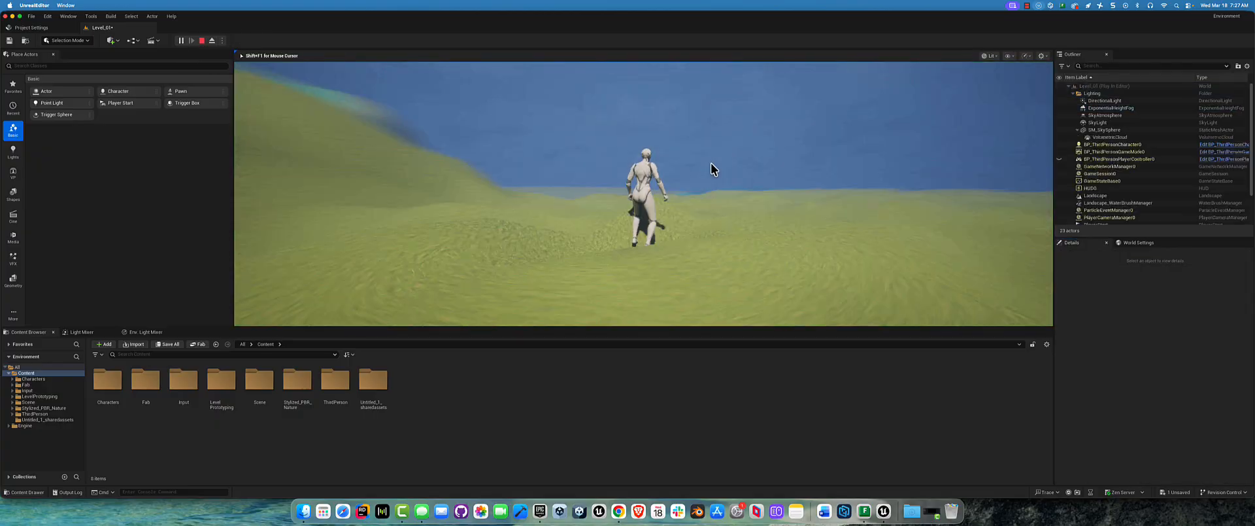
key("w")
key("space")
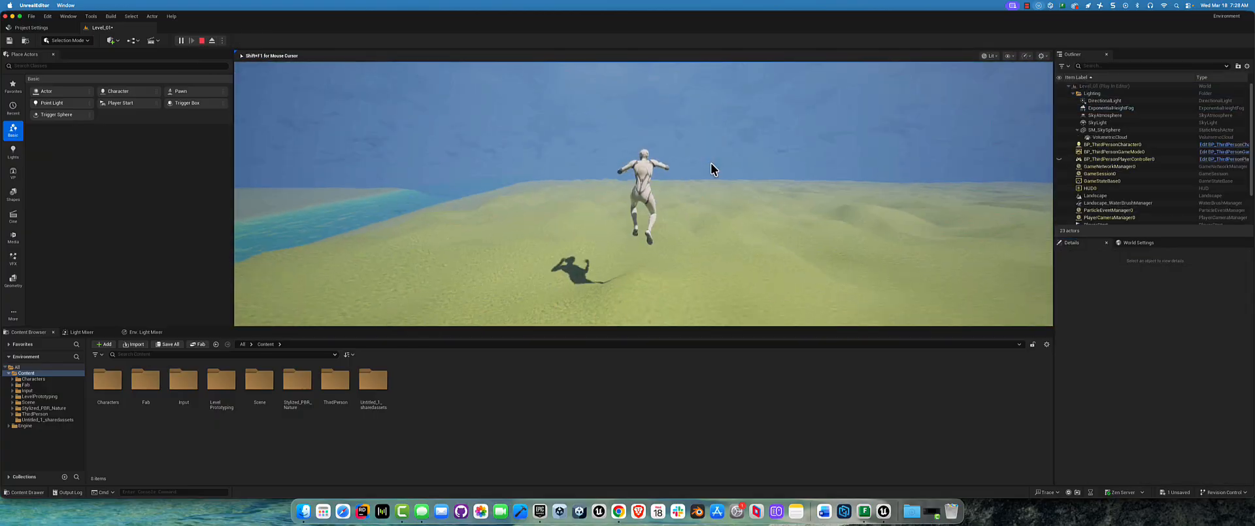
key("w")
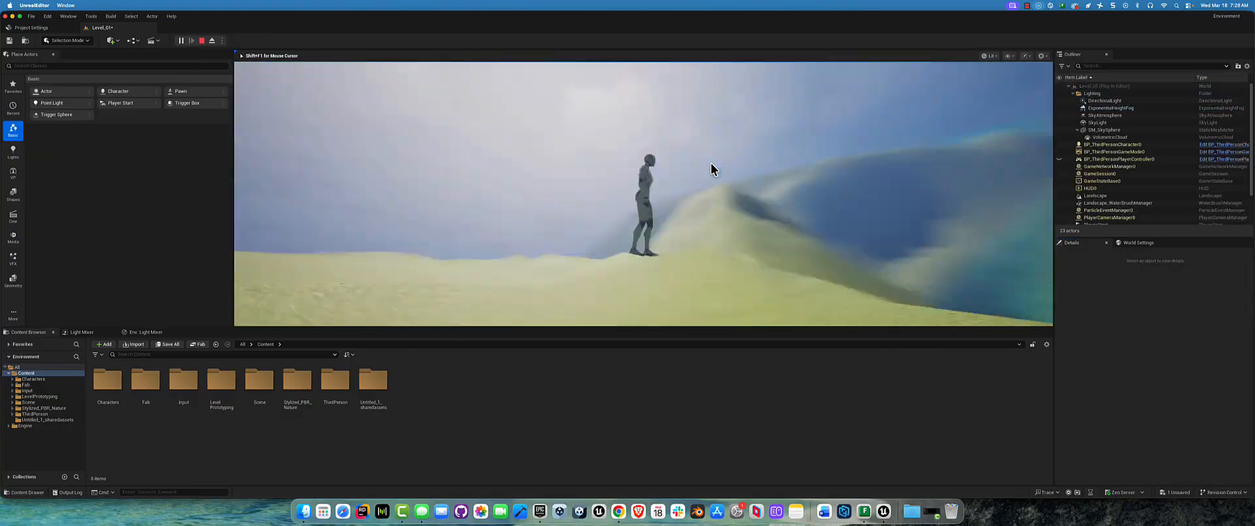
key("w")
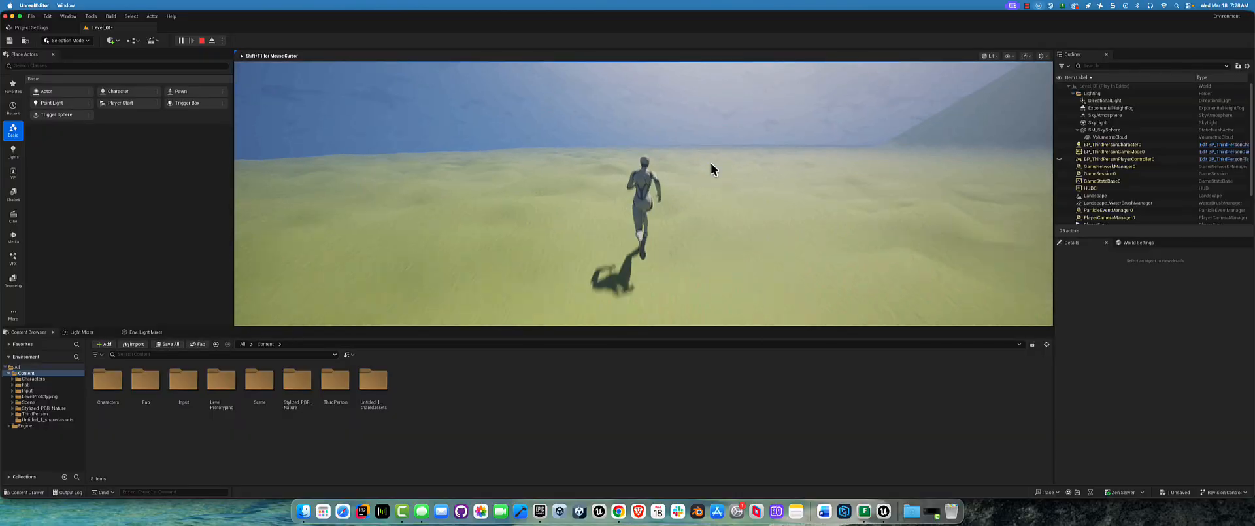
key("w")
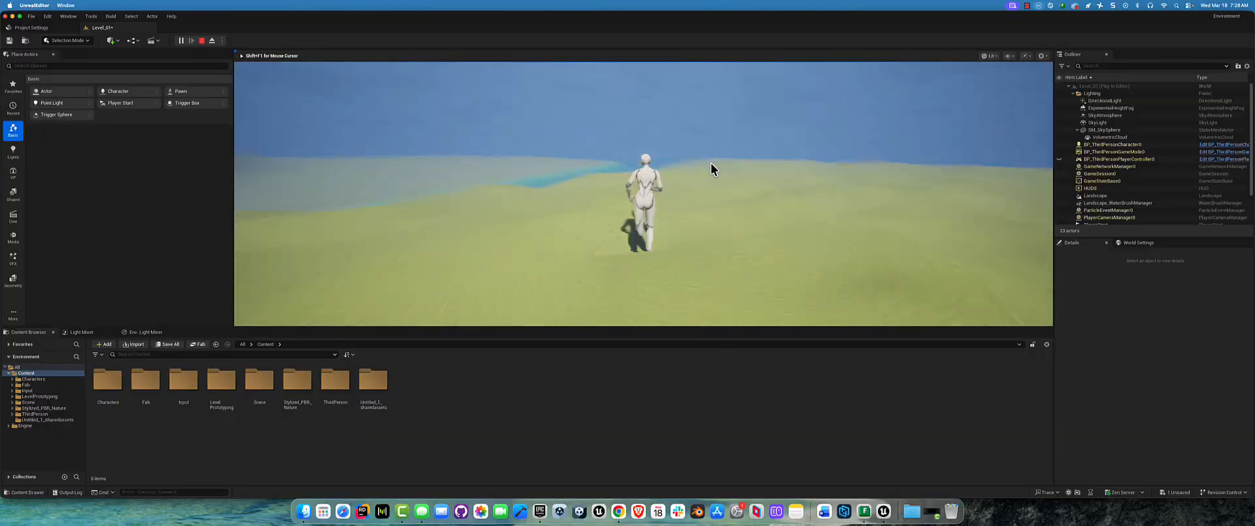
key("w")
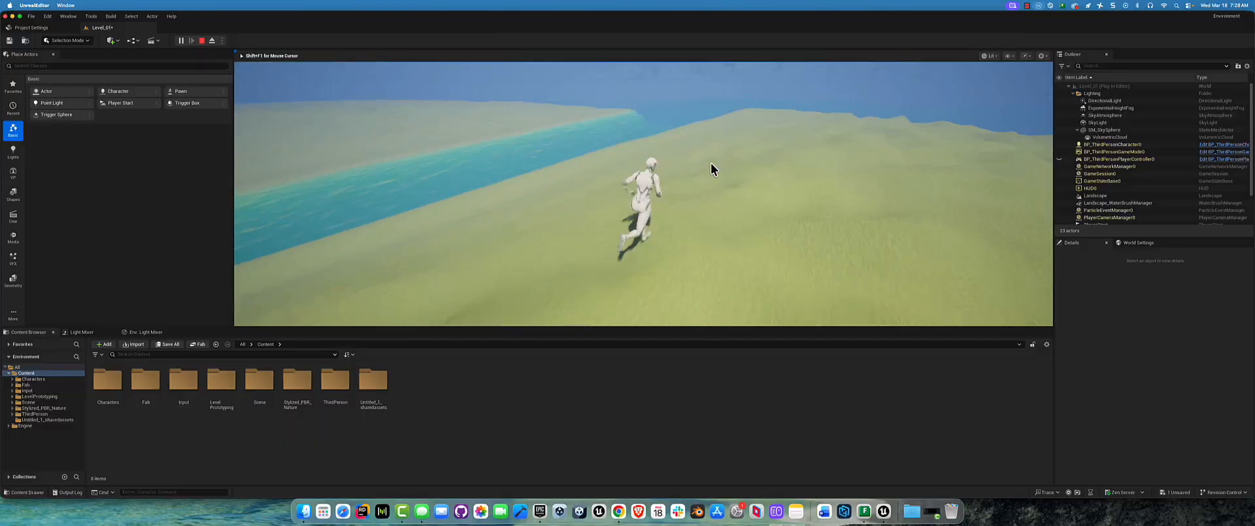
key("w")
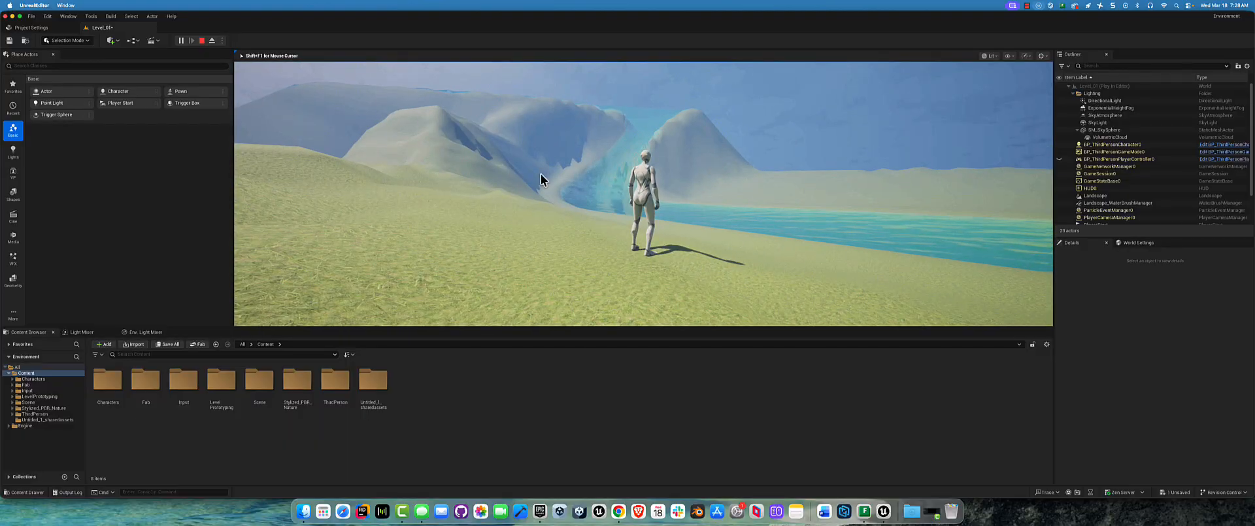
key("Escape")
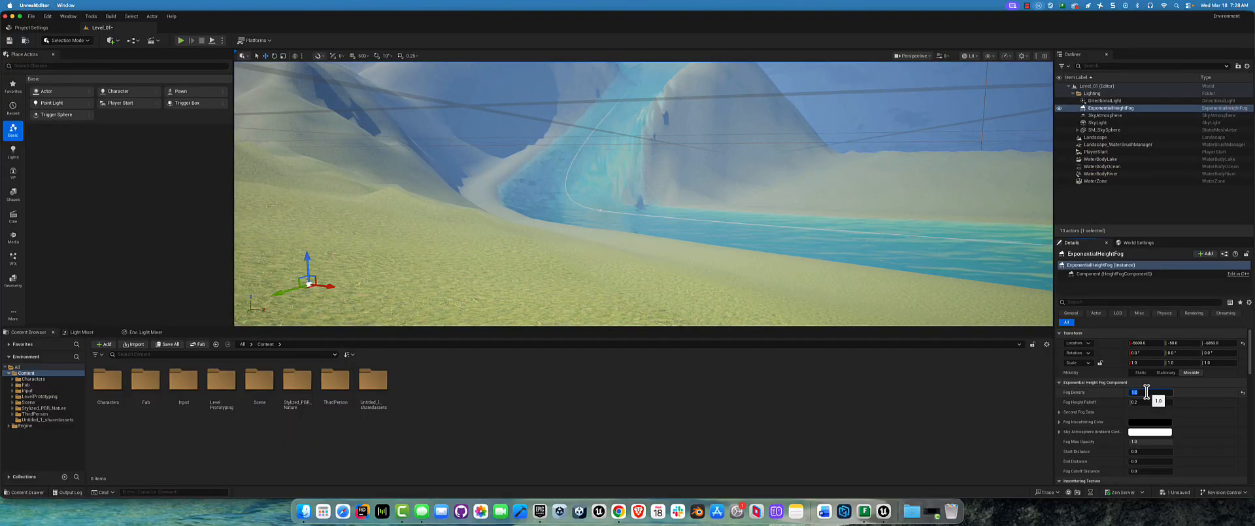
Step: Try a Fog Density of 0.5 on the height fog and check its effect over the island
key("Return")
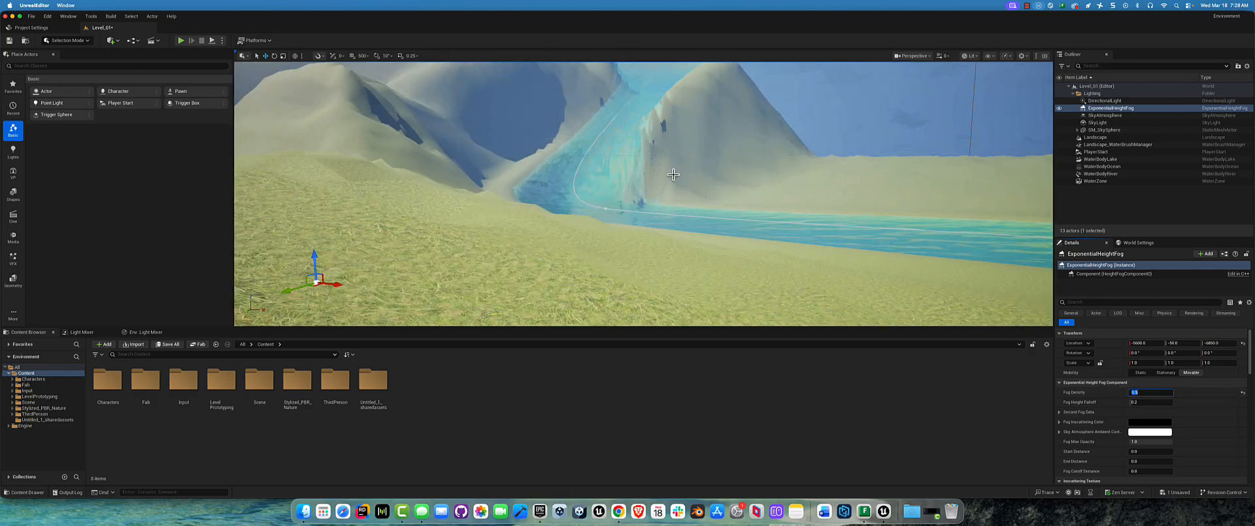
key("f")
right_click_drag(641, 181, 763, 184)
Step: Reduce the height fog's Fog Density to 0.3
left_click(1155, 394)
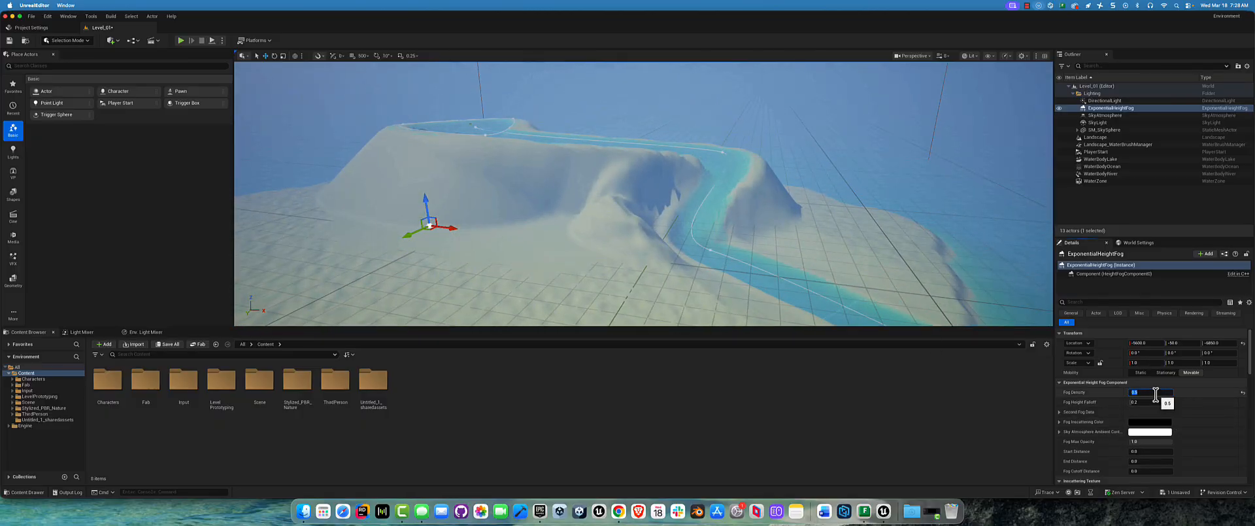
type("0.3")
key("Return")
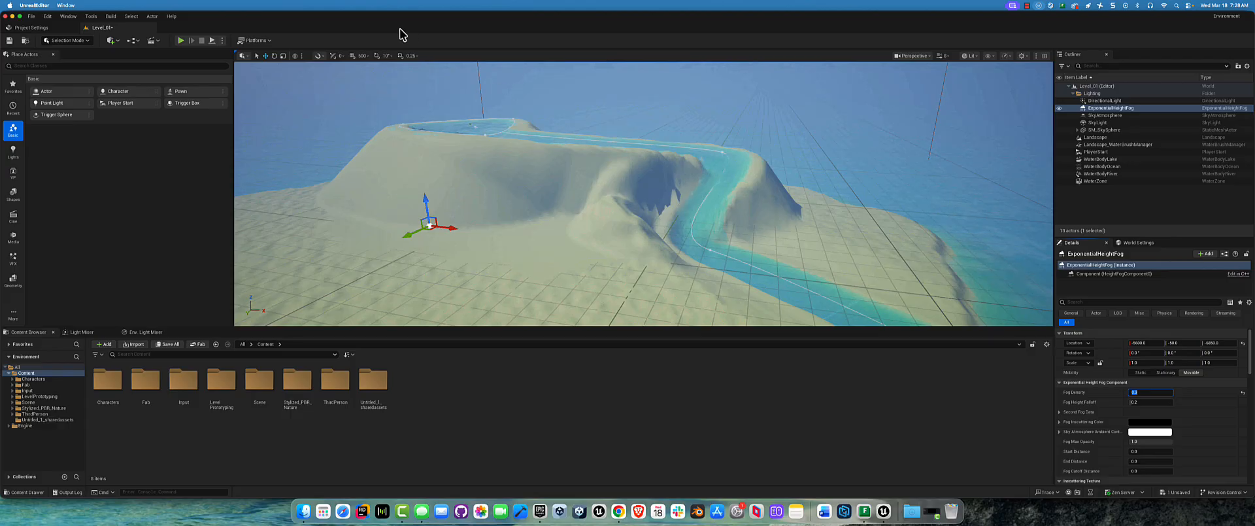
Step: Playtest the lighter fog by running the character past the hills and river, ending the play session
left_click(181, 41)
key("w")
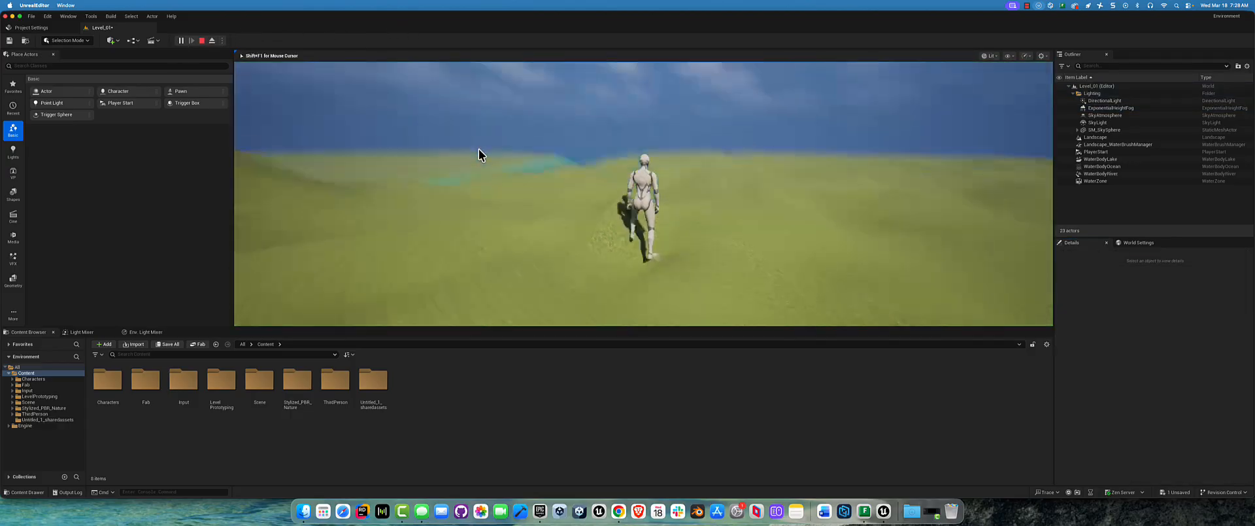
key("s")
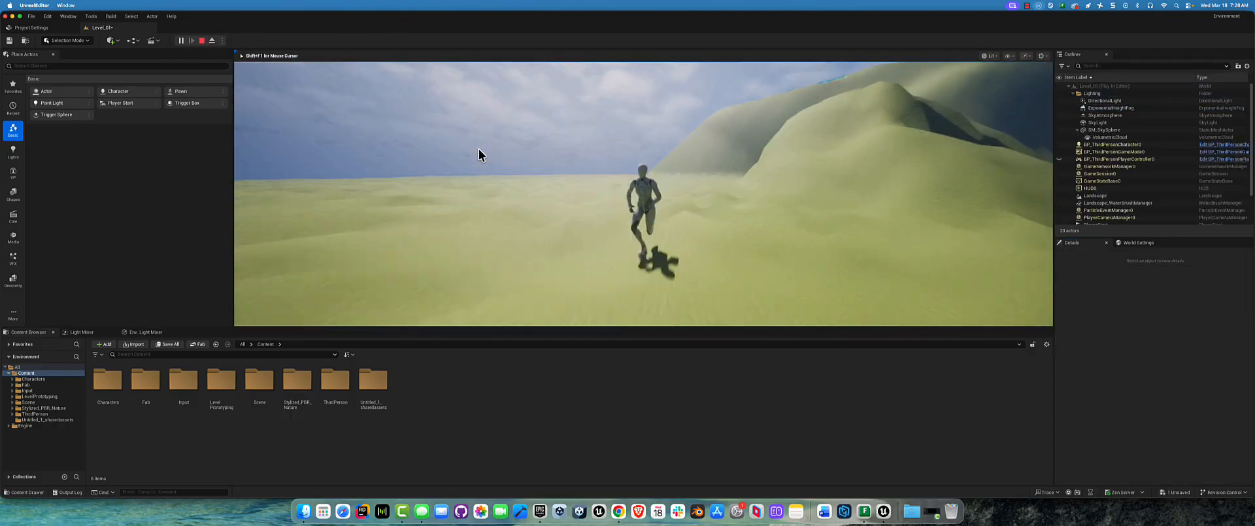
key("w")
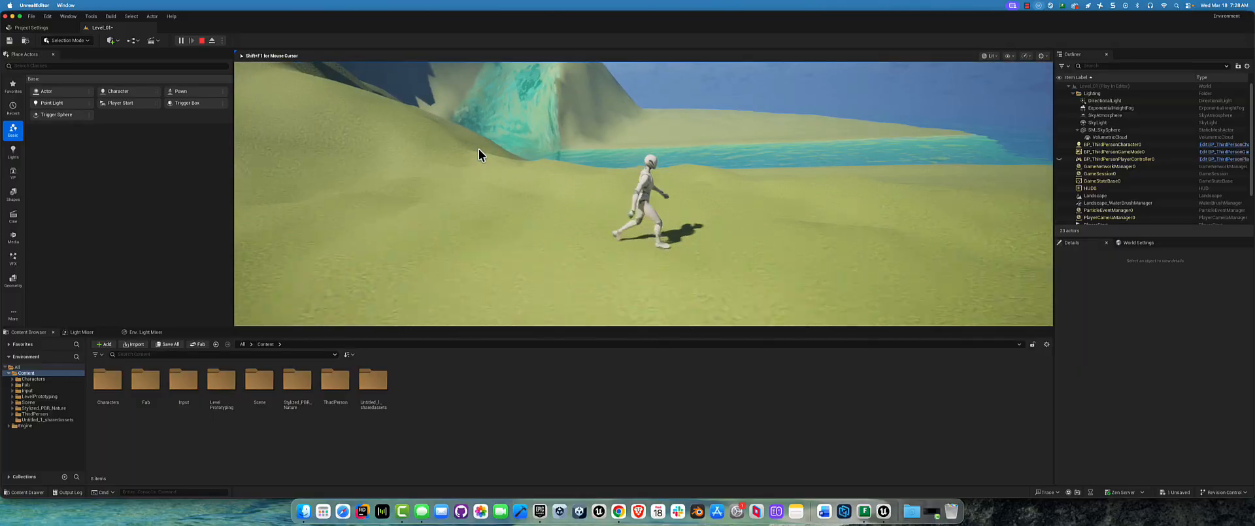
key("w")
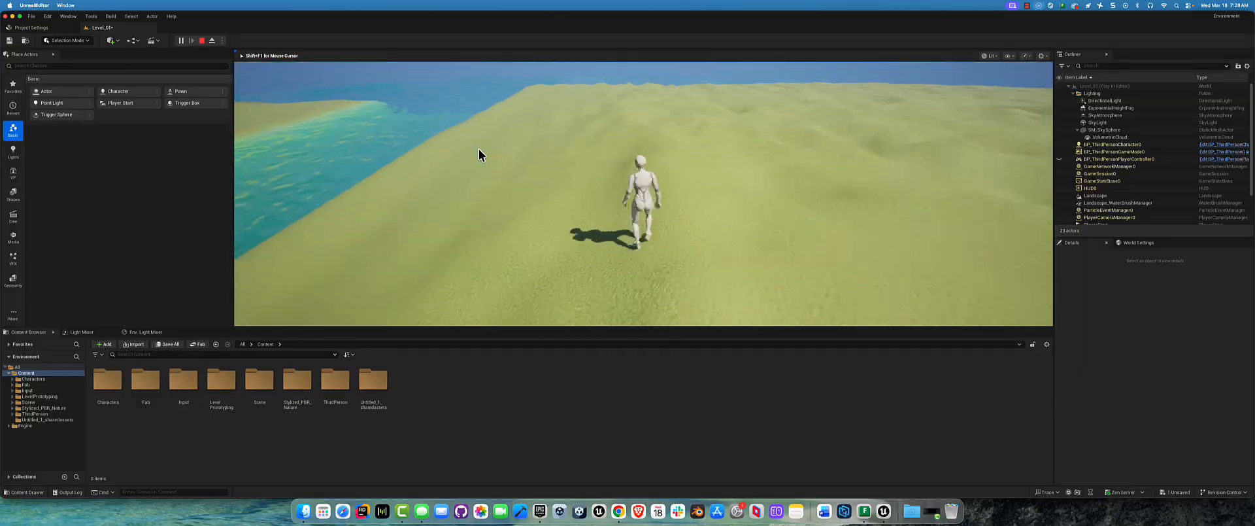
key("Escape")
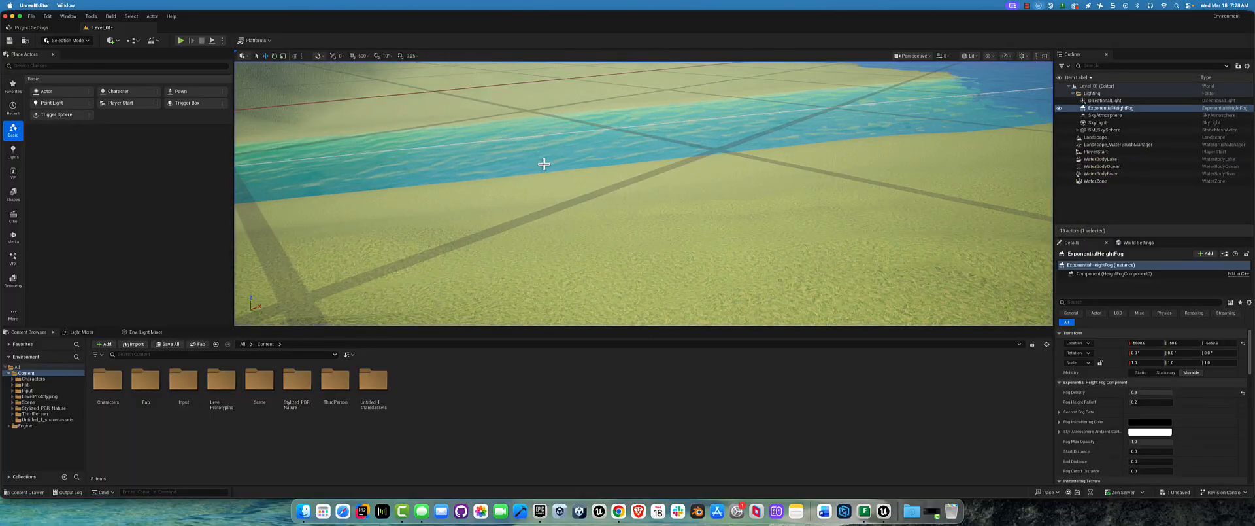
Step: Select the WaterBodyRiver actor and focus the viewport on it so the whole island is framed
key("f")
right_click_drag(695, 186, 746, 180)
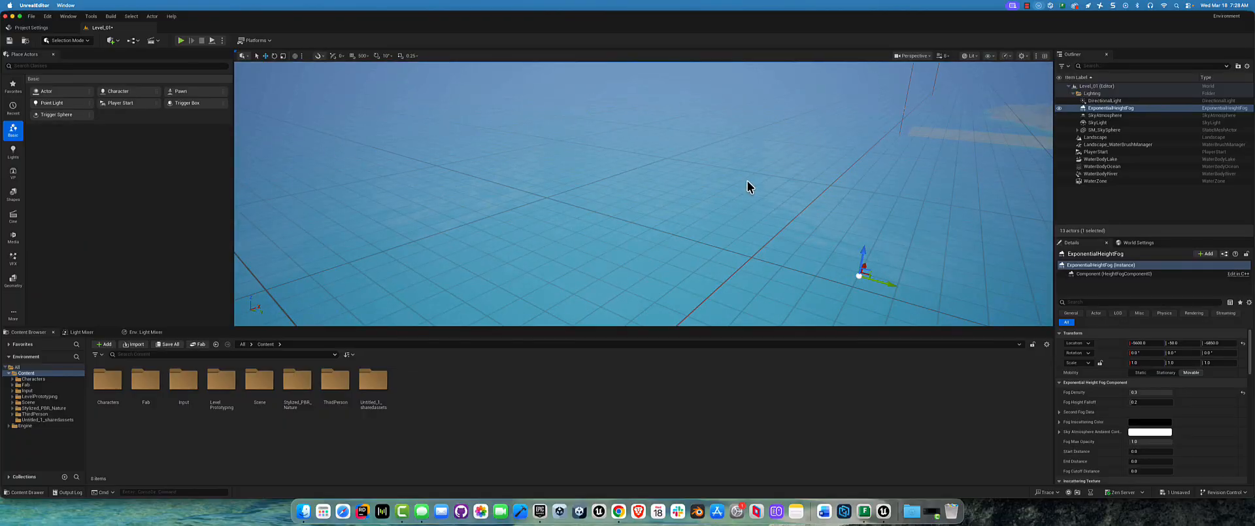
key("f")
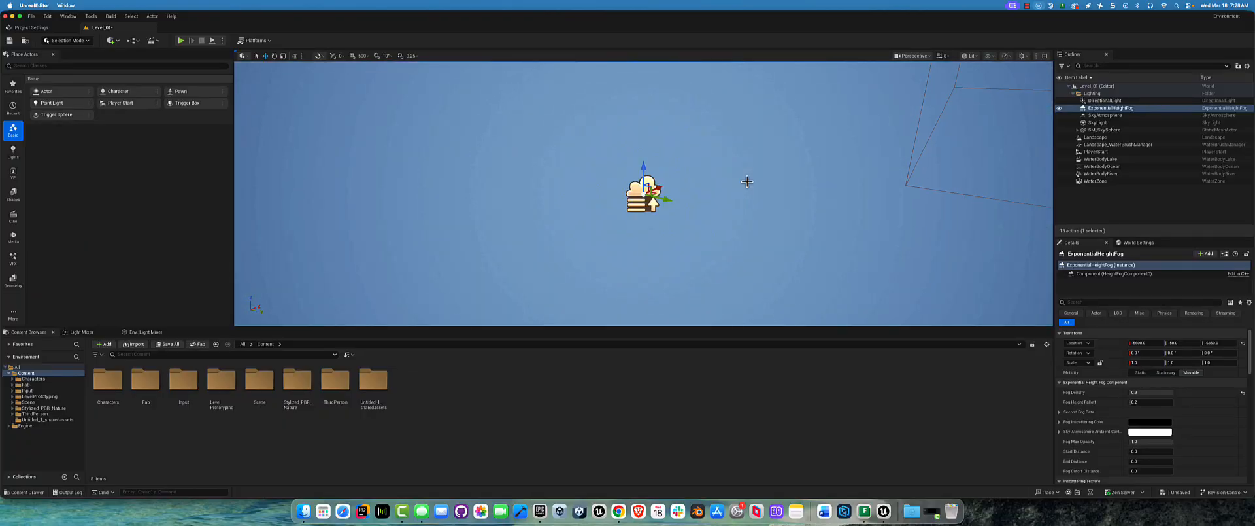
left_click(1115, 160)
double_click(1130, 174)
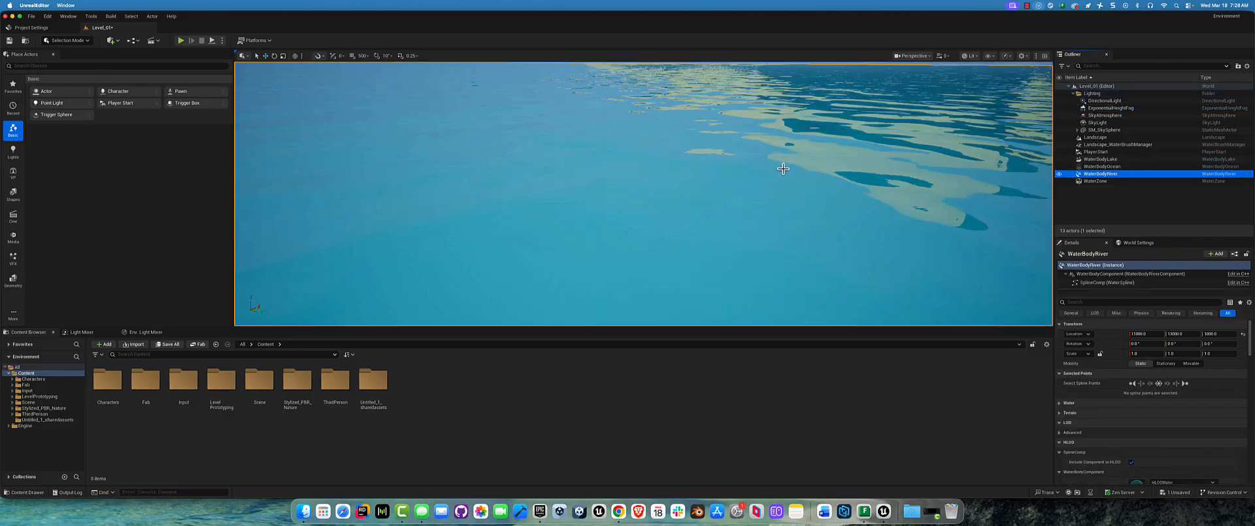
left_click_drag(627, 223, 665, 187, "alt")
scroll(617, 241, "up", 5)
scroll(665, 187, "up", 5)
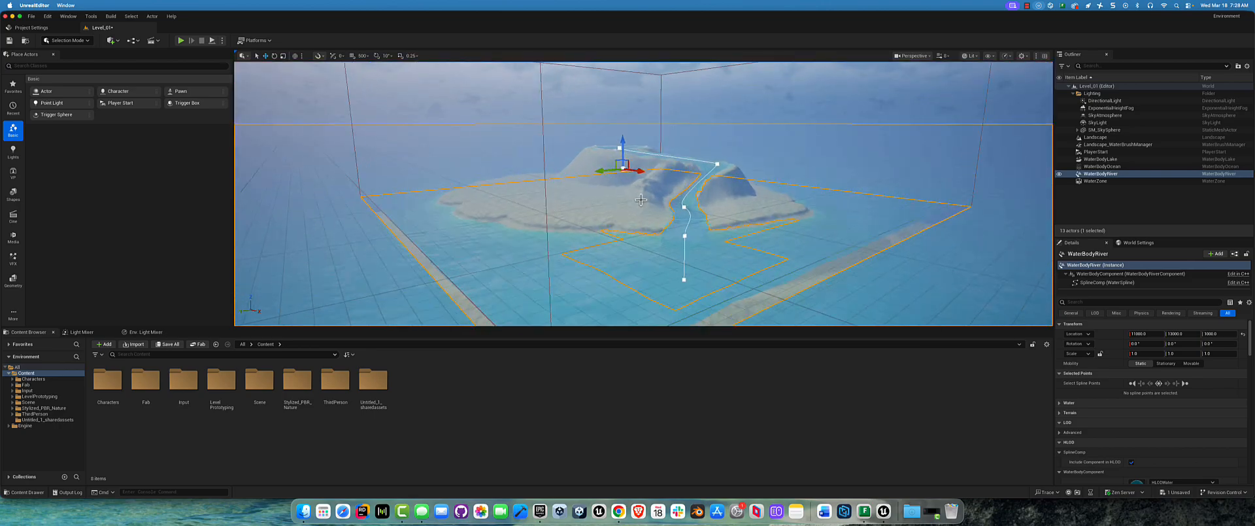
scroll(665, 187, "up", 8)
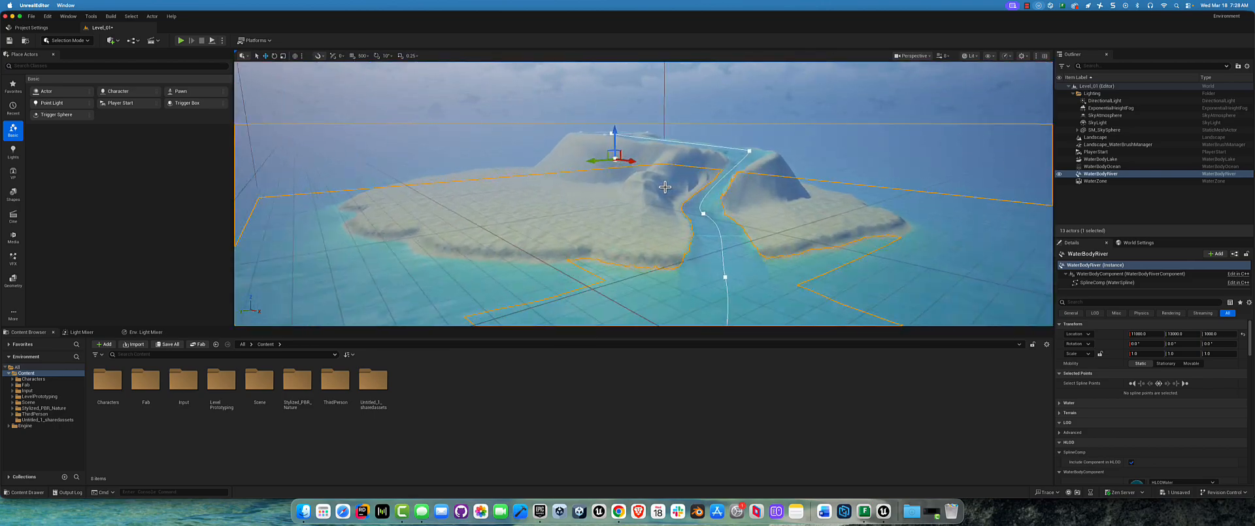
Step: Frame the whole island from a slightly elevated angle and save the view as Bookmark 0
key("s")
right_click_drag(665, 187, 664, 187)
key("d")
key("s")
left_click_drag(664, 187, 396, 156, "alt")
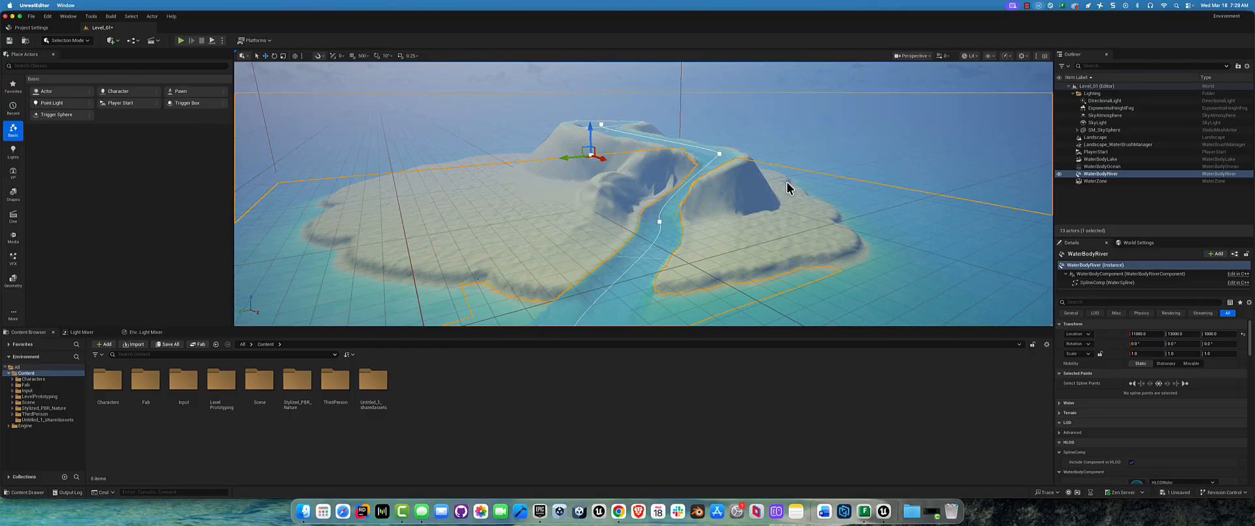
left_click(917, 57)
mouse_move(944, 292)
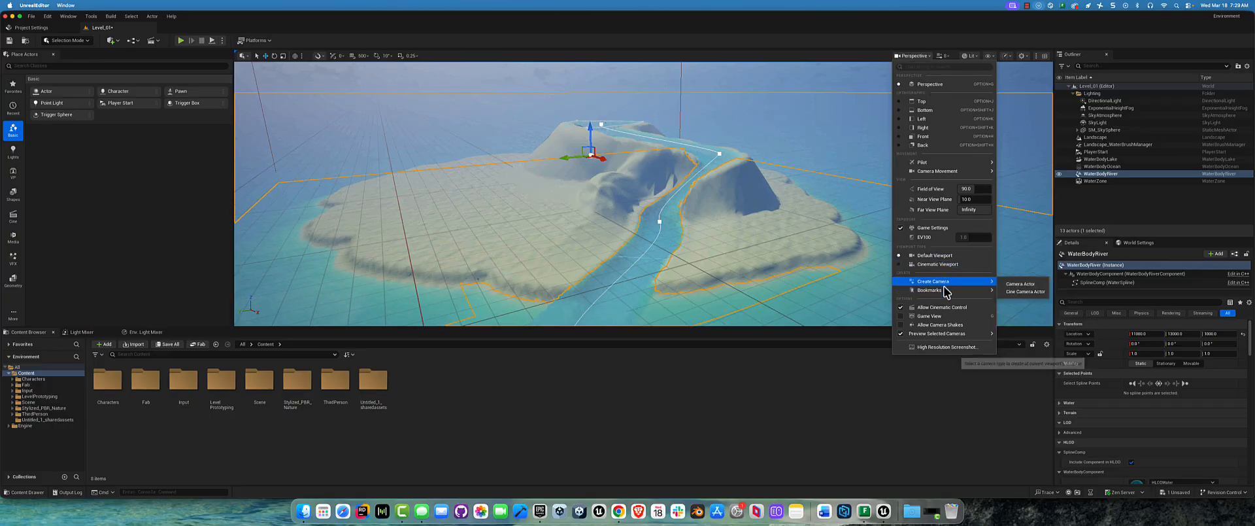
mouse_move(1046, 309)
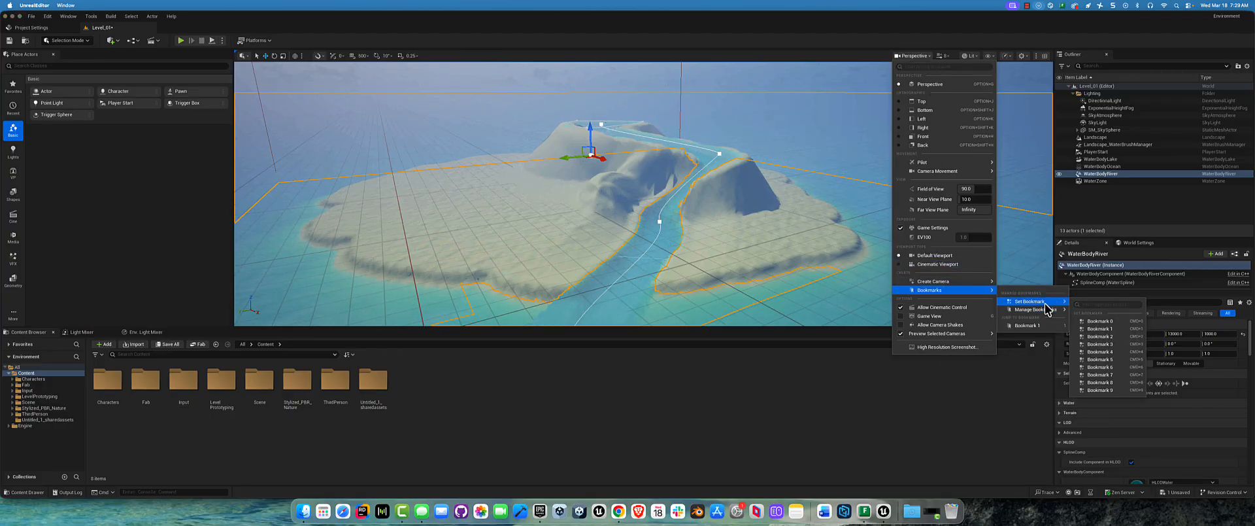
left_click(1104, 321)
Step: Move the viewport off the island and try to jump back to Bookmark 0
scroll(638, 169, "down", 2)
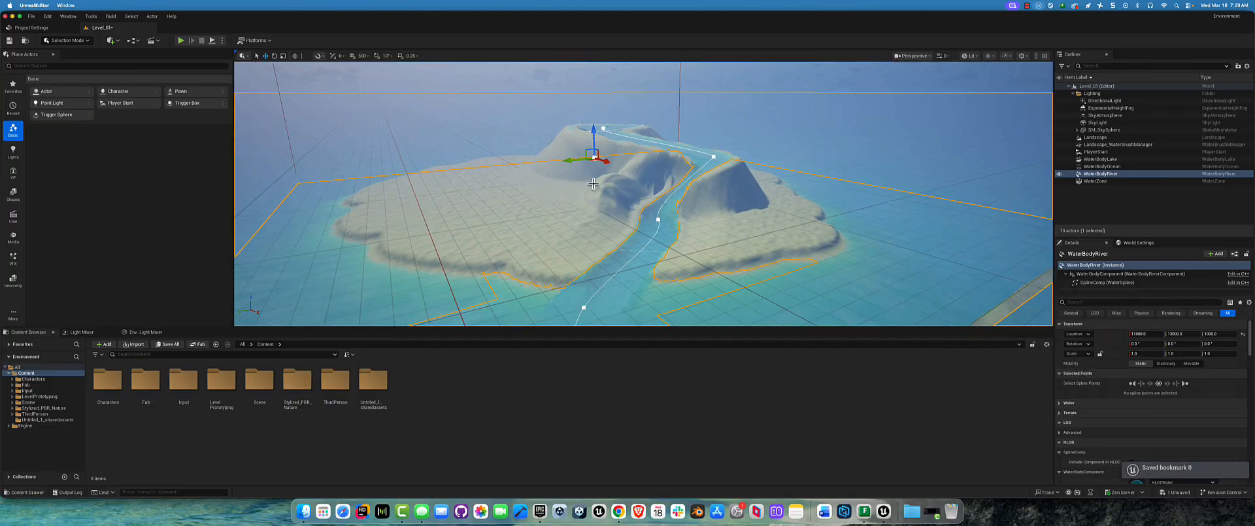
middle_click_drag(640, 170, 524, 63)
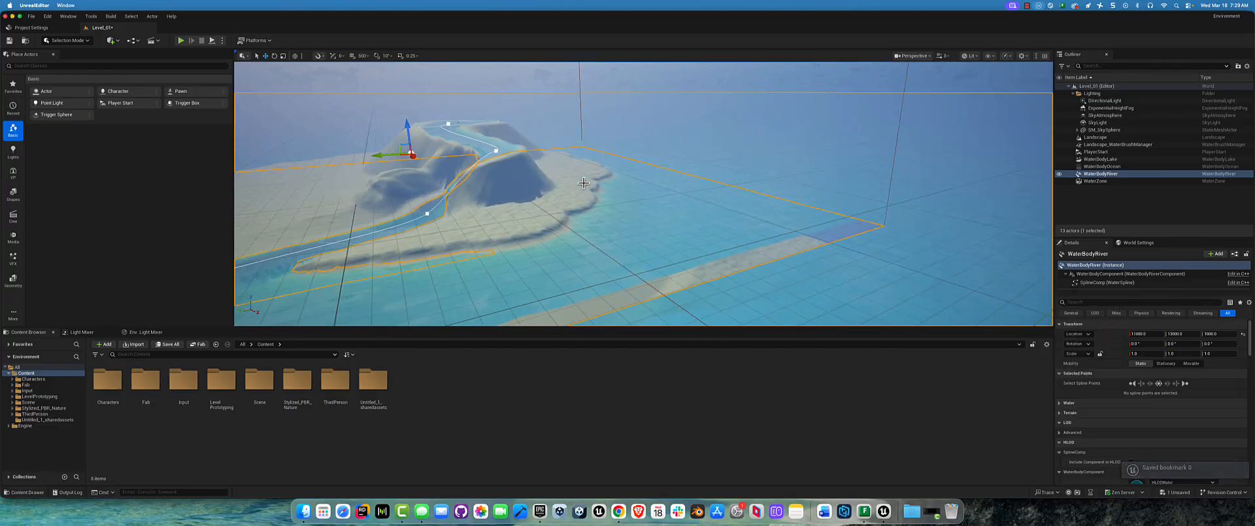
left_click(916, 56)
mouse_move(948, 292)
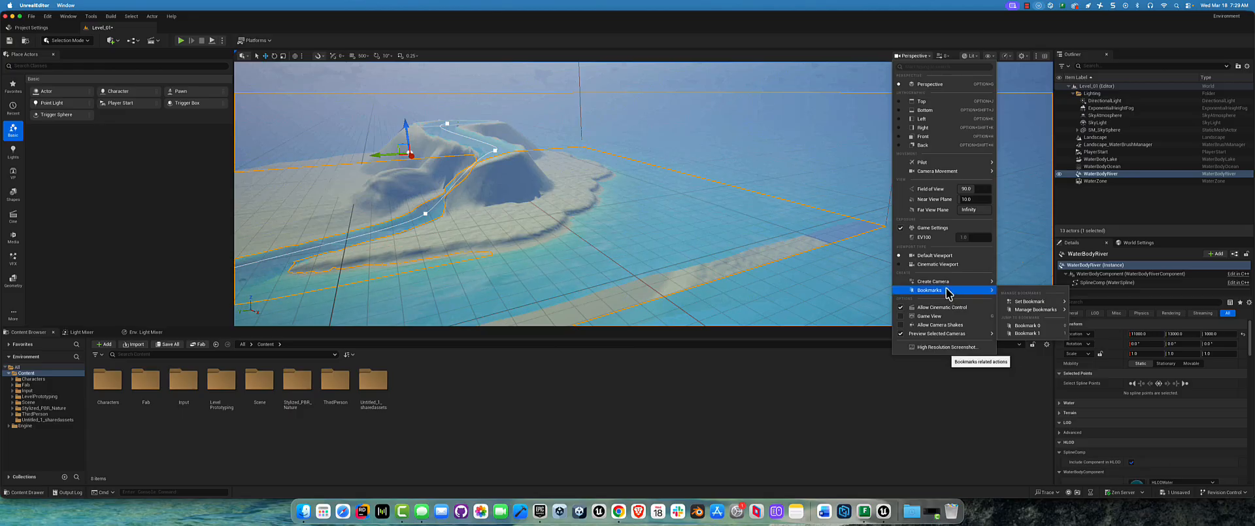
left_click(1028, 325)
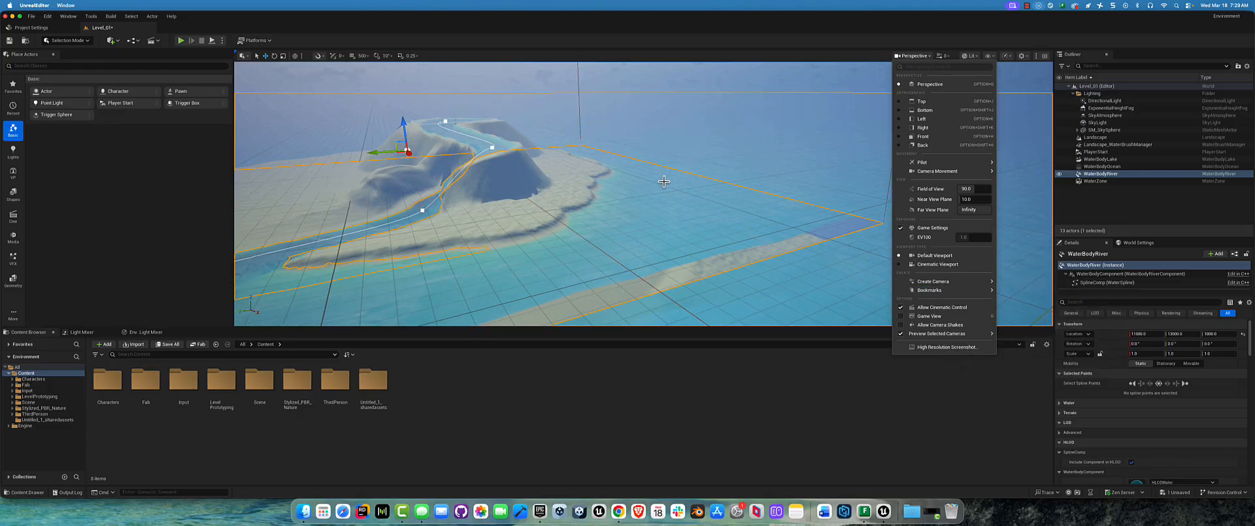
Step: Fly the camera to another part of the island and return to the bookmarked overview
left_click(644, 164)
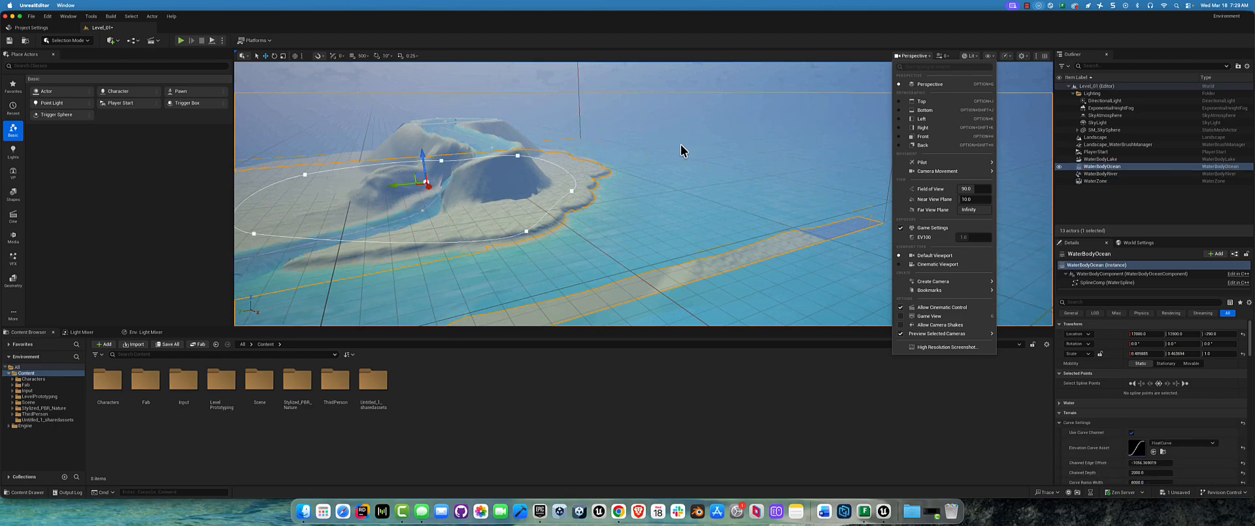
right_click_drag(591, 134, 591, 135)
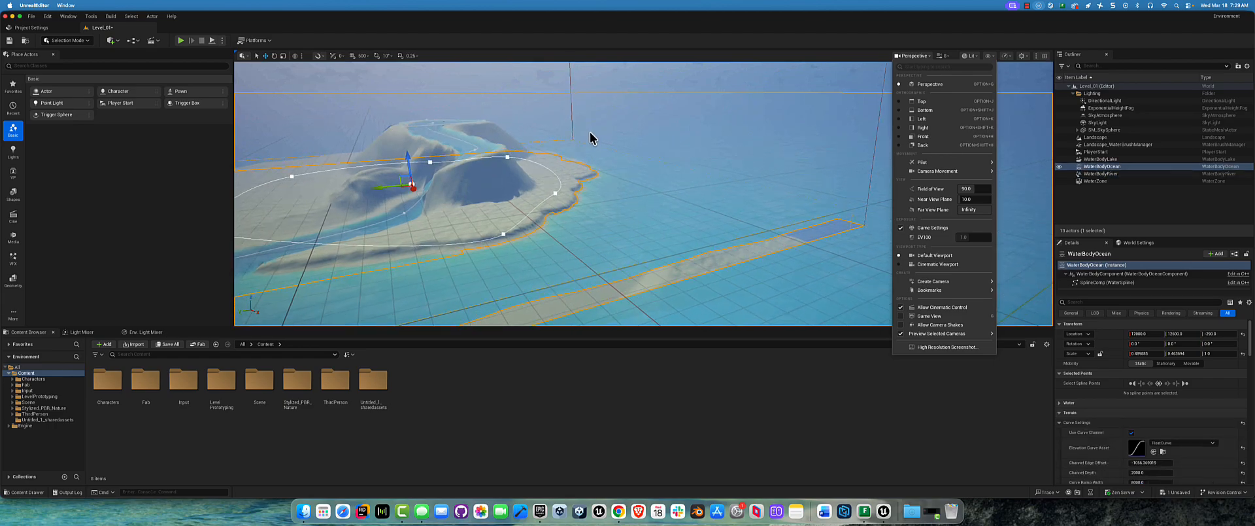
left_click(692, 100)
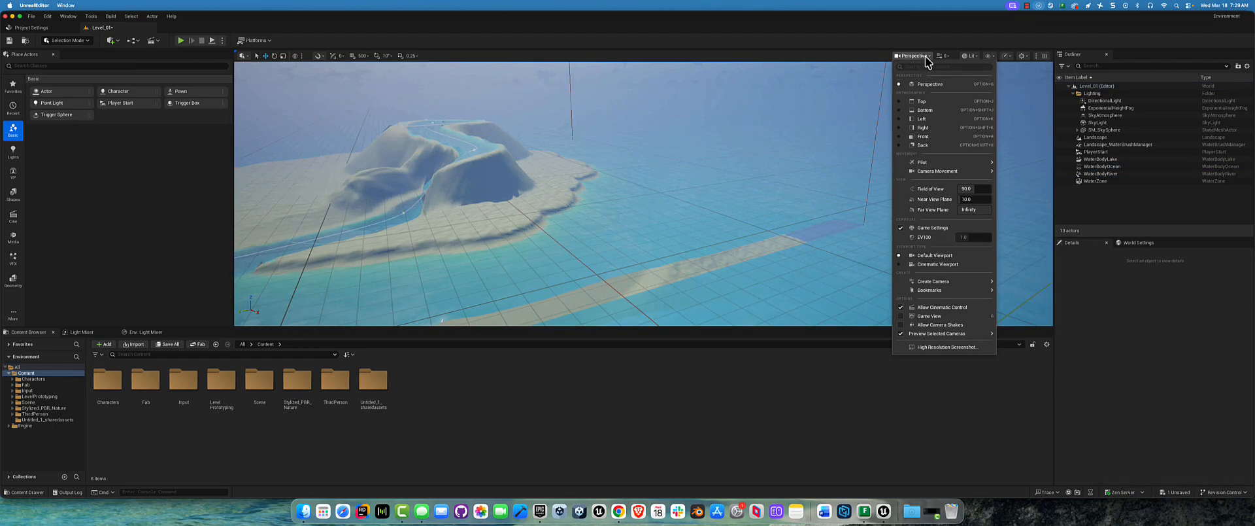
left_click(721, 87)
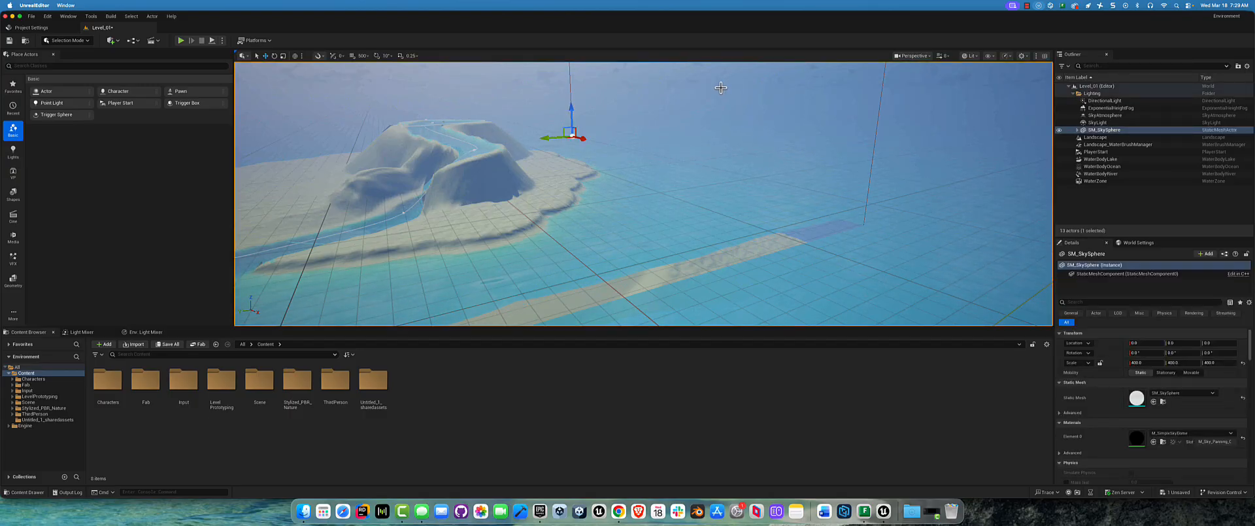
right_click_drag(722, 88, 721, 88)
key("a")
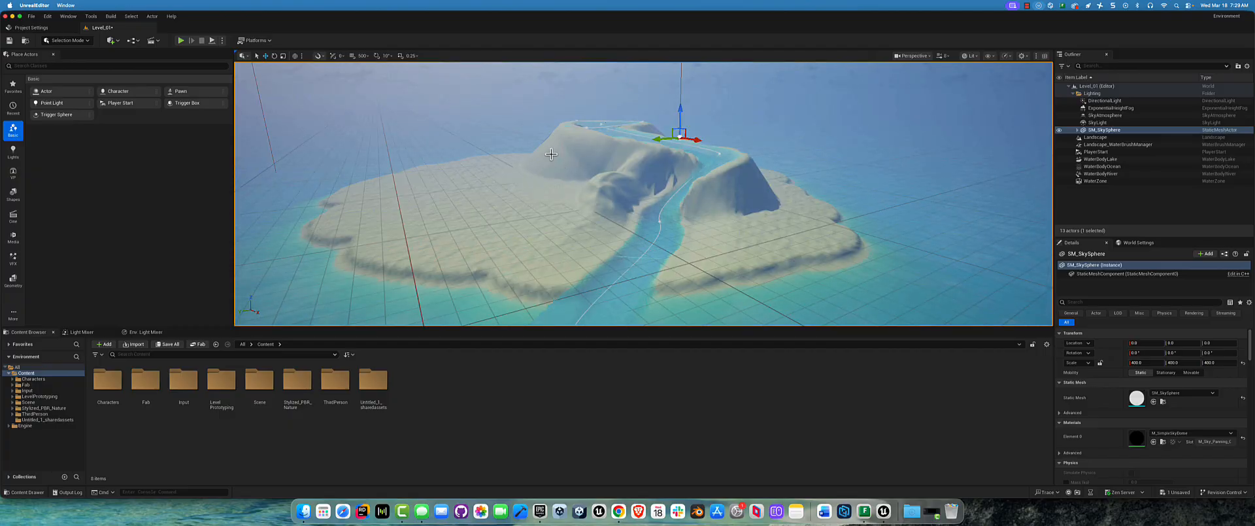
right_click_drag(551, 155, 527, 142)
right_click_drag(582, 210, 738, 235)
left_click(624, 235)
right_click_drag(625, 234, 711, 148)
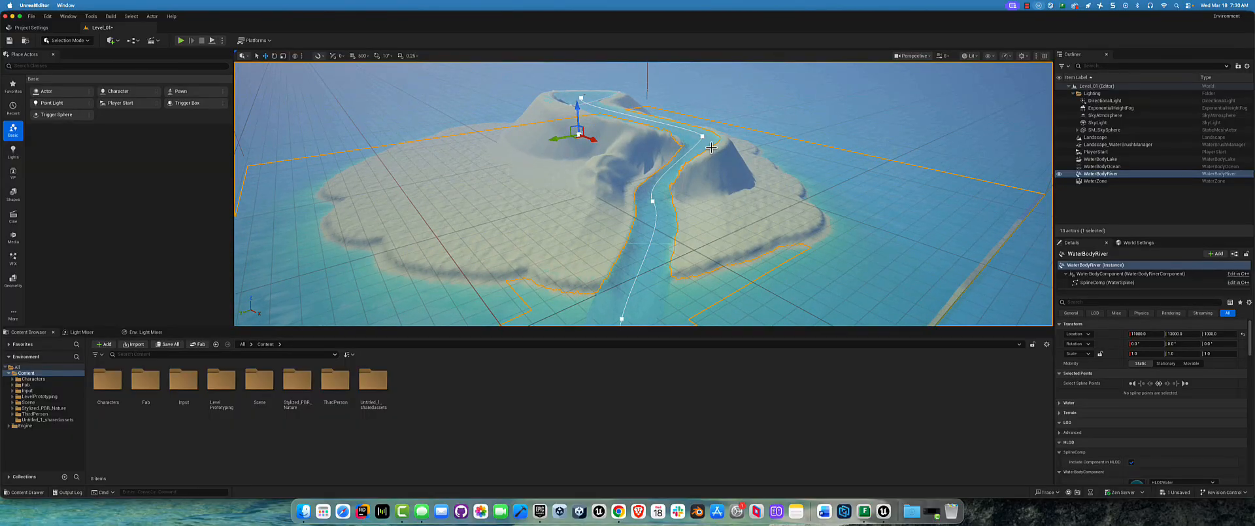
right_click_drag(809, 229, 823, 219)
scroll(1175, 356, "down", 5)
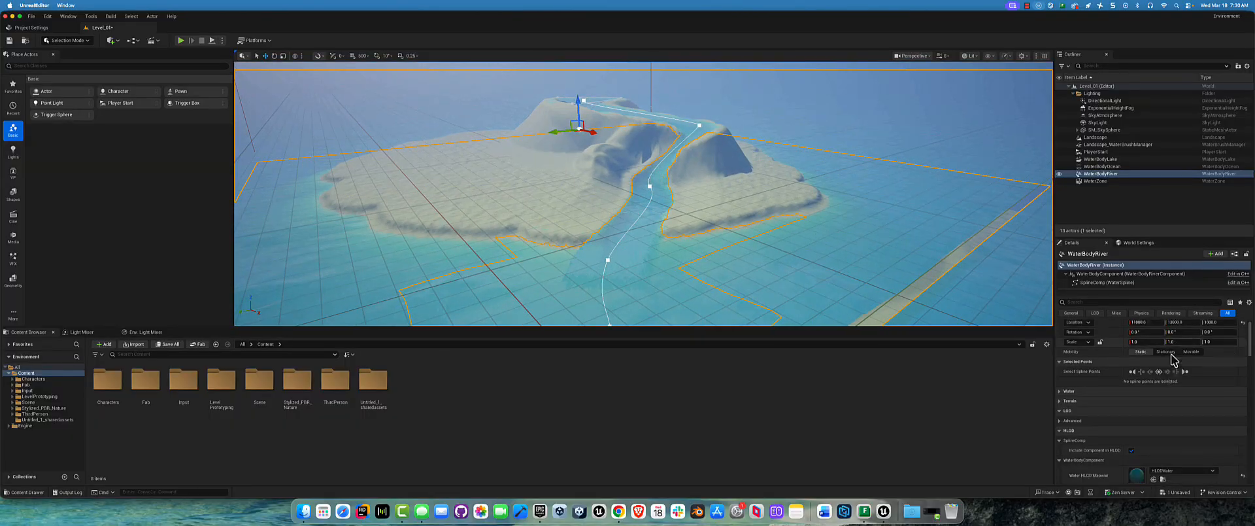
Step: Set the Volumetric Fog Albedo of the ExponentialHeightFog actor to a light magenta pink
left_click(1111, 109)
scroll(1130, 387, "down", 3)
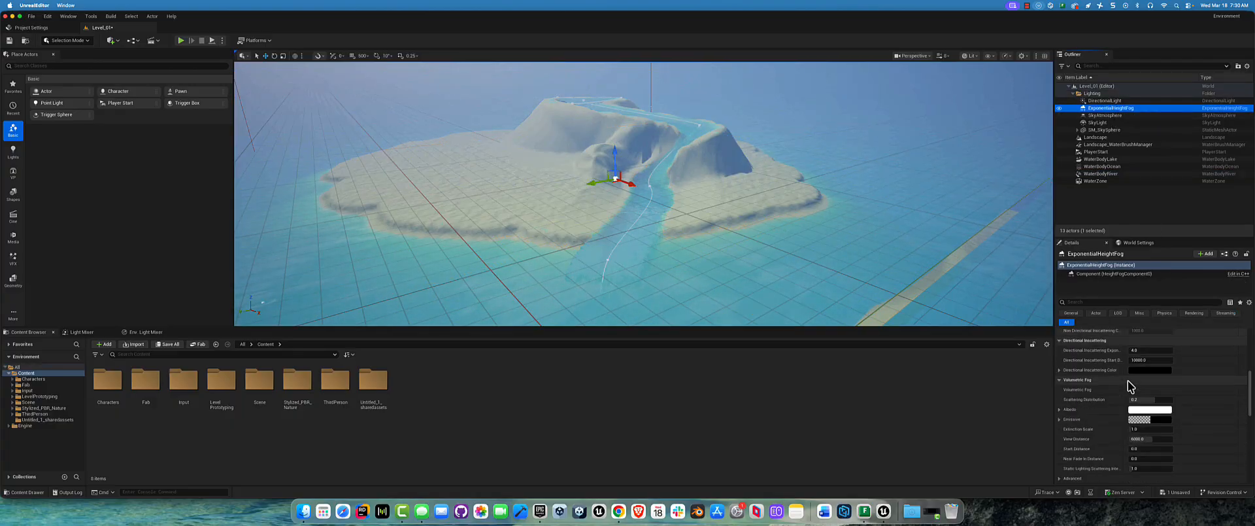
scroll(1105, 419, "down", 2)
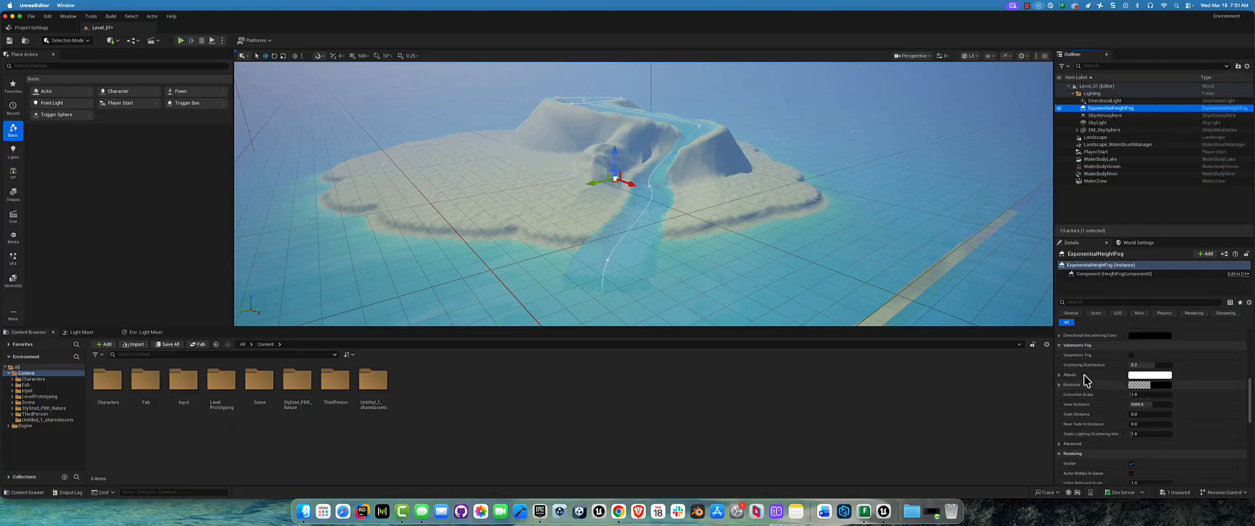
left_click(1058, 375)
left_click(1154, 377)
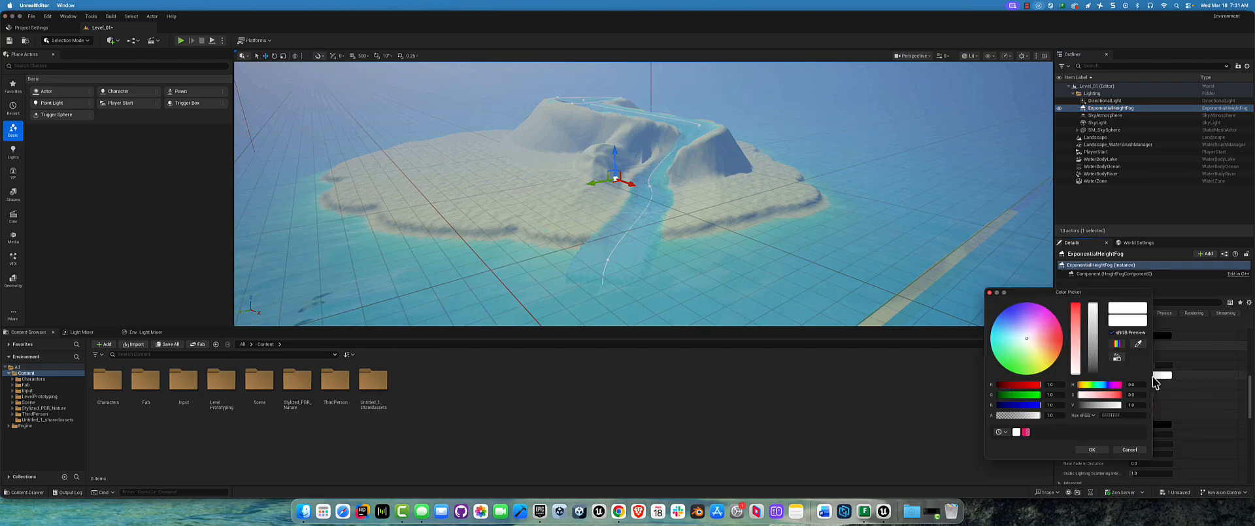
left_click_drag(1036, 325, 1077, 298)
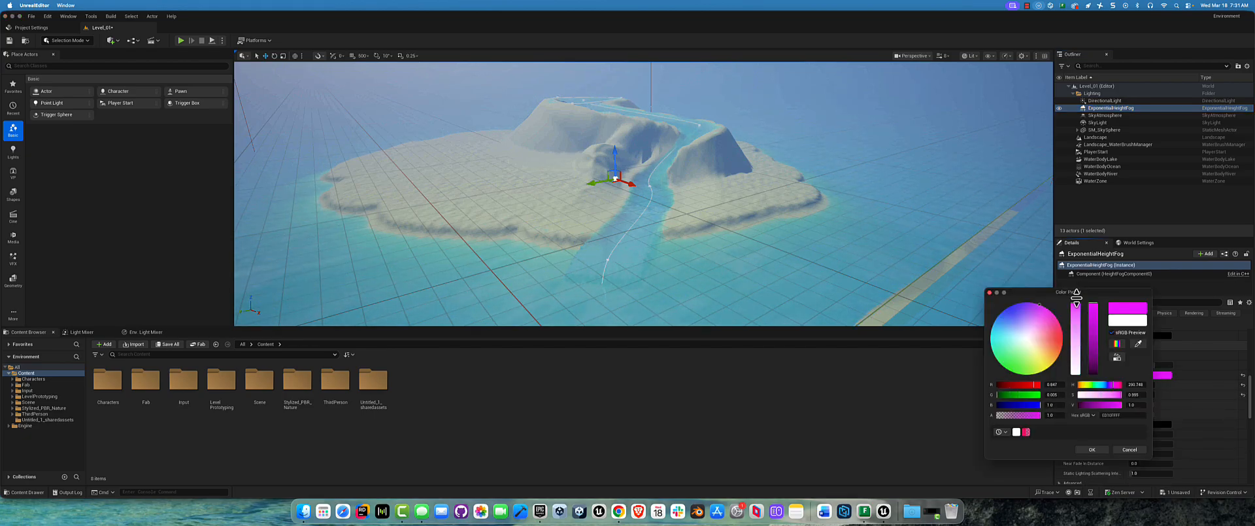
left_click(1043, 312)
left_click(656, 168)
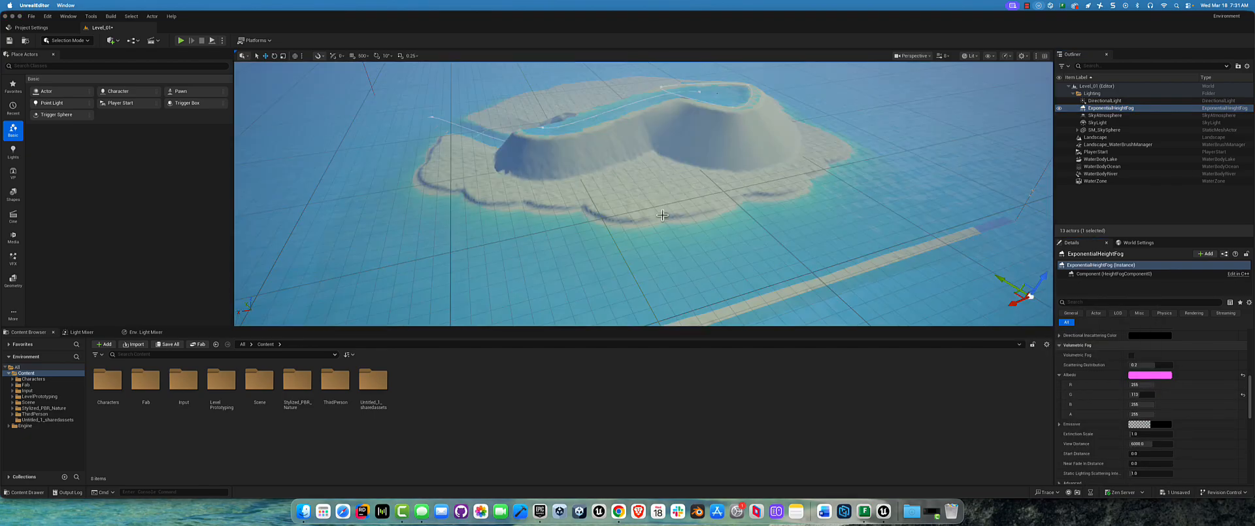
Step: Try a saturated purple for the Sky Atmosphere Ambient Contribution color of ExponentialHeightFog, viewing the island against the sky
left_click(814, 81)
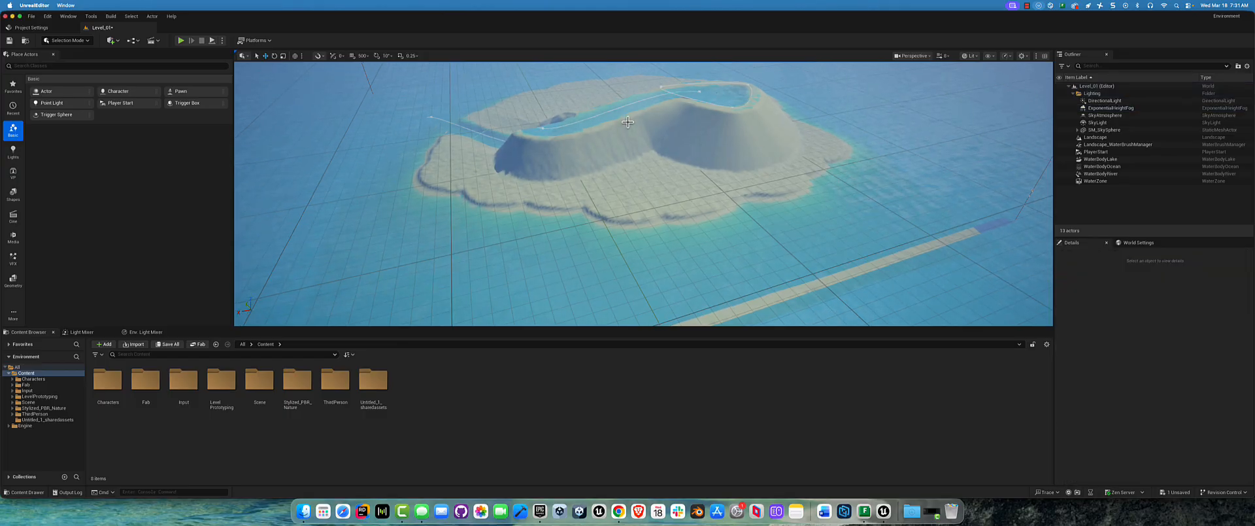
right_click_drag(628, 120, 627, 122)
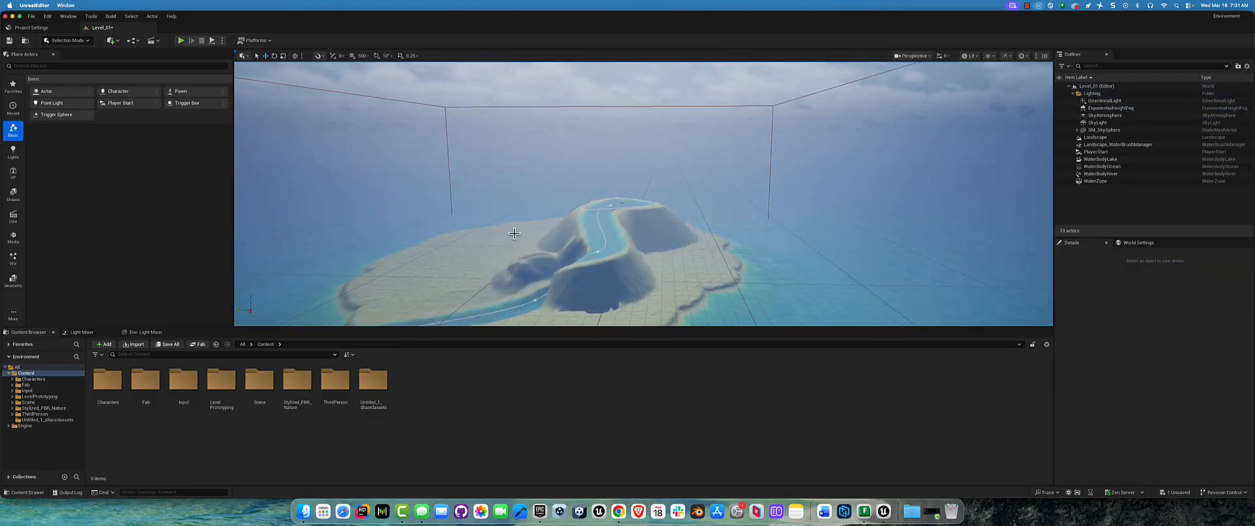
right_click_drag(515, 233, 515, 233)
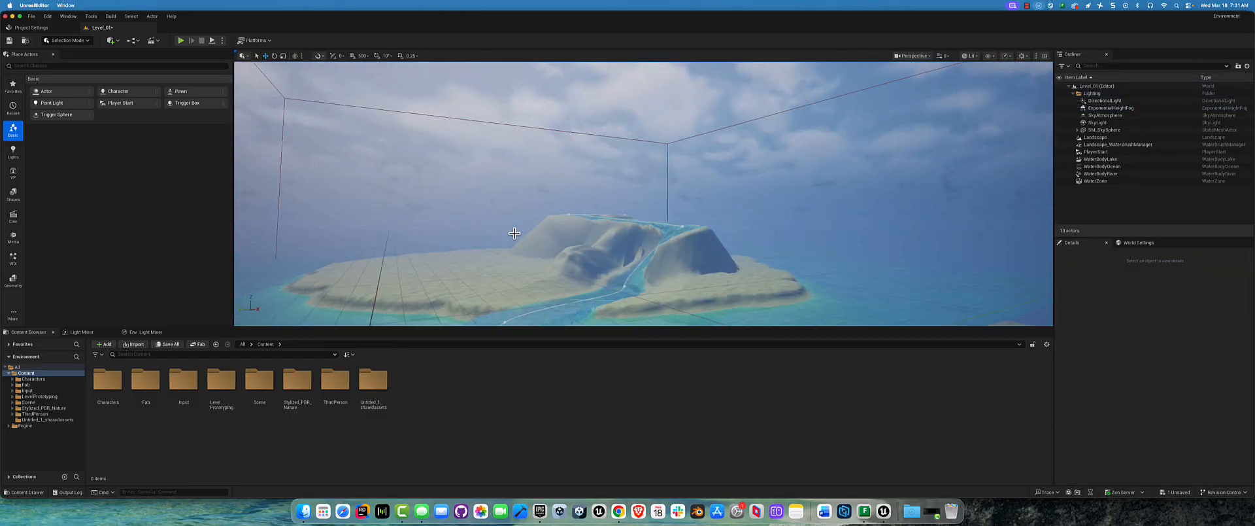
right_click_drag(1020, 149, 1020, 149)
left_click(1112, 108)
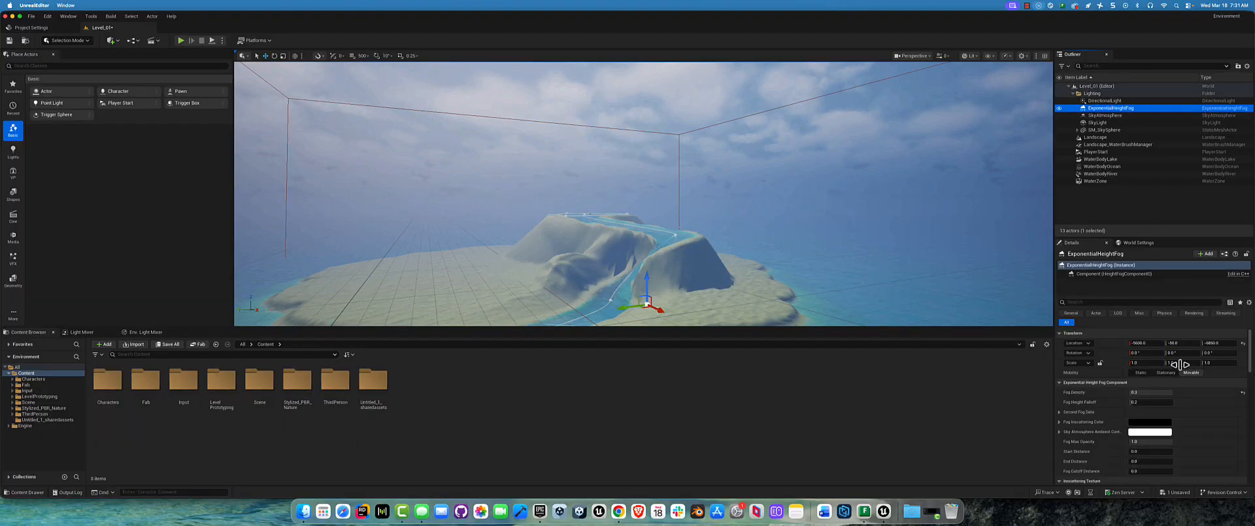
left_click(1059, 431)
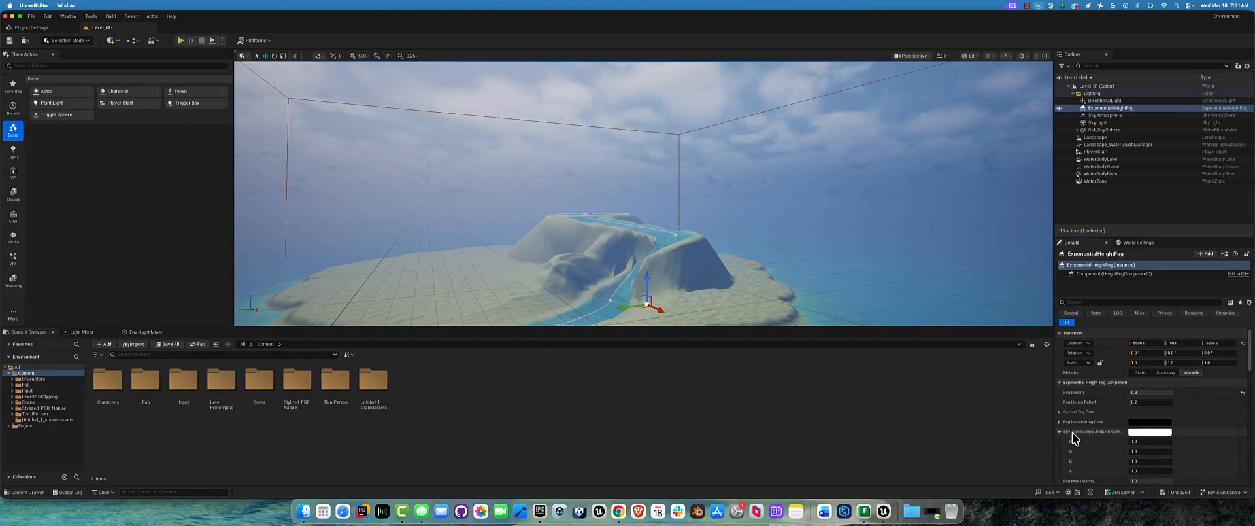
left_click(1138, 434)
left_click(1011, 319)
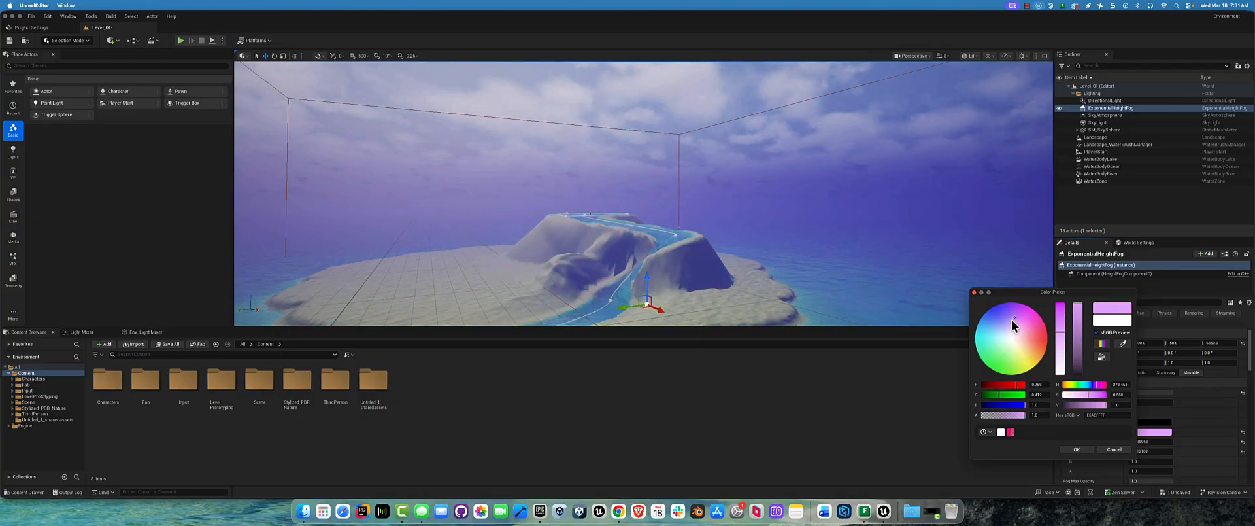
left_click_drag(1062, 321, 1064, 299)
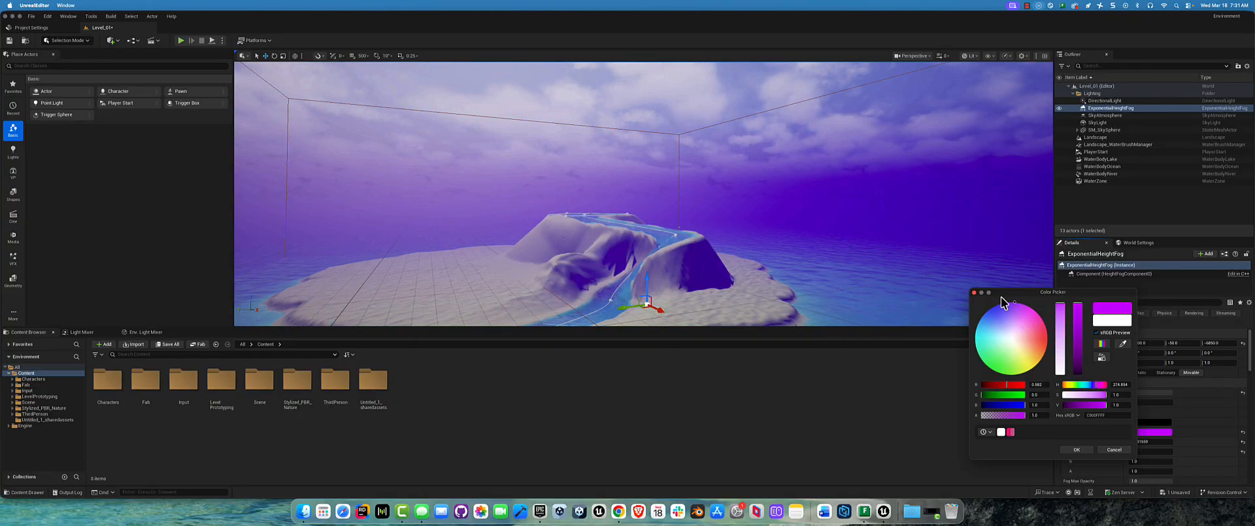
left_click(975, 294)
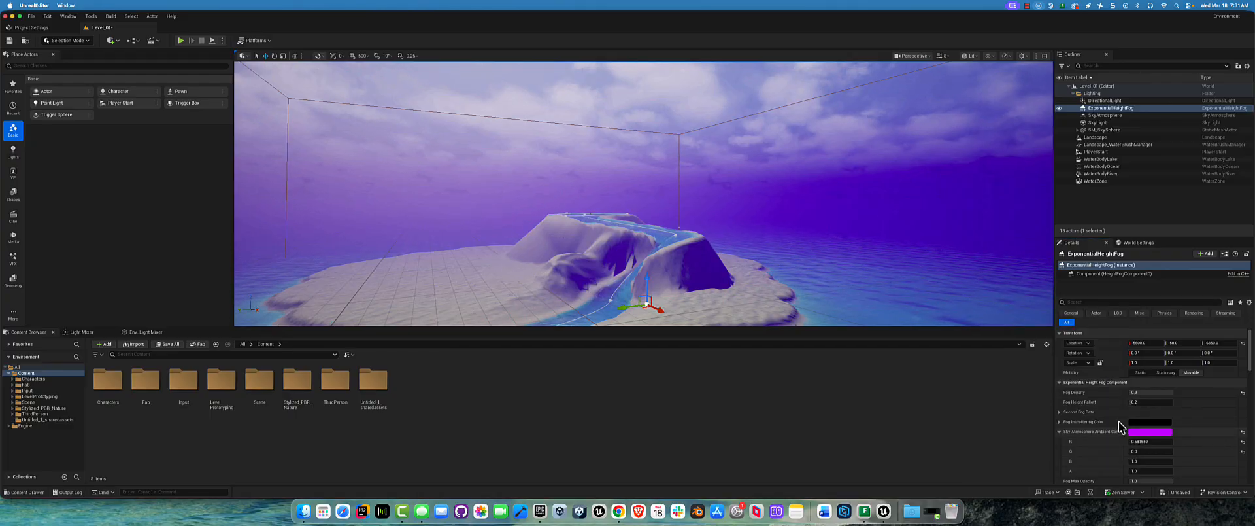
Step: Try a Fog Density of 1.0 in the height fog's Second Fog Data, and set it back to 0
left_click(1060, 412)
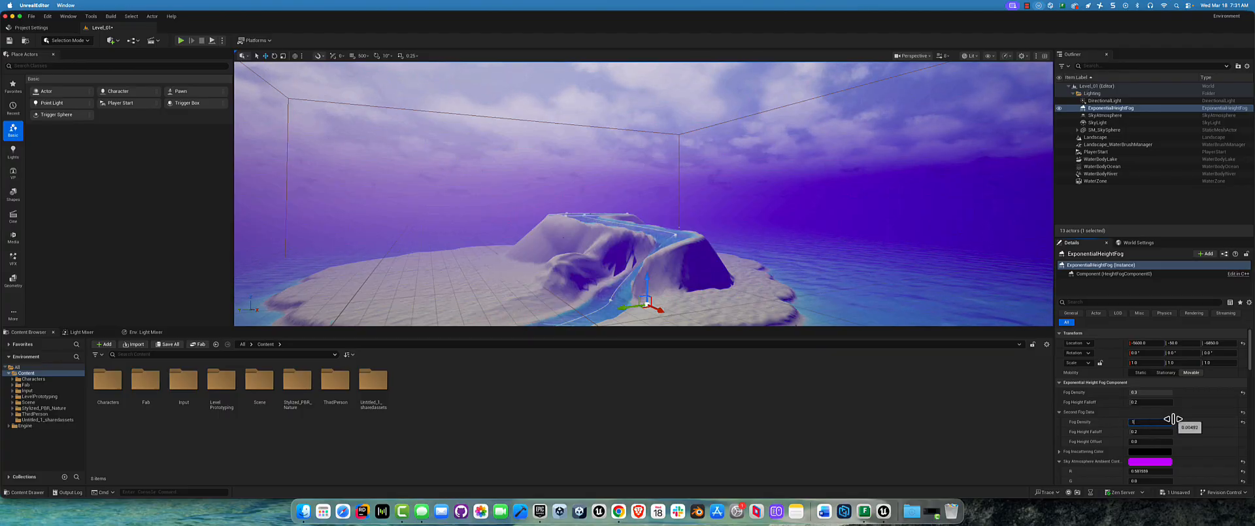
key("Return")
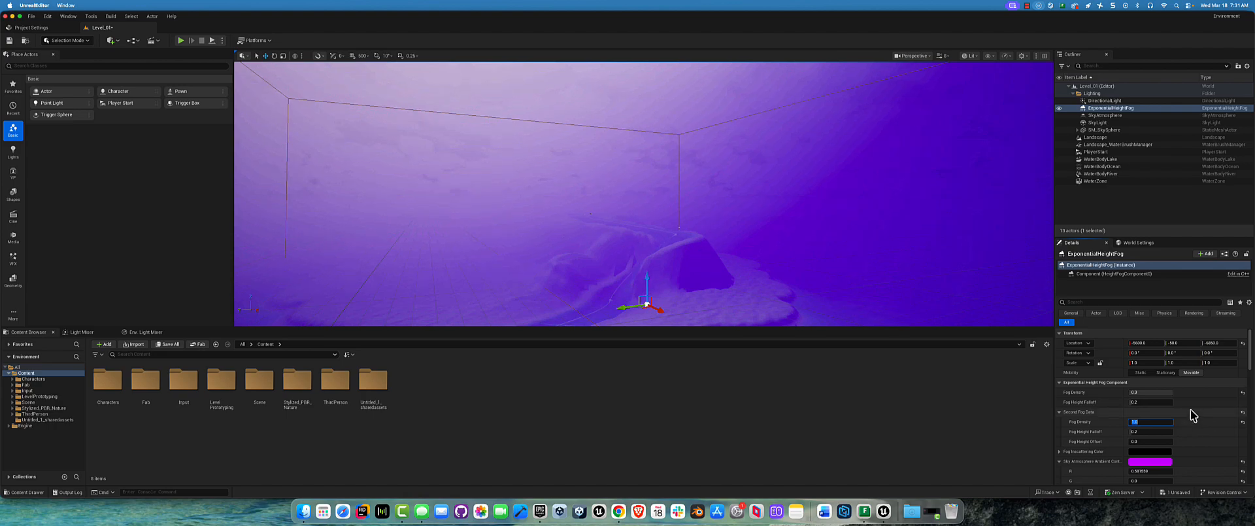
type("0")
key("Return")
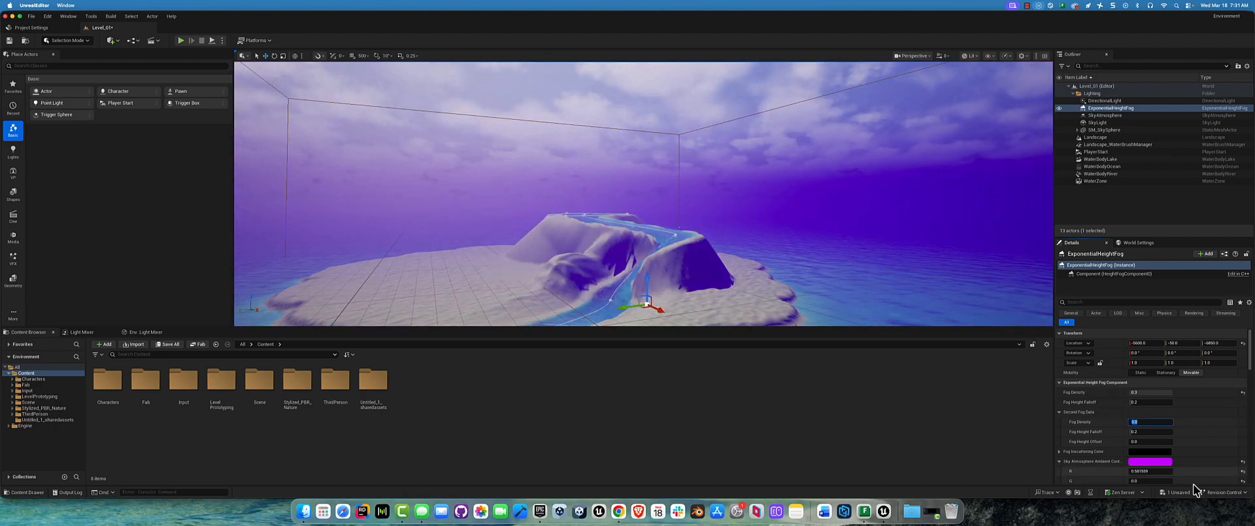
Step: Set the height fog's Sky Atmosphere Ambient Contribution color back to white
left_click(1159, 462)
left_click_drag(1081, 336, 1074, 391)
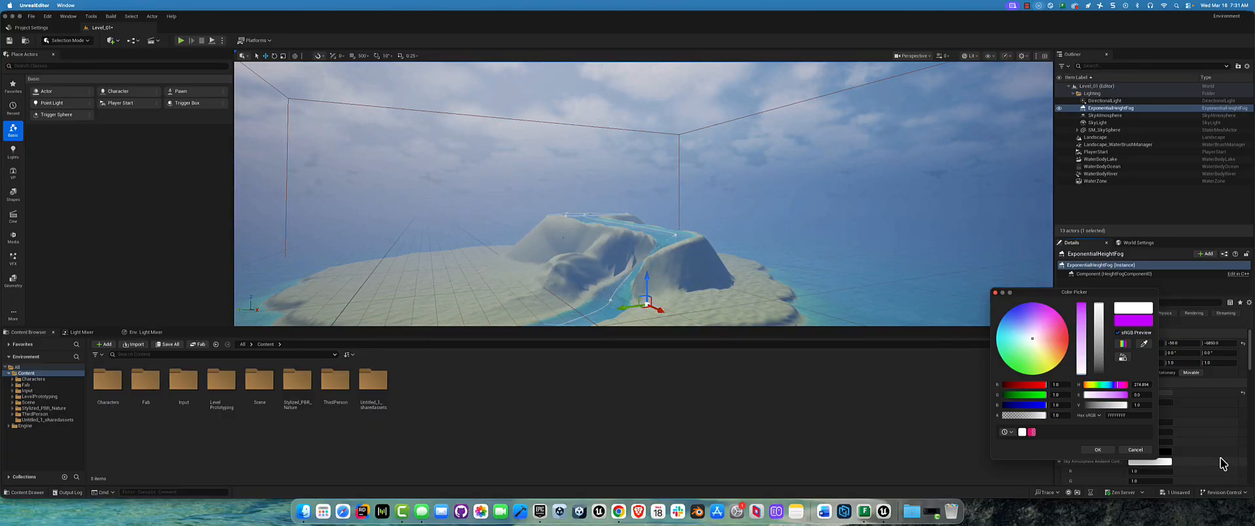
left_click(1099, 449)
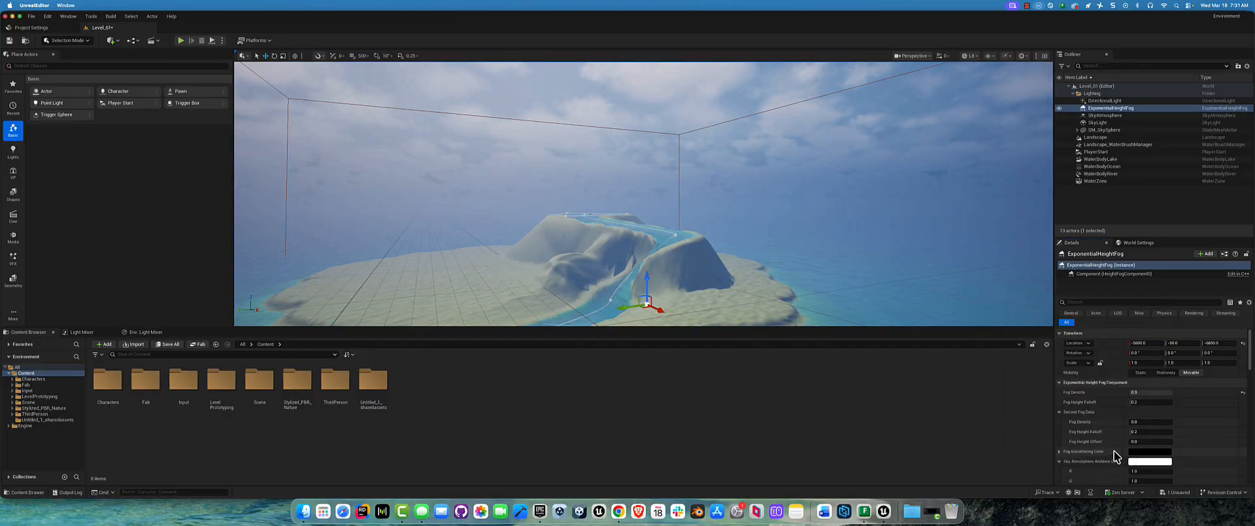
Step: Look through the height fog's inscattering, volumetric fog and general component settings
scroll(1181, 437, "down", 10)
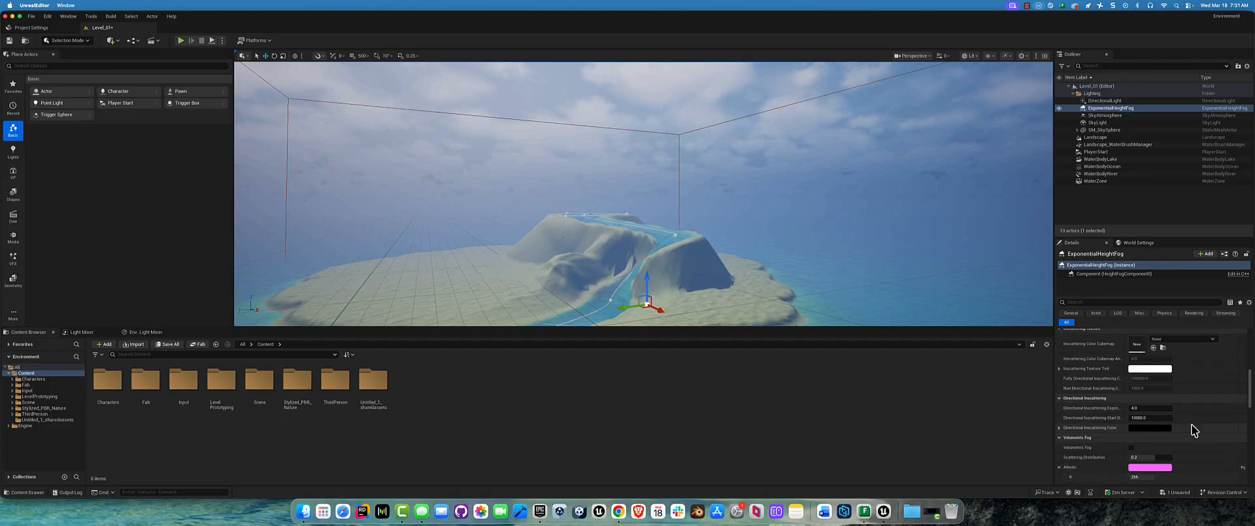
scroll(1192, 425, "down", 1)
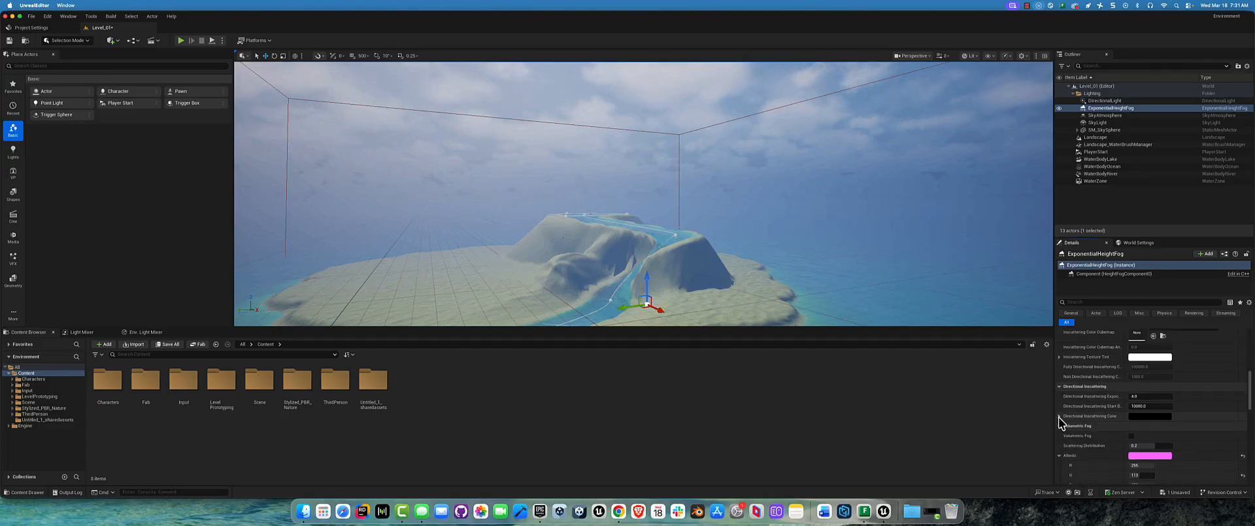
scroll(1170, 419, "down", 10)
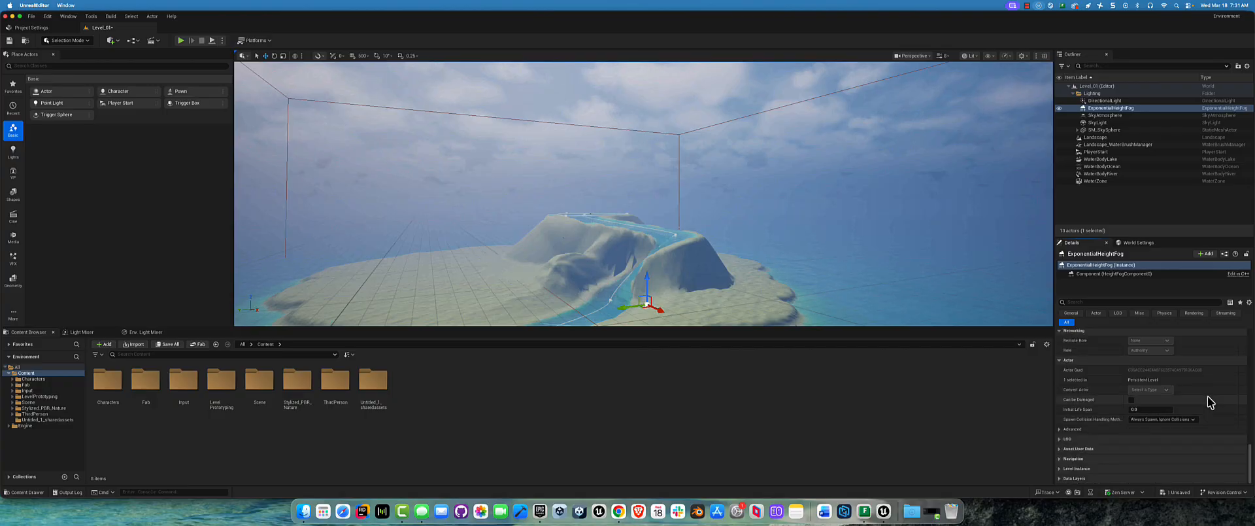
scroll(1207, 396, "up", 3)
scroll(1208, 402, "down", 5)
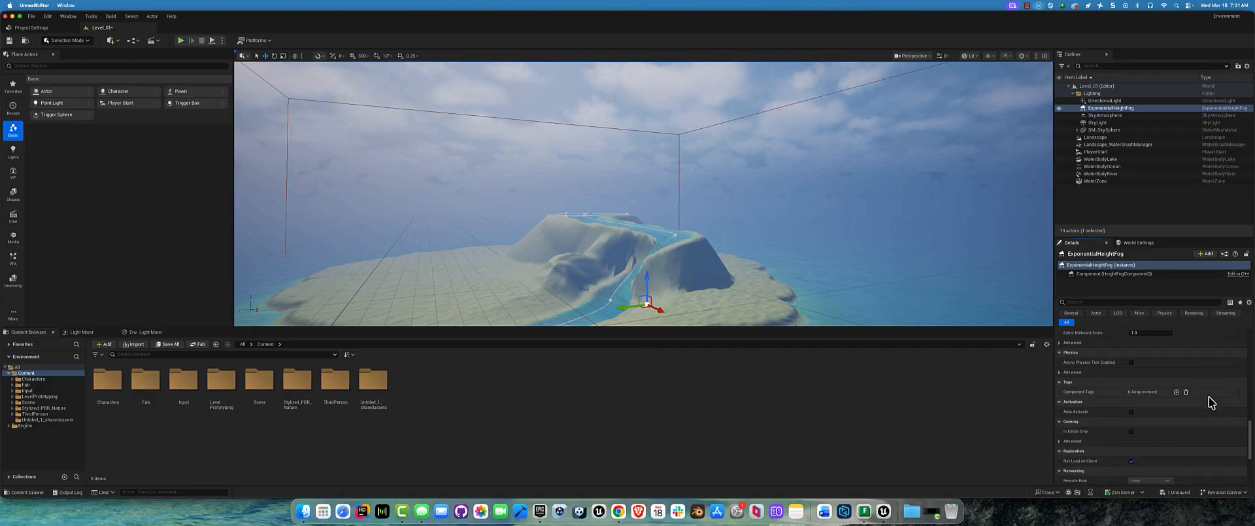
scroll(1210, 402, "up", 10)
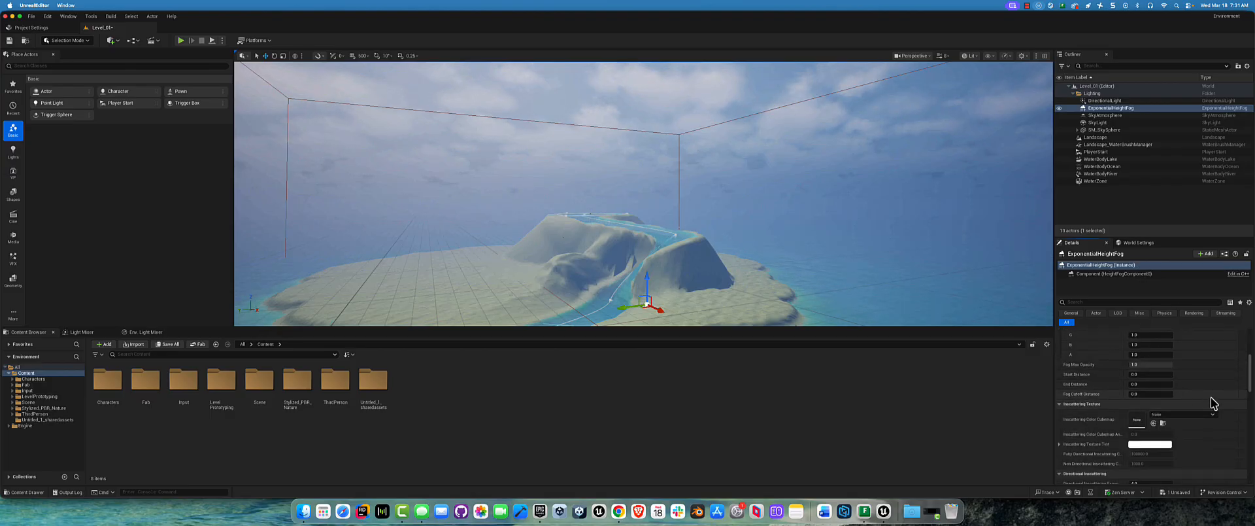
Step: Try a Scattering Distribution of about 0.84 in the height fog's Volumetric Fog settings, and set it back to 0.2
scroll(1154, 412, "down", 4)
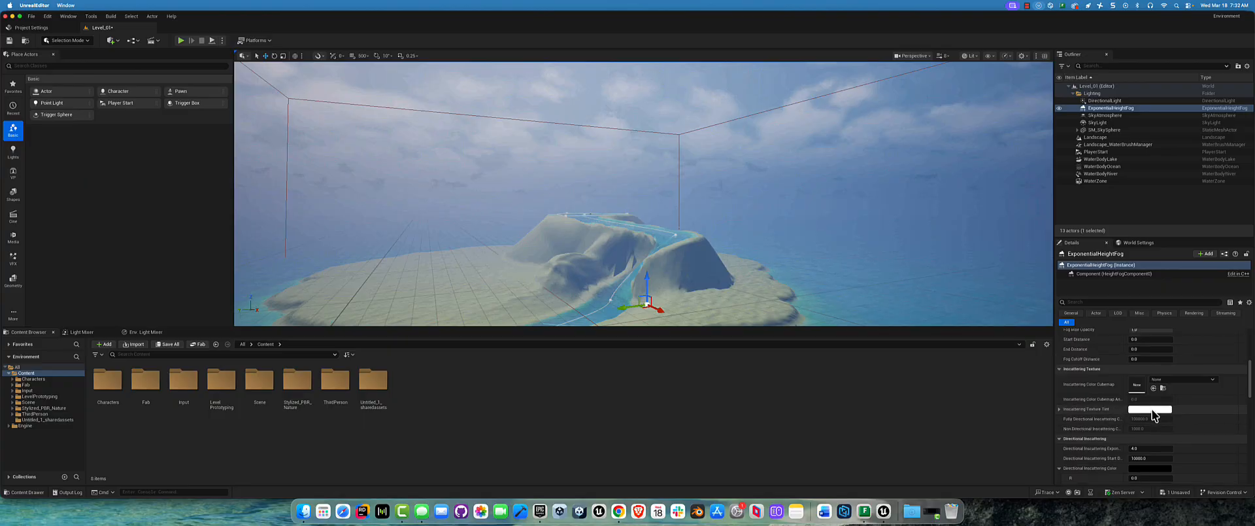
scroll(1154, 413, "down", 5)
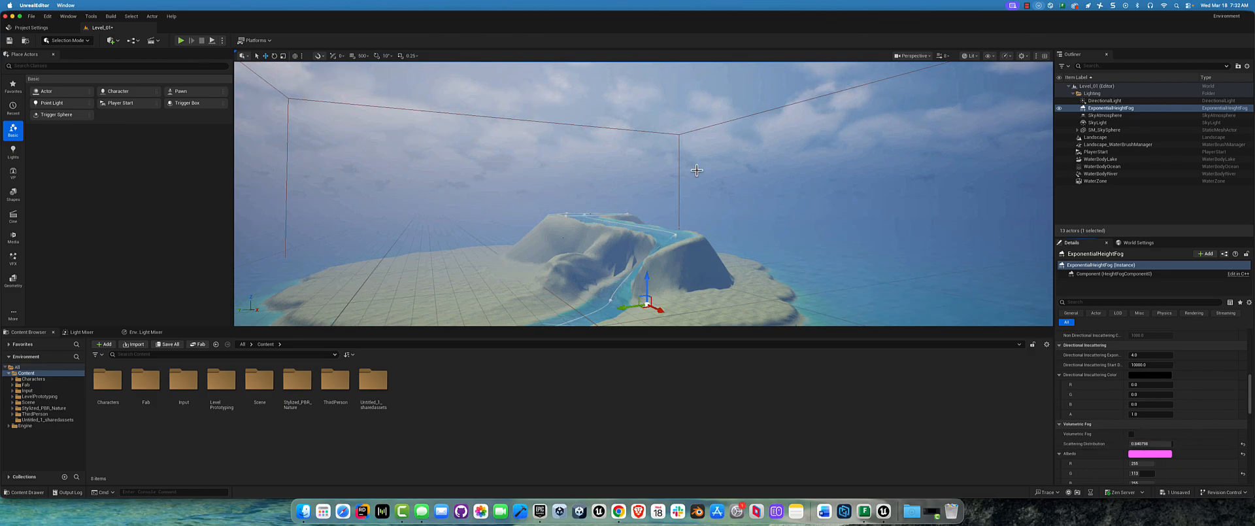
left_click(1156, 443)
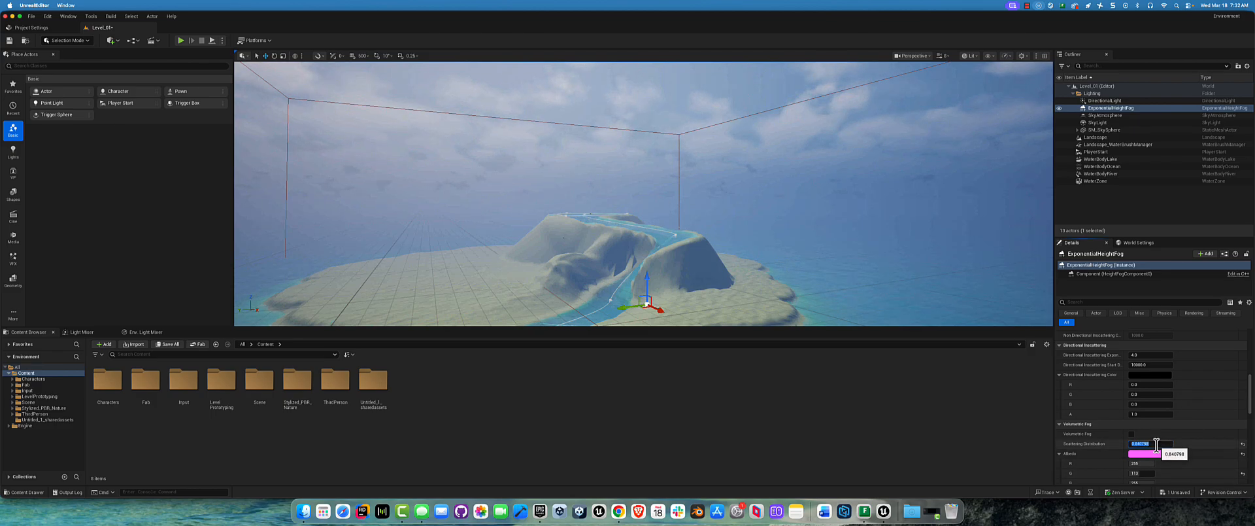
Step: Filter the height fog's properties by "atmo" to inspect its atmosphere color setting, and clear the filter
left_click(1089, 300)
type("atmo")
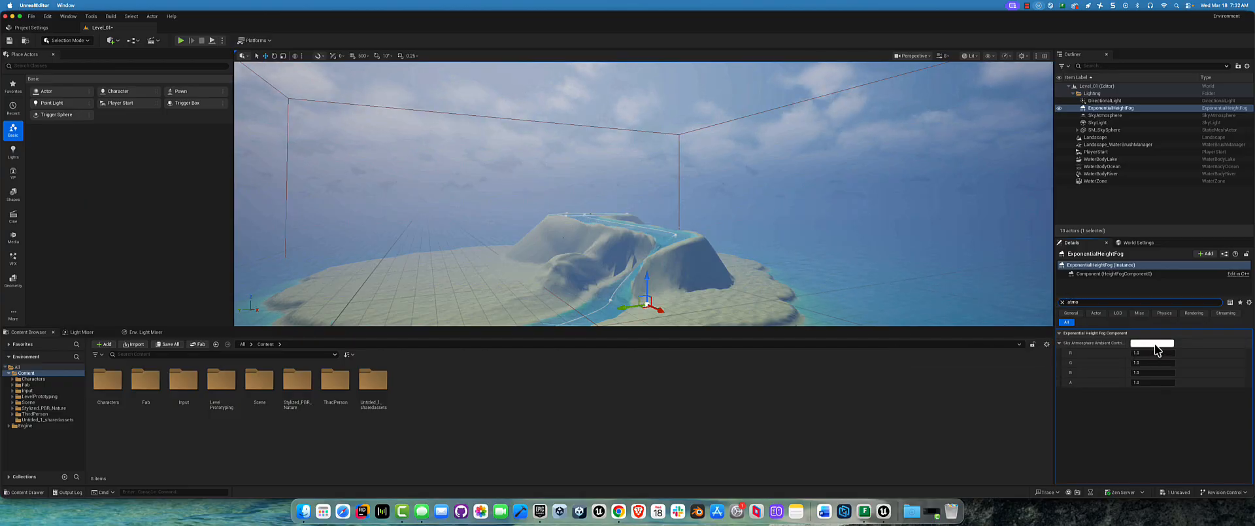
left_click(1062, 302)
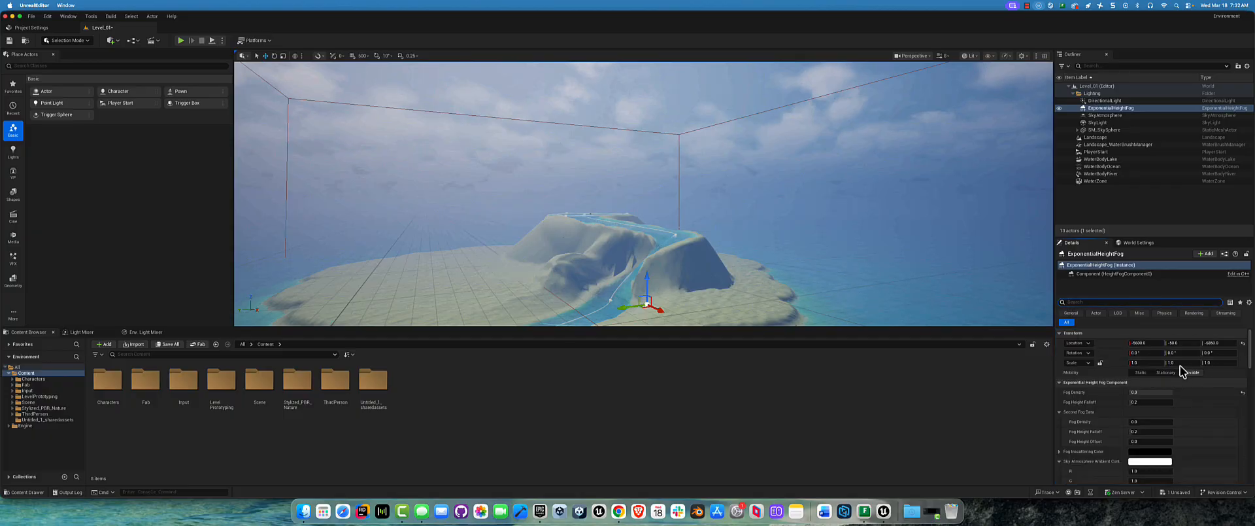
Step: Widen the area showing the height fog's properties and filter them by "distance"
scroll(1181, 371, "down", 10)
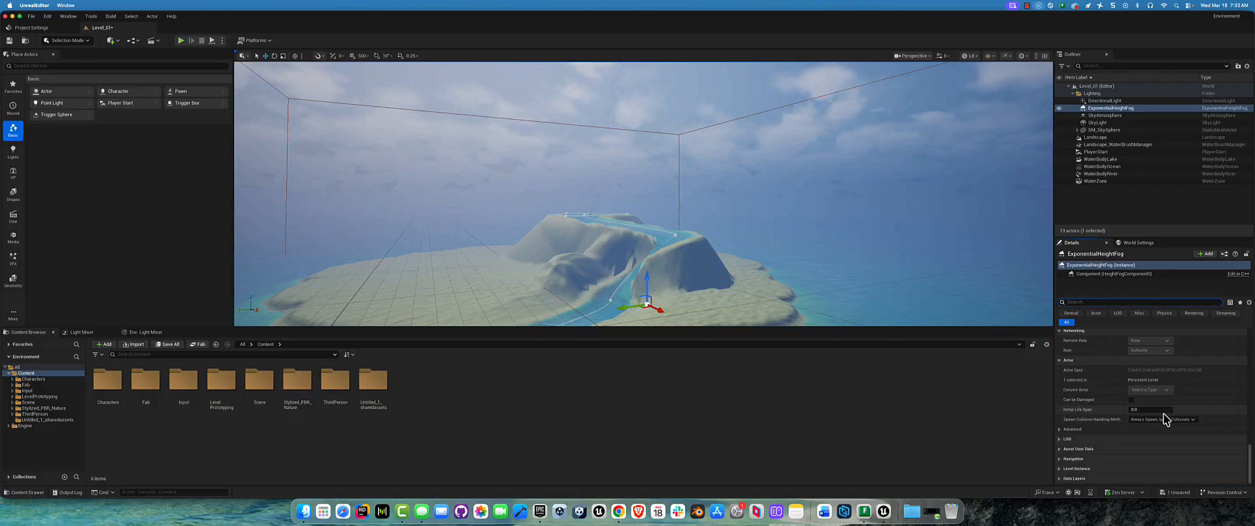
scroll(1120, 418, "up", 3)
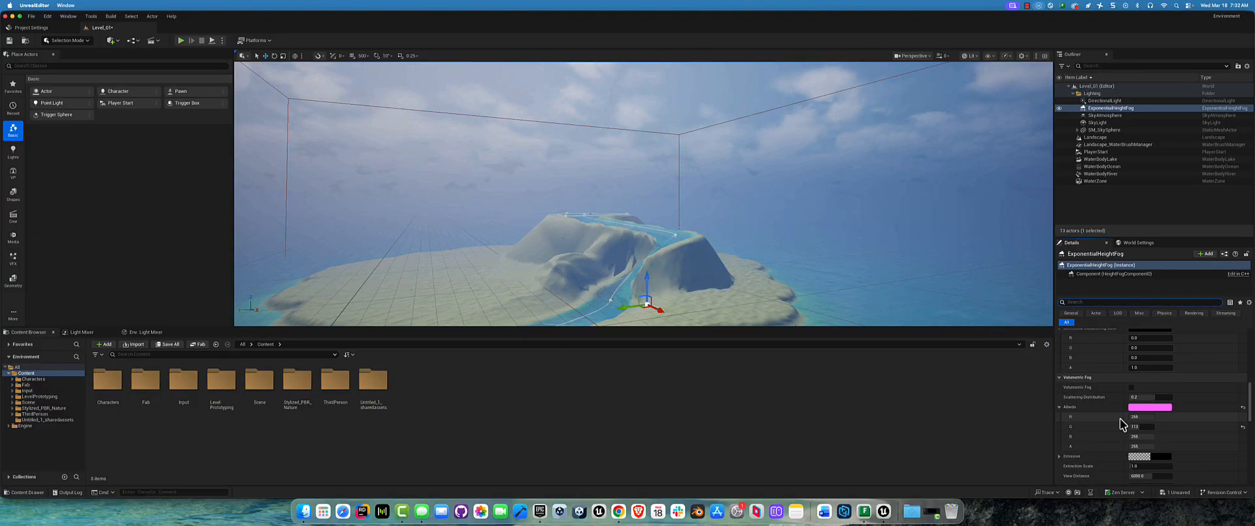
scroll(1120, 417, "up", 2)
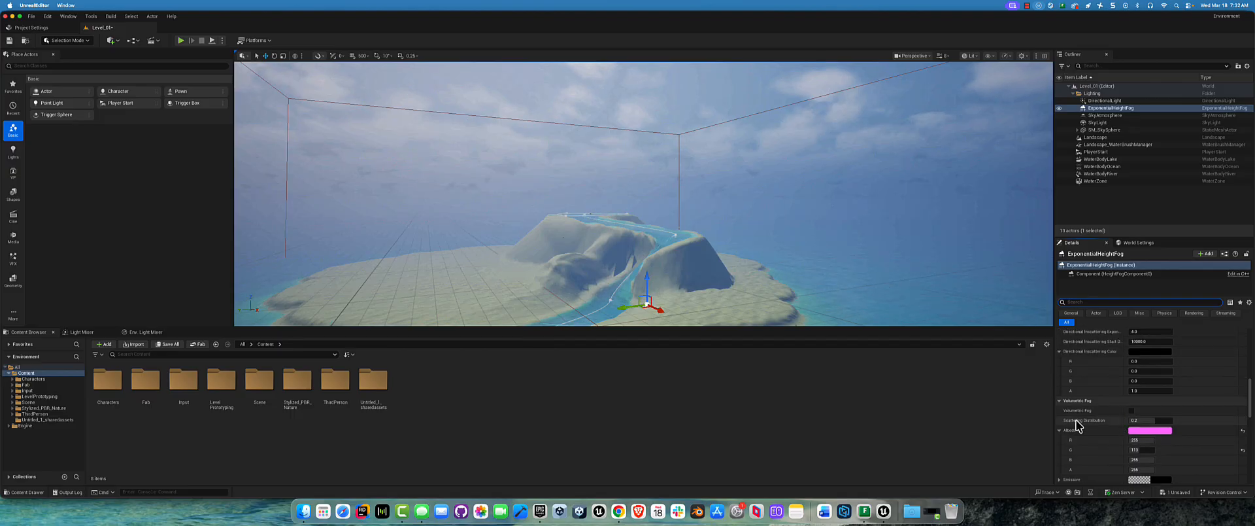
scroll(1107, 418, "up", 1)
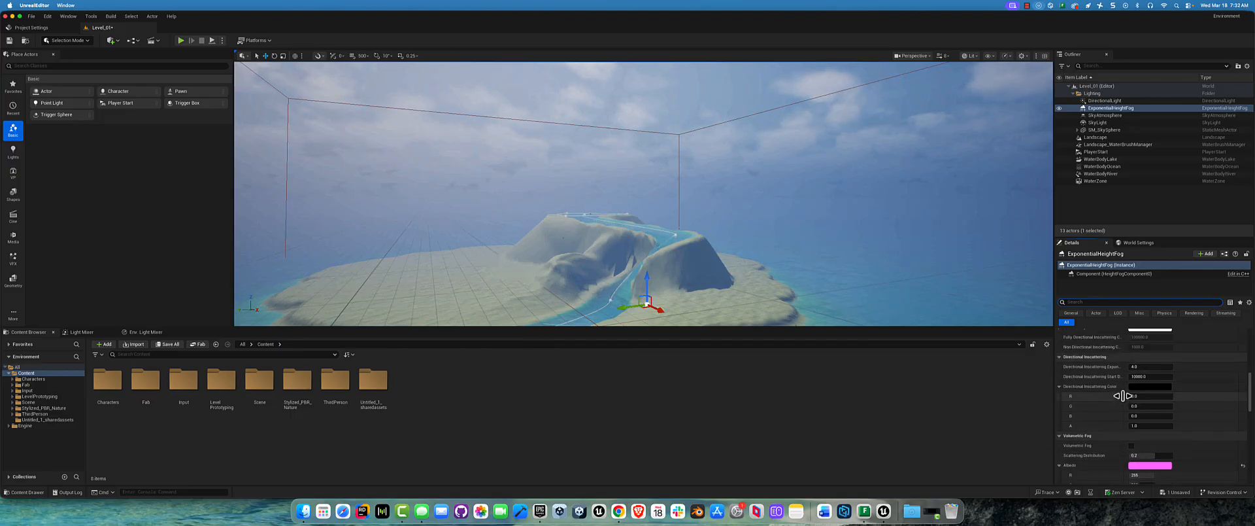
scroll(1085, 394, "up", 1)
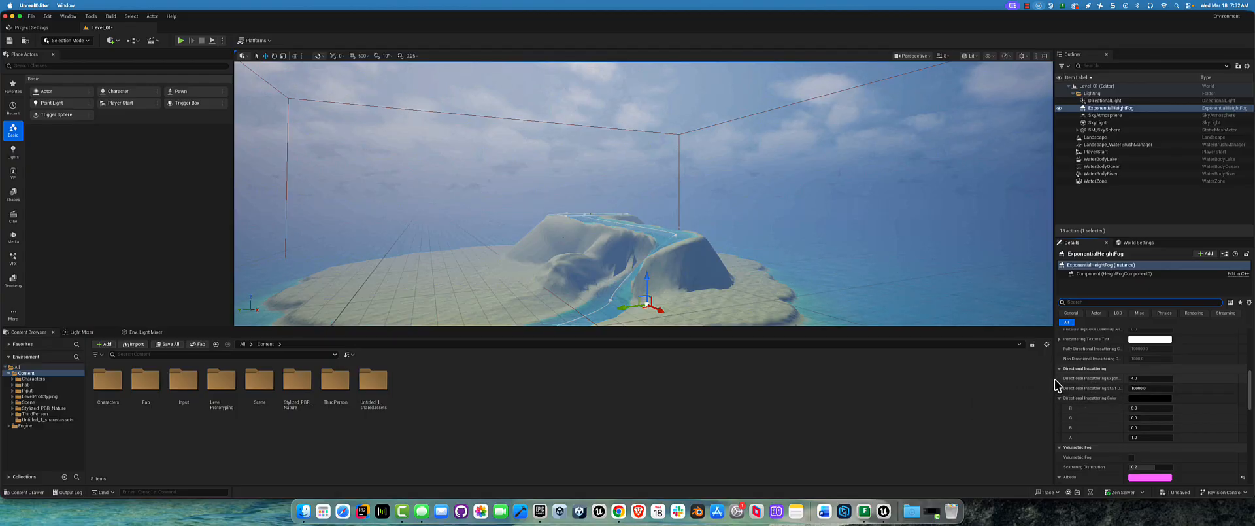
left_click_drag(1054, 384, 1003, 382)
scroll(1084, 394, "up", 10)
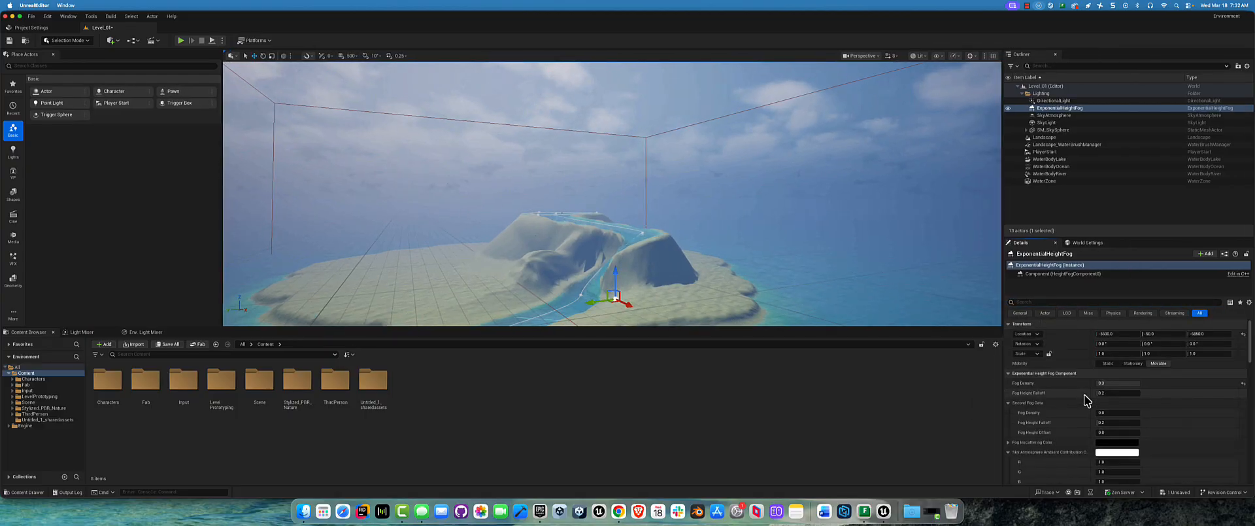
left_click(1068, 303)
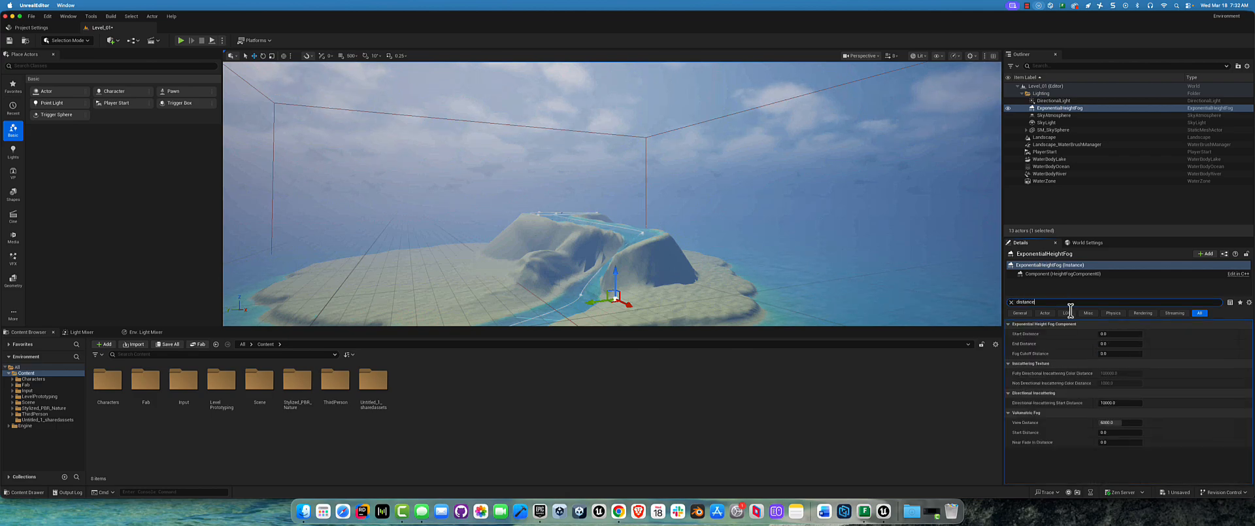
Step: Try an End Distance of 12000 for the height fog, and set it back to 0
left_click(1103, 344)
left_click_drag(1103, 343, 1104, 343)
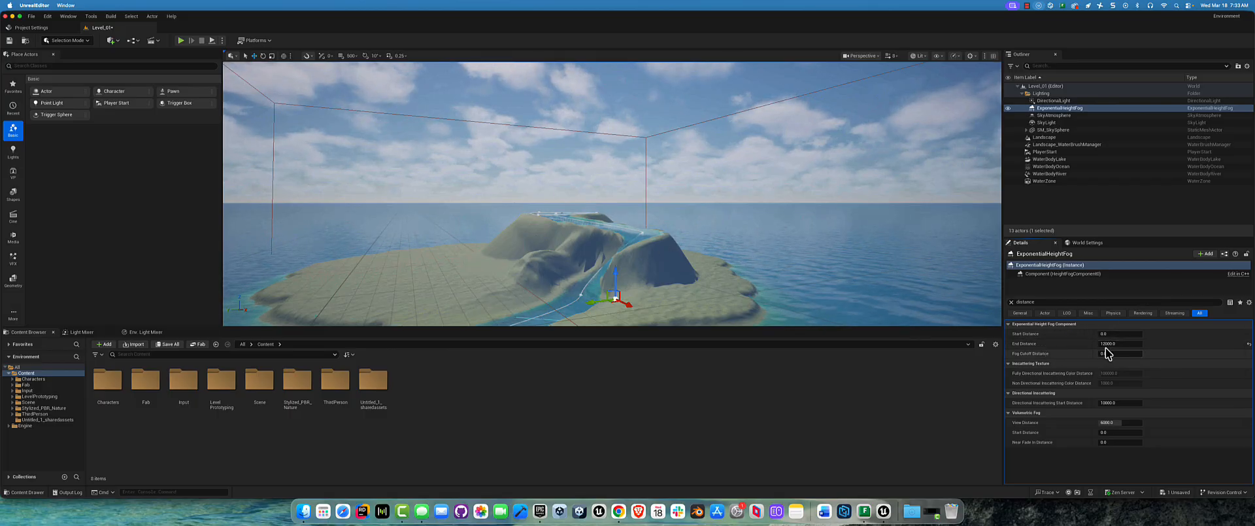
type("0")
key("Return")
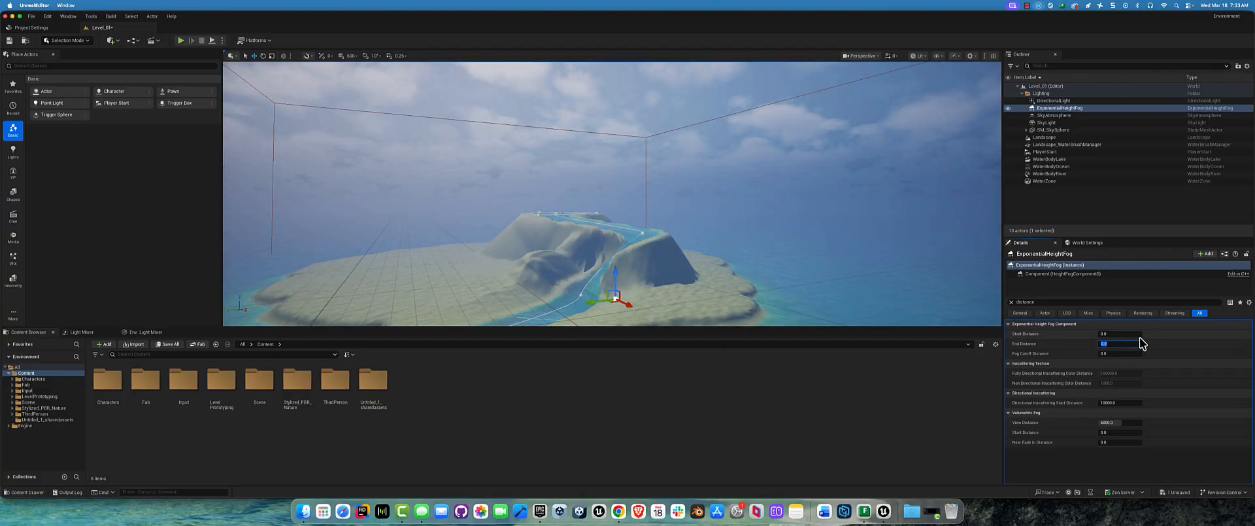
Step: Try End Distance values of 10 and 2000 for the height fog
type("10")
key("Return")
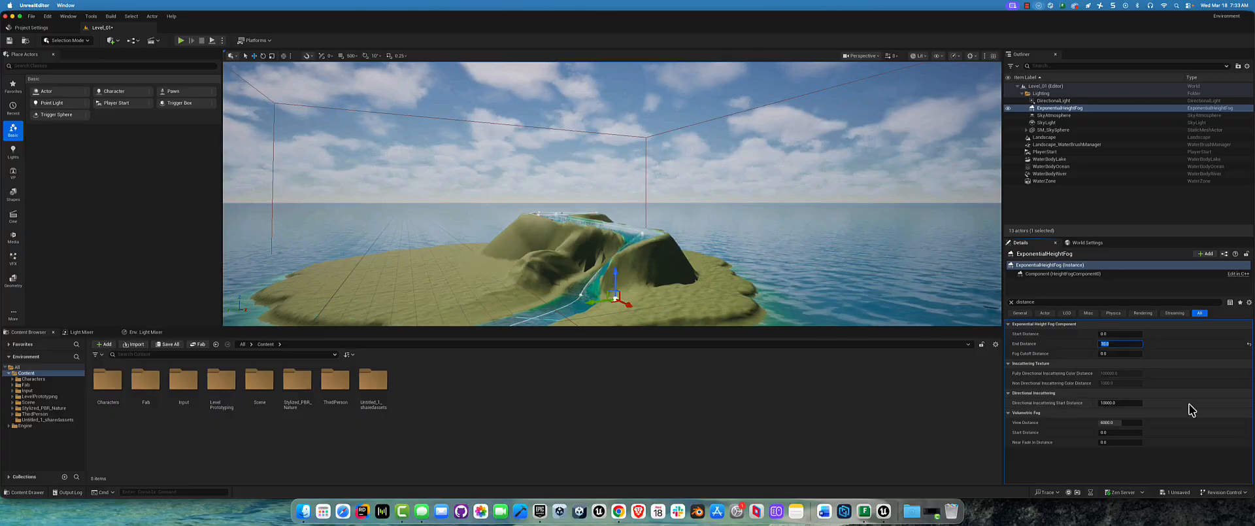
type("20")
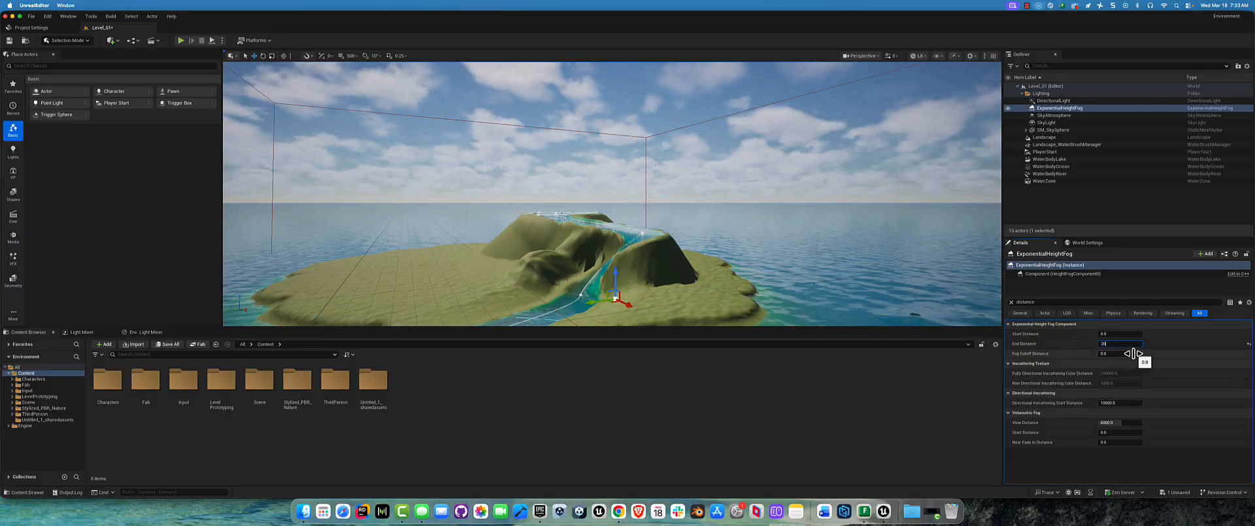
type("00")
key("Return")
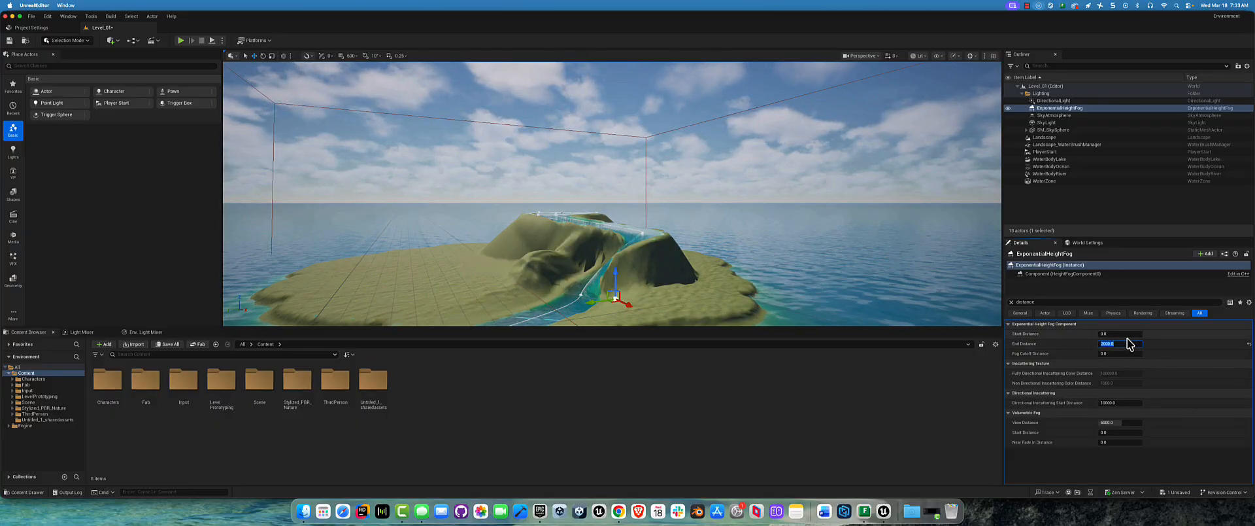
Step: Try a much larger End Distance for the height fog, set it to 10000, and view the island against the sky
left_click_drag(1101, 342, 1103, 340)
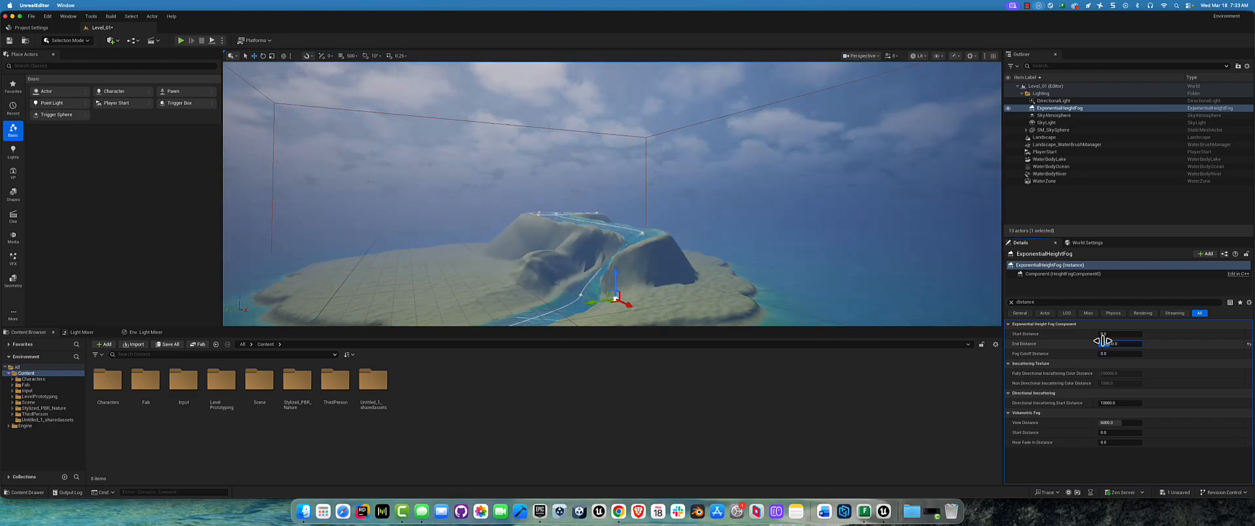
left_click(1115, 342)
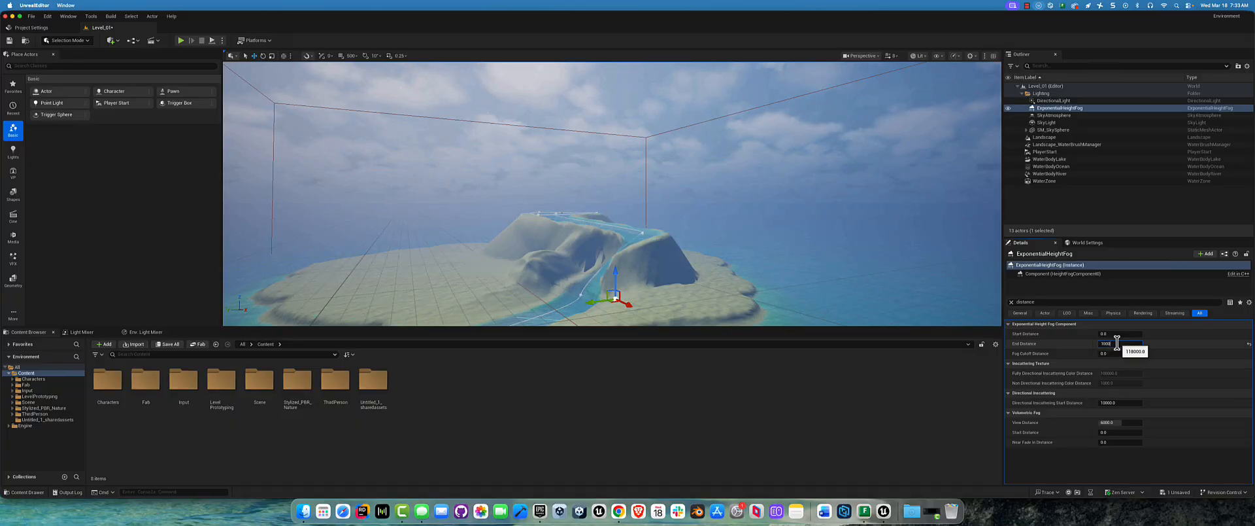
key("Return")
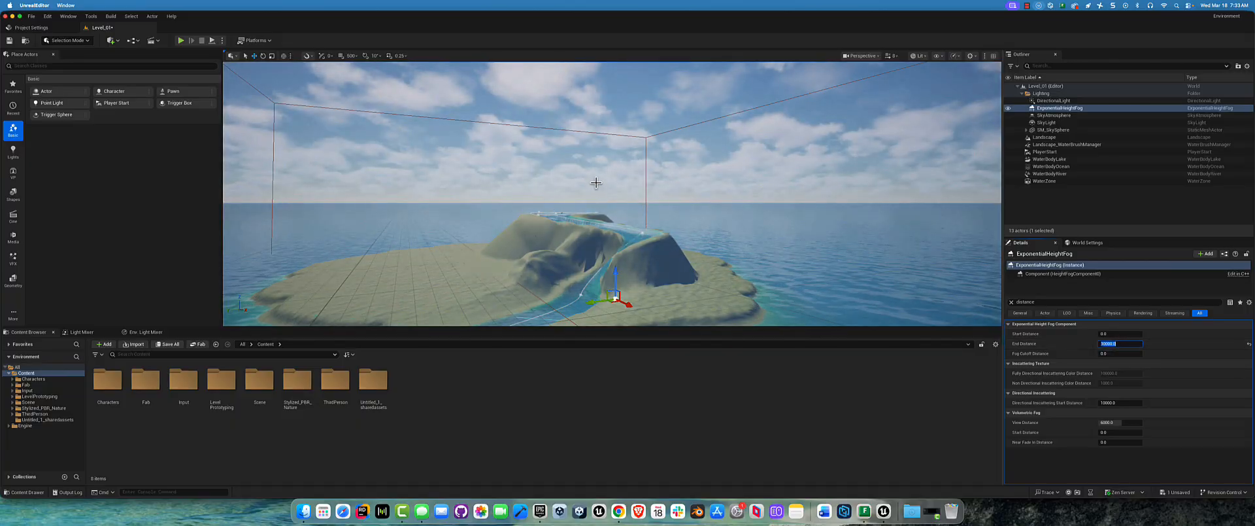
mouse_move(548, 210)
left_mouse_down("alt")
mouse_move(562, 163)
mouse_move(562, 211)
mouse_move(548, 211)
left_mouse_up("alt")
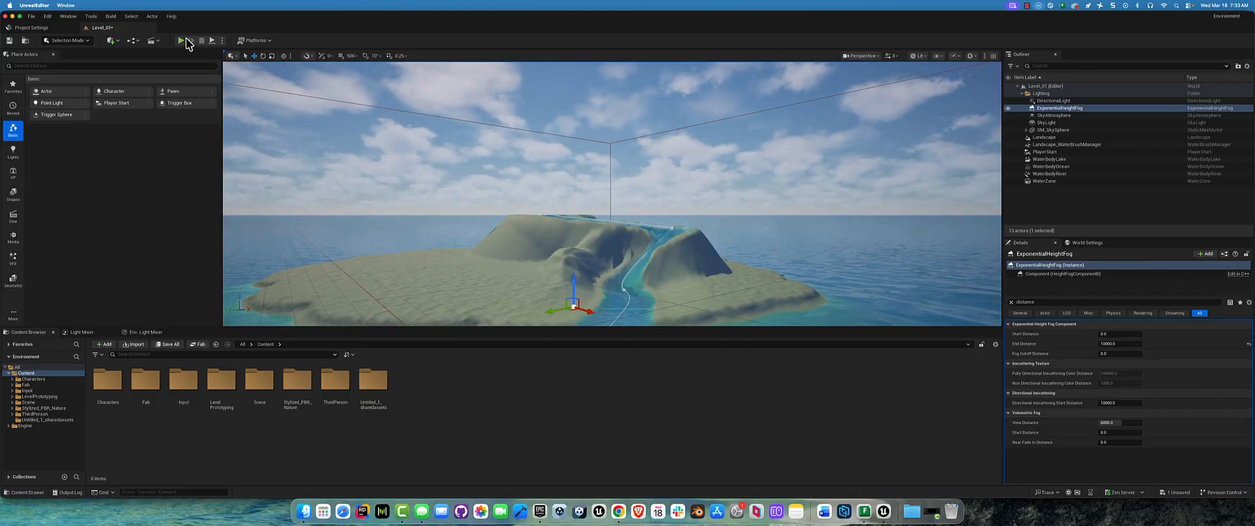
Step: Play the level to check the fog while running and jumping, stop it, and return to the bookmarked island overview
left_click(182, 41)
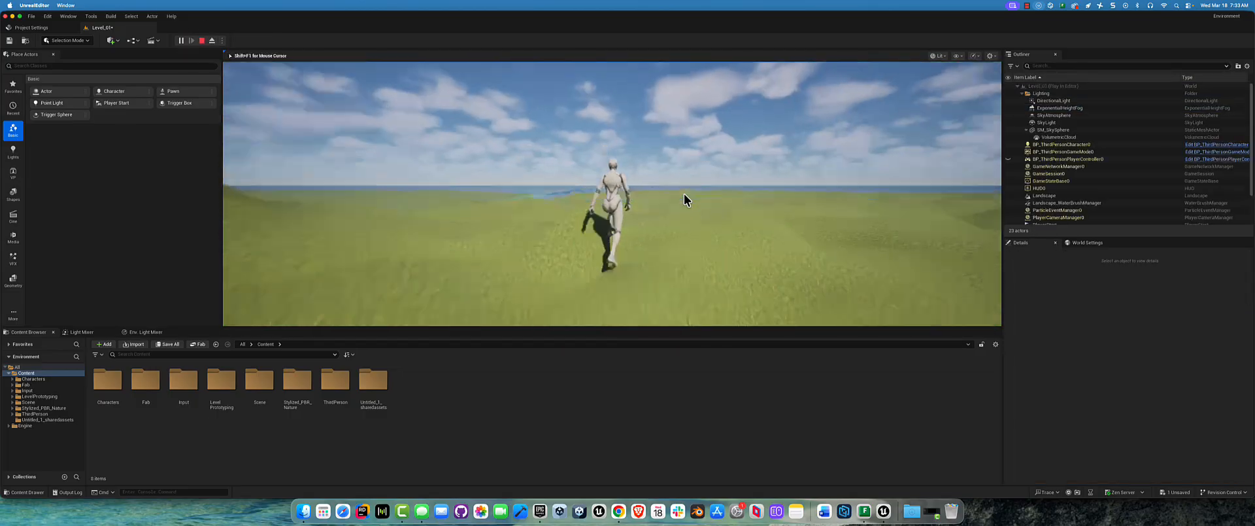
key("space")
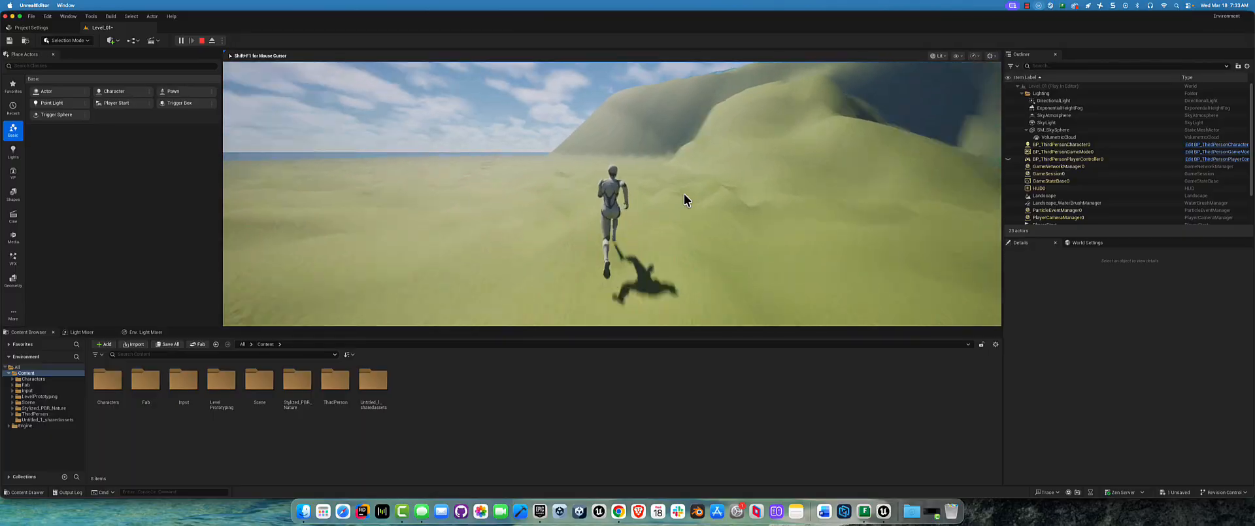
key("Escape")
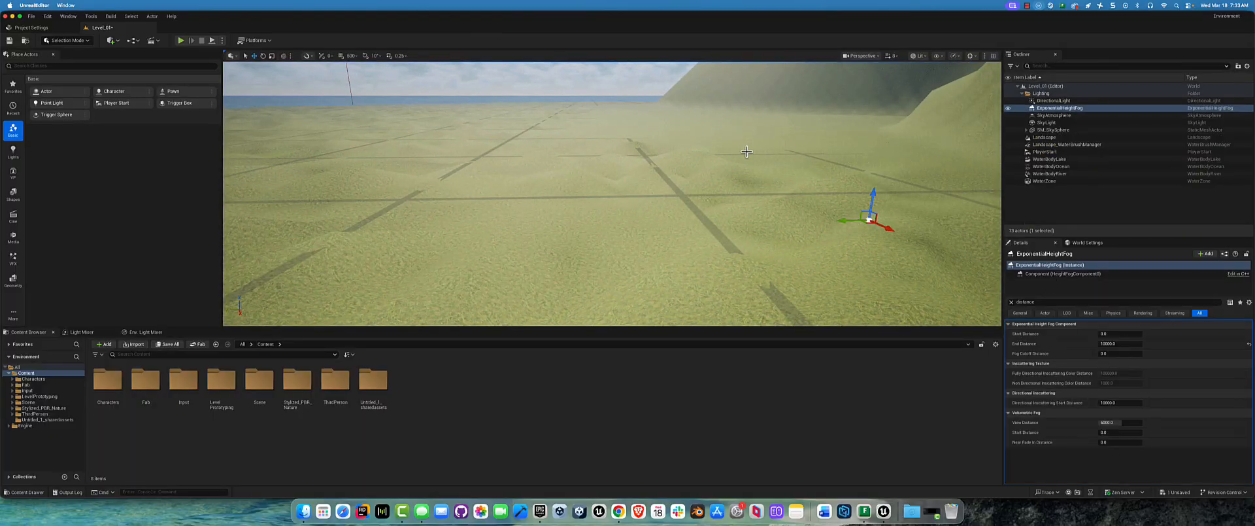
scroll(746, 152, "down", 5)
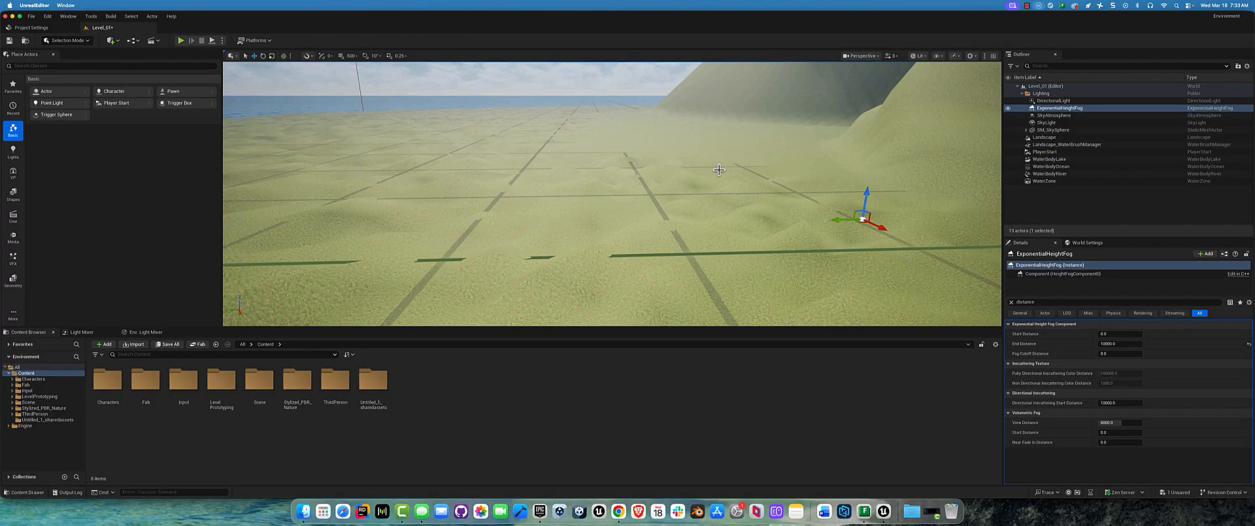
key("1")
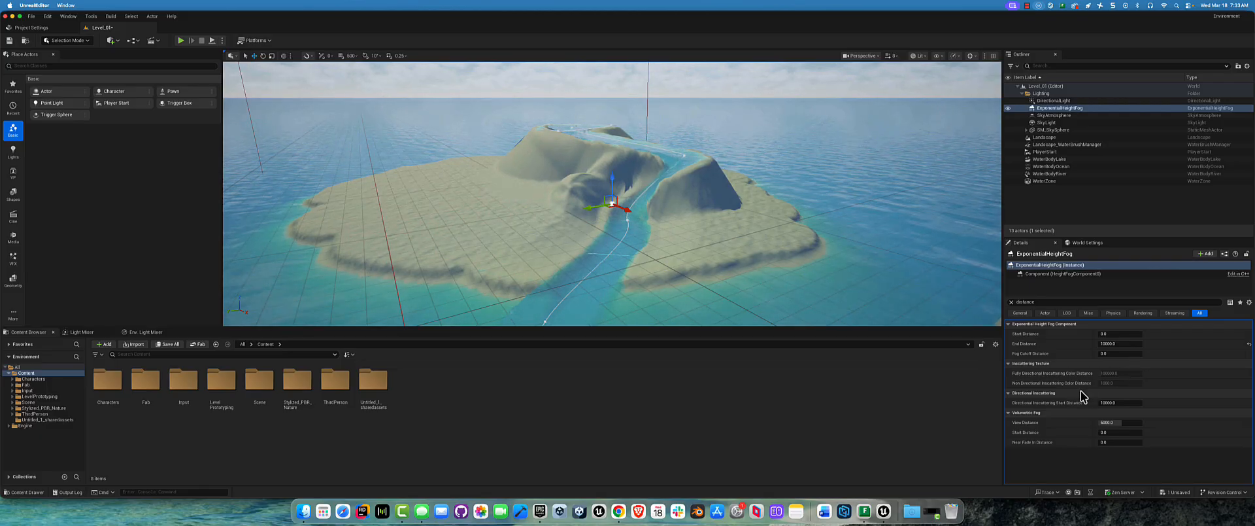
Step: Reset the height fog's End Distance to 0 for comparison, set it to 15000, and view the island against the horizon
left_click(1119, 343)
type("0")
key("Return")
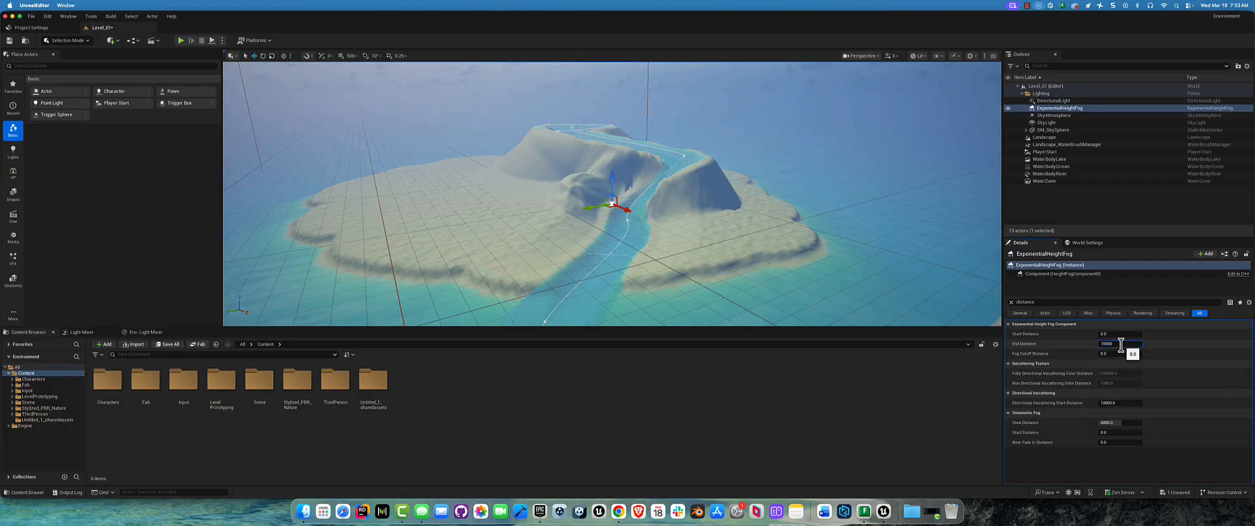
type("15000")
key("Return")
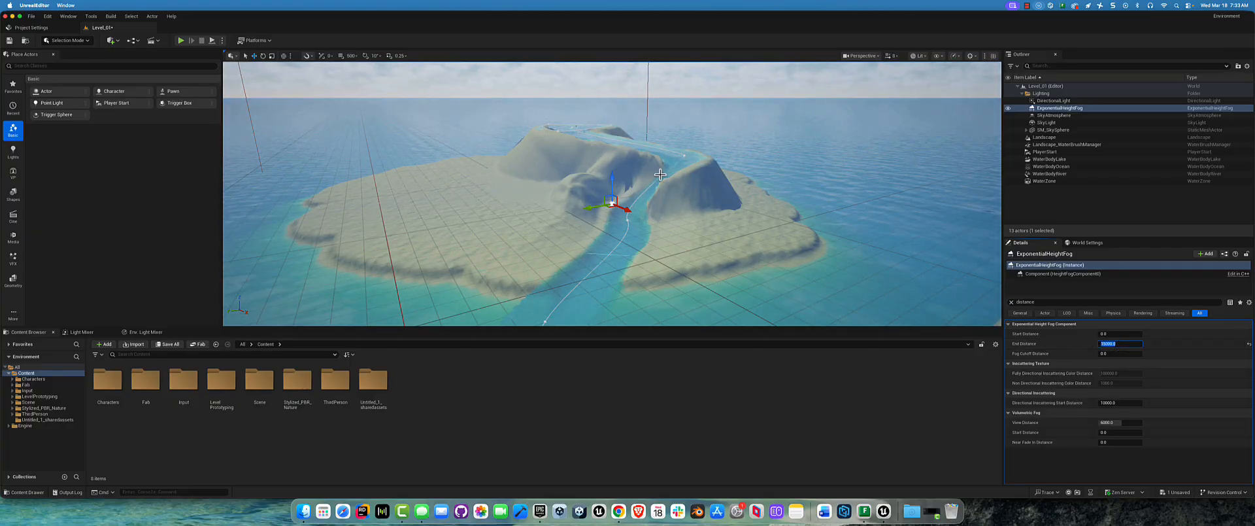
right_click_drag(660, 173, 659, 171)
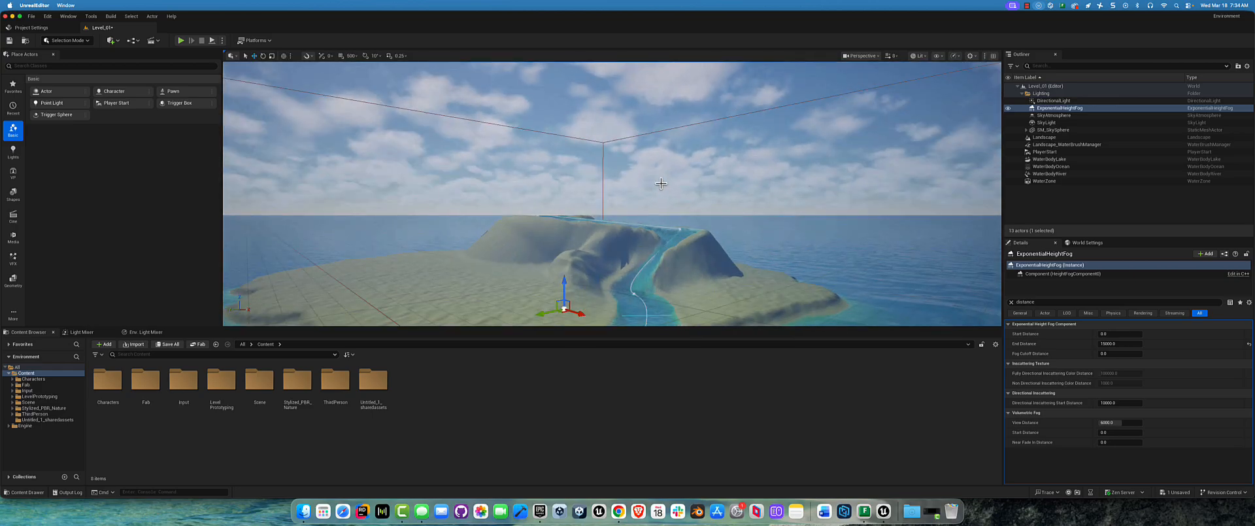
middle_click_drag(699, 202, 692, 212)
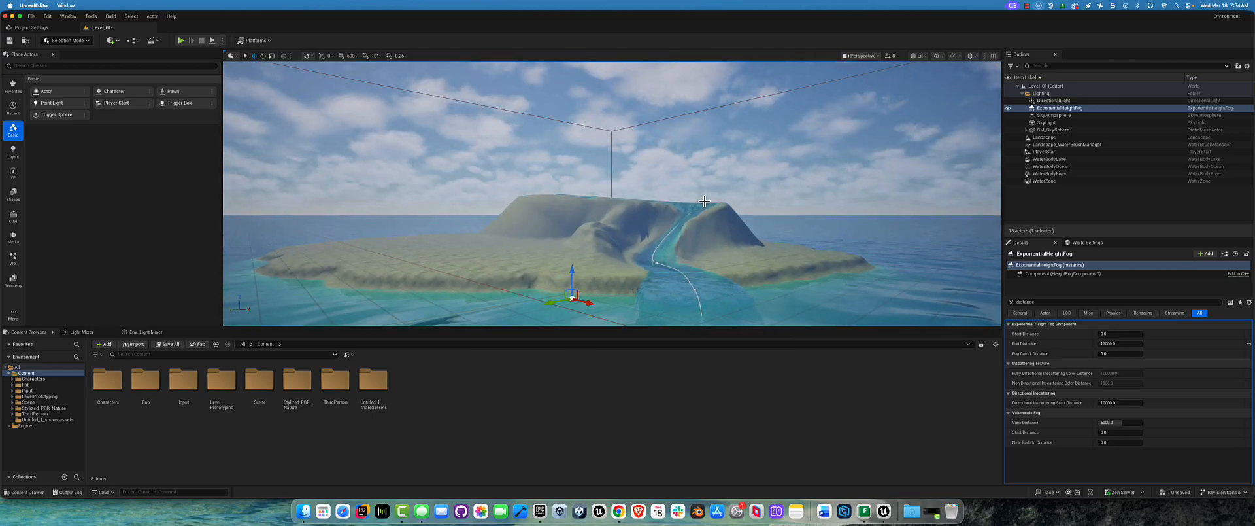
Step: Select the SkyAtmosphere actor, clear the property filter, and review its Planet, Rayleigh, Mie and Absorption settings
left_click(1069, 116)
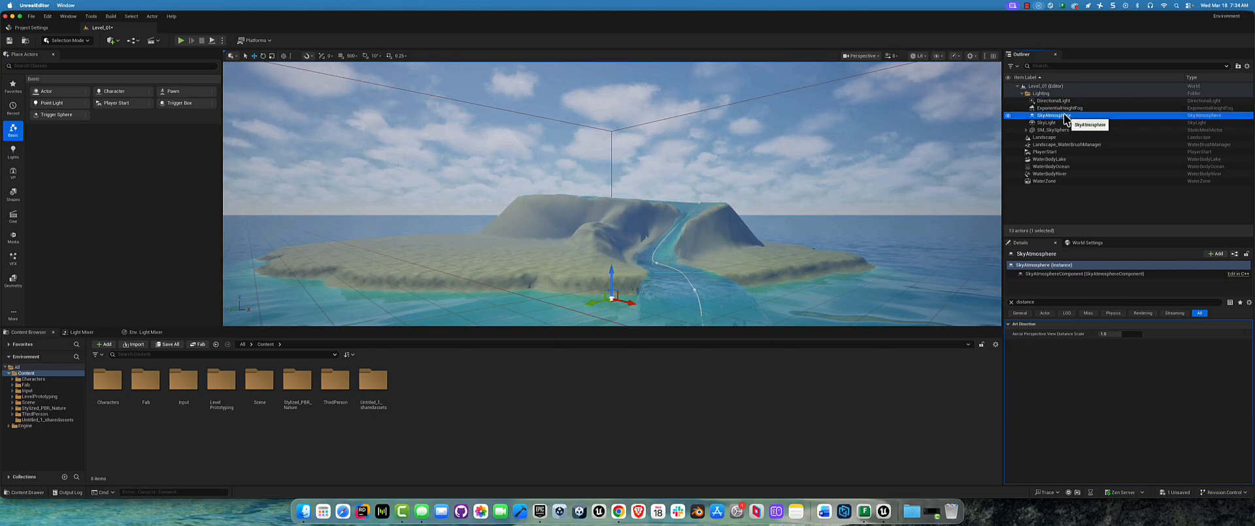
left_click(1012, 302)
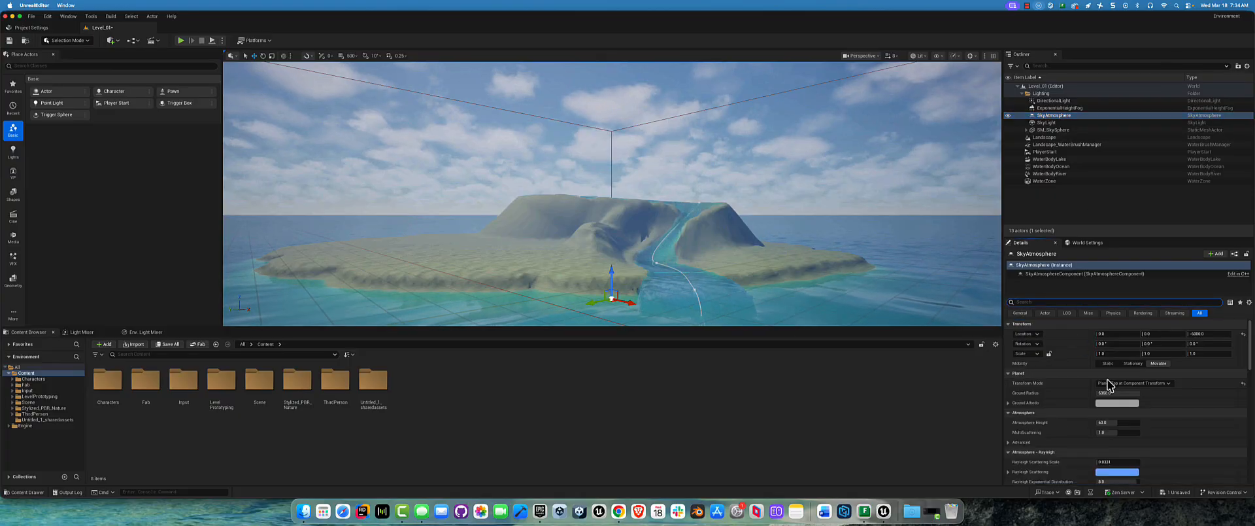
scroll(1072, 386, "down", 2)
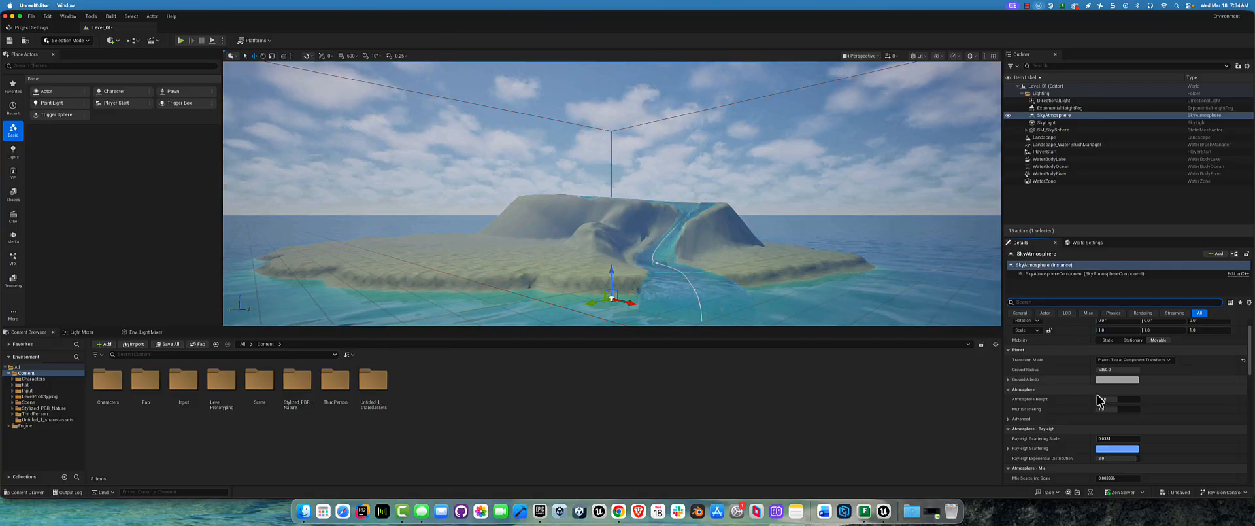
scroll(1098, 399, "down", 5)
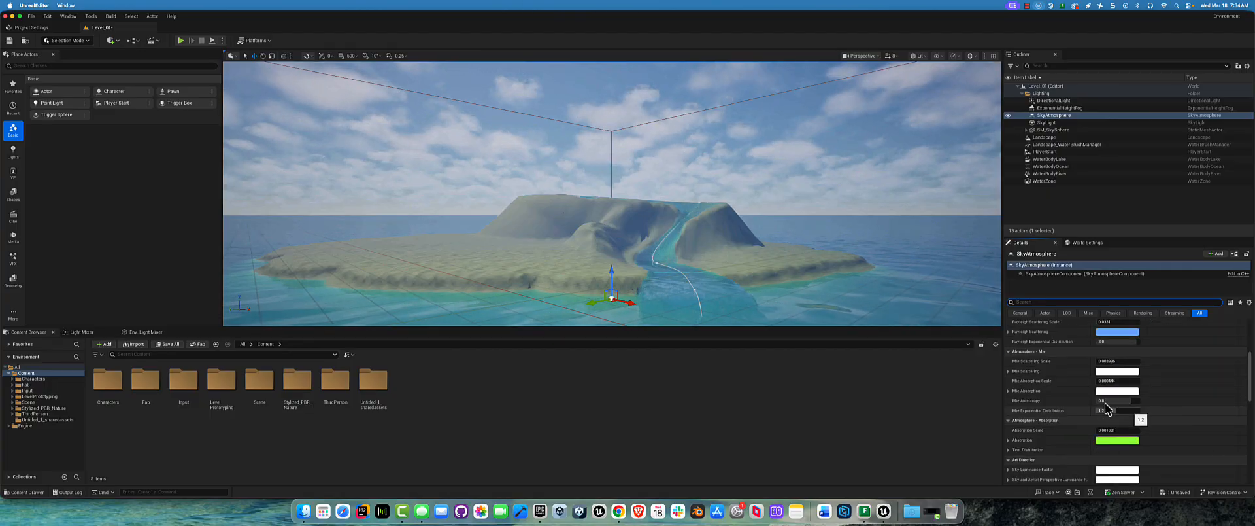
scroll(1072, 400, "down", 1)
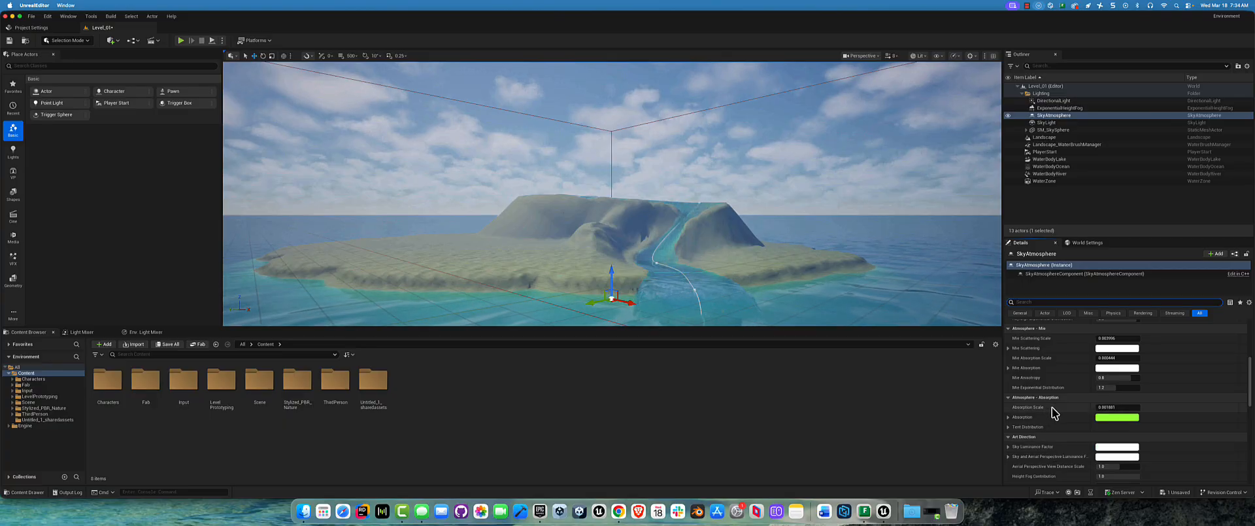
Step: Try a higher Absorption Scale and a Mie Exponential Distribution of about 7.6 for the sky atmosphere, undoing each change
left_click_drag(1105, 407, 1111, 407)
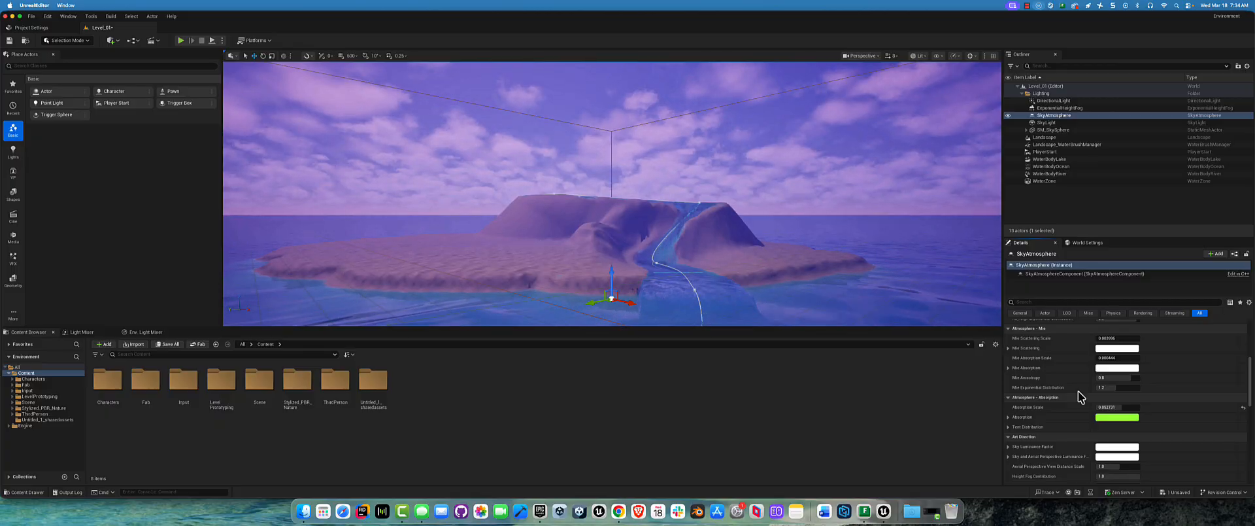
key("super+z")
scroll(1133, 398, "down", 1)
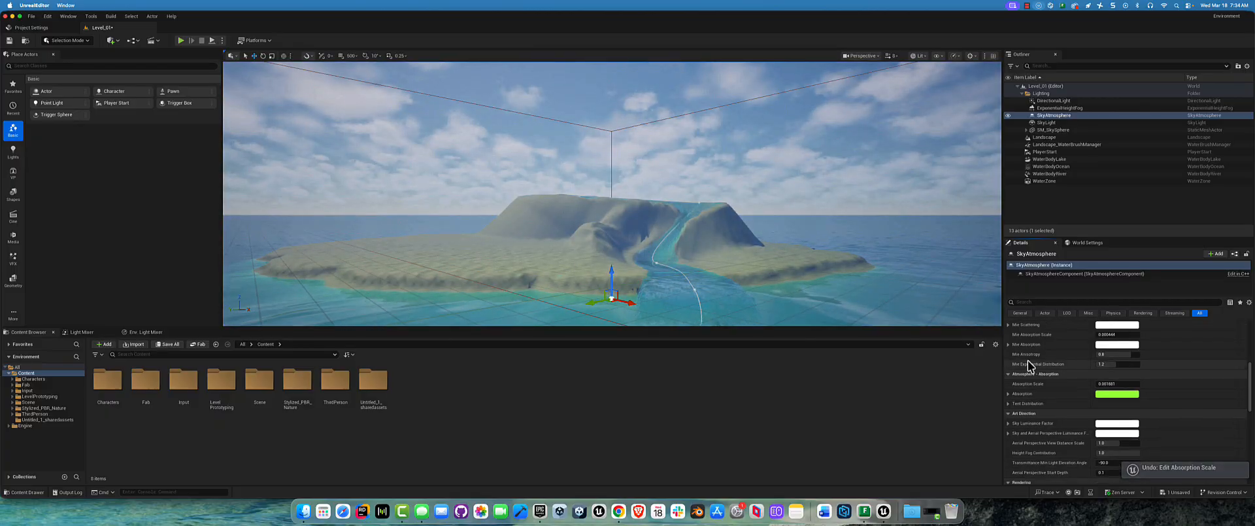
left_click_drag(1105, 363, 1131, 363)
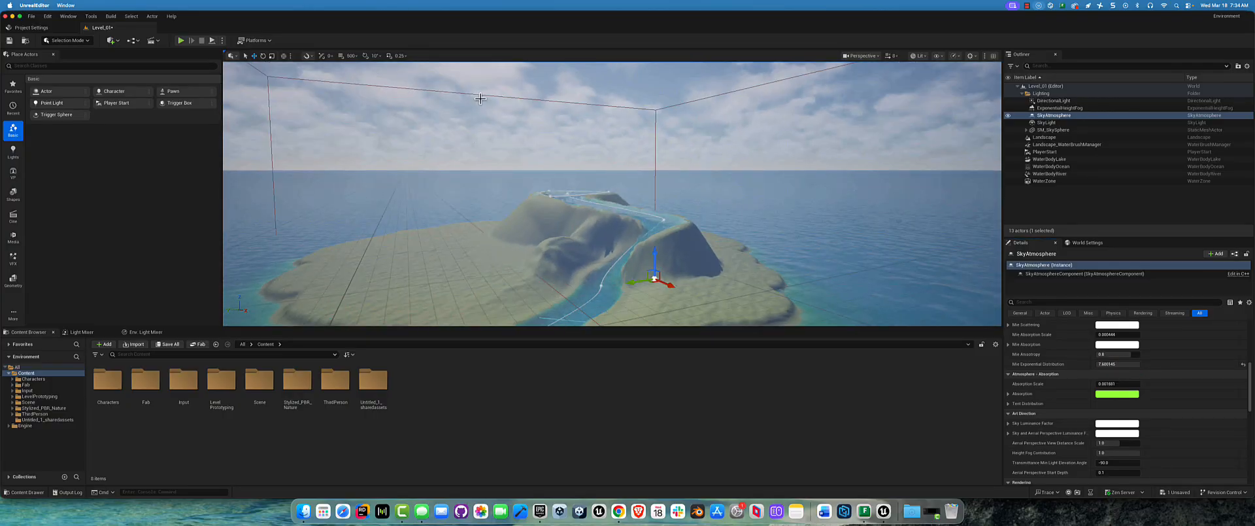
left_click_drag(484, 155, 569, 168, "alt")
key("super+z")
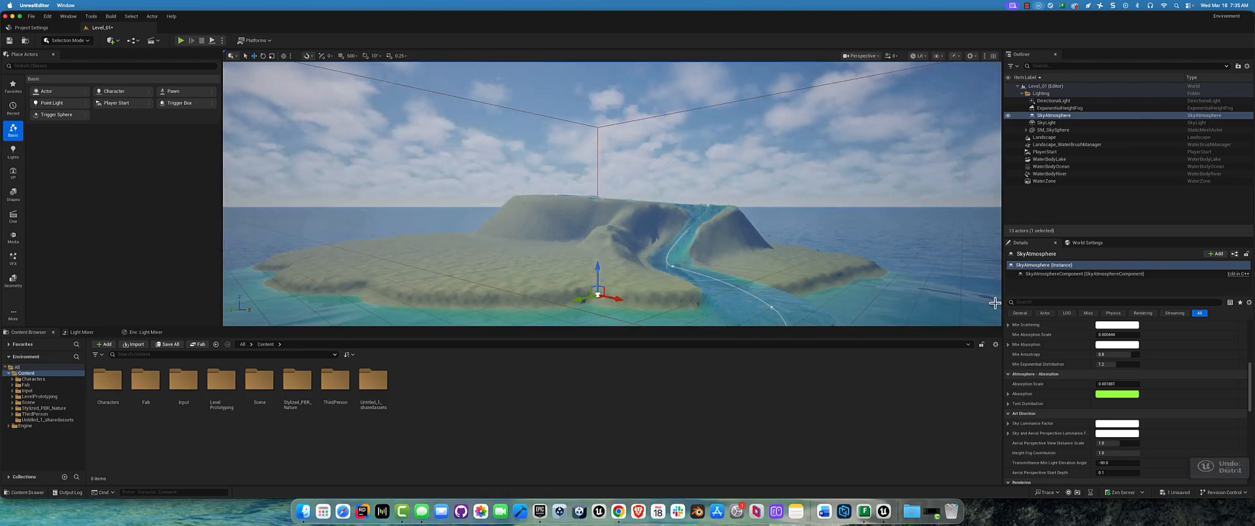
Step: Try an Atmosphere Height of about 3.4, raise it again, and lower MultiScattering to about 0.99
scroll(1205, 382, "down", 1)
scroll(1175, 401, "up", 10)
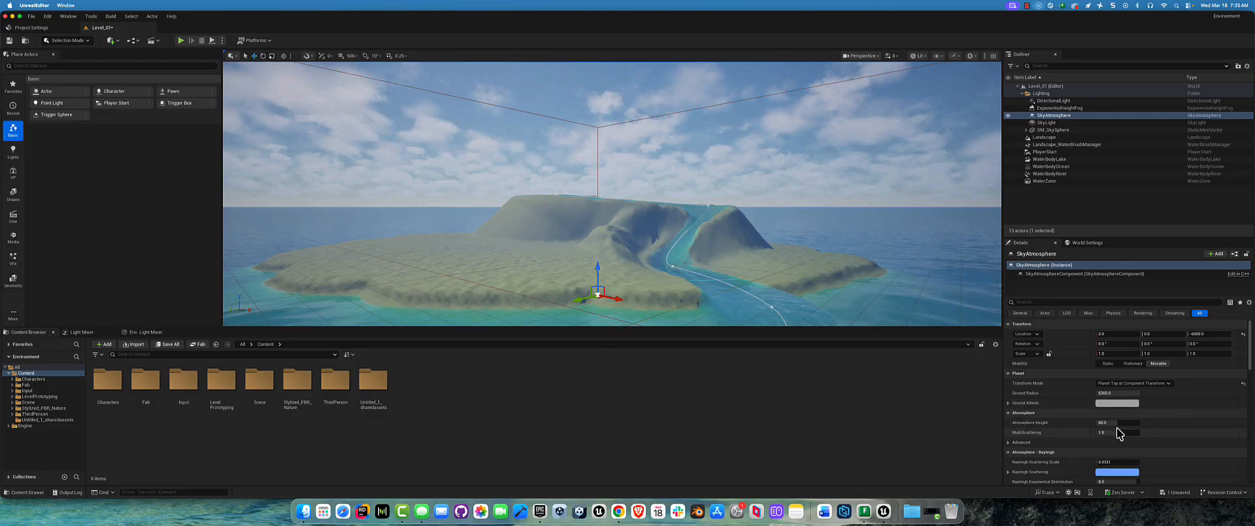
left_click_drag(1109, 423, 1109, 423)
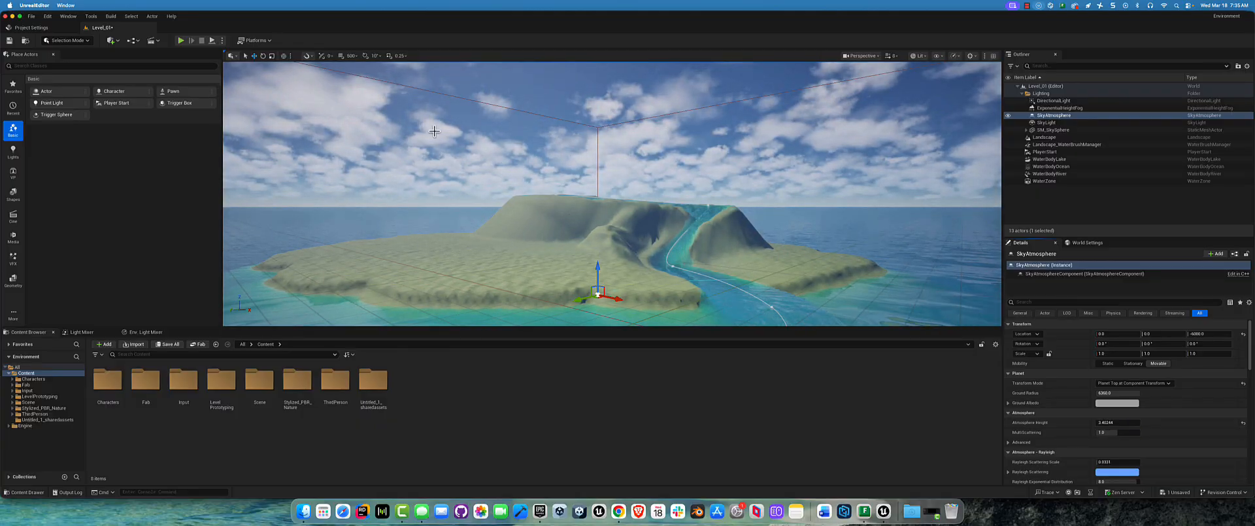
left_click_drag(1109, 422, 1110, 423)
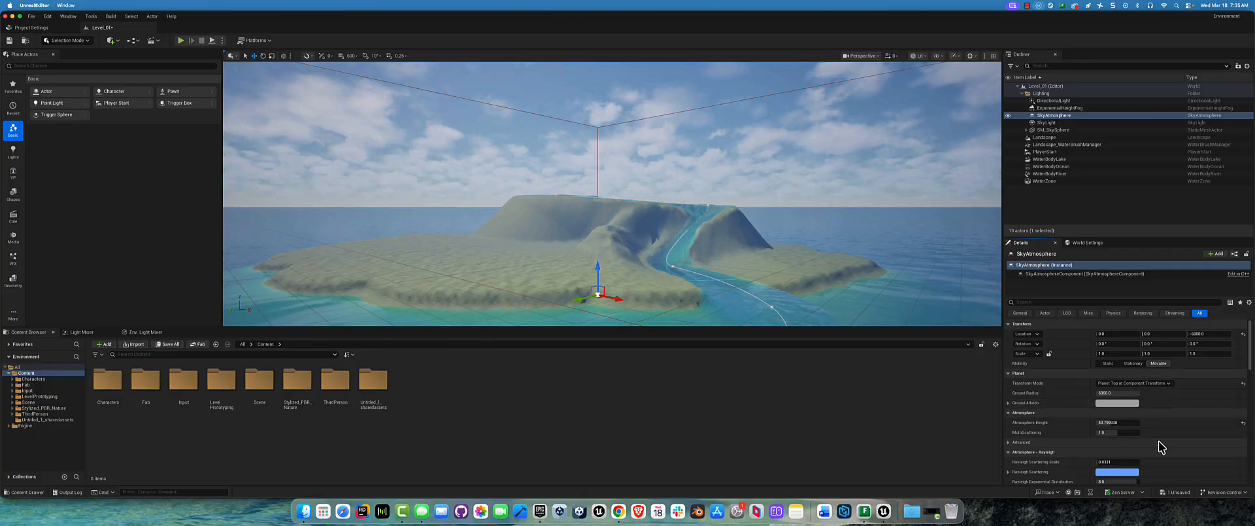
left_click_drag(1118, 432, 1117, 434)
Step: Examine the SkyAtmosphere's Rayleigh, Mie, Absorption and Art Direction settings, including the individual Mie Scattering color channels
scroll(1082, 438, "down", 1)
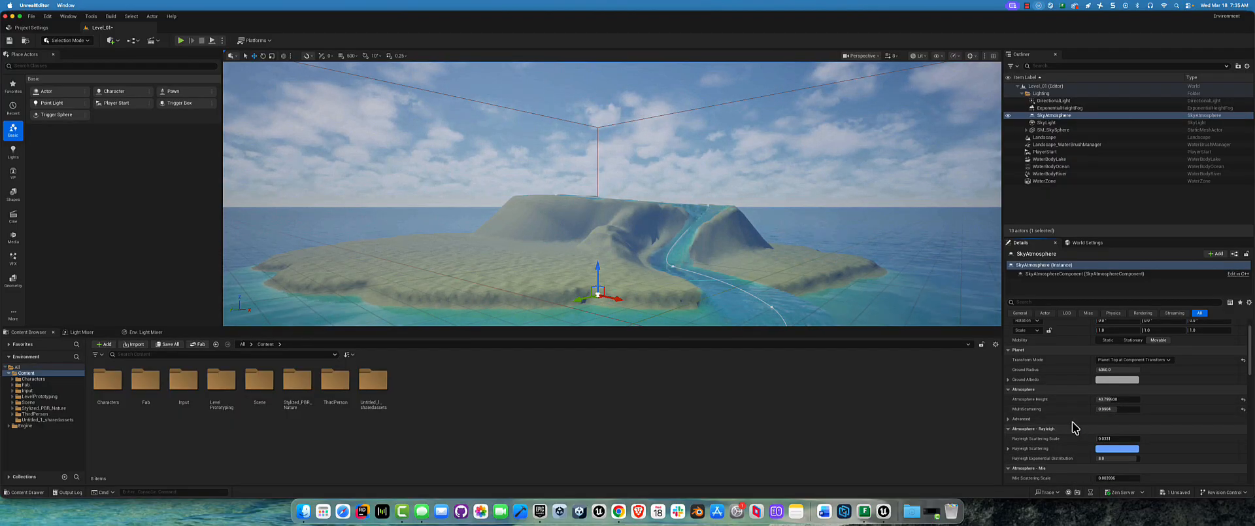
scroll(1072, 428, "down", 2)
scroll(1069, 421, "down", 1)
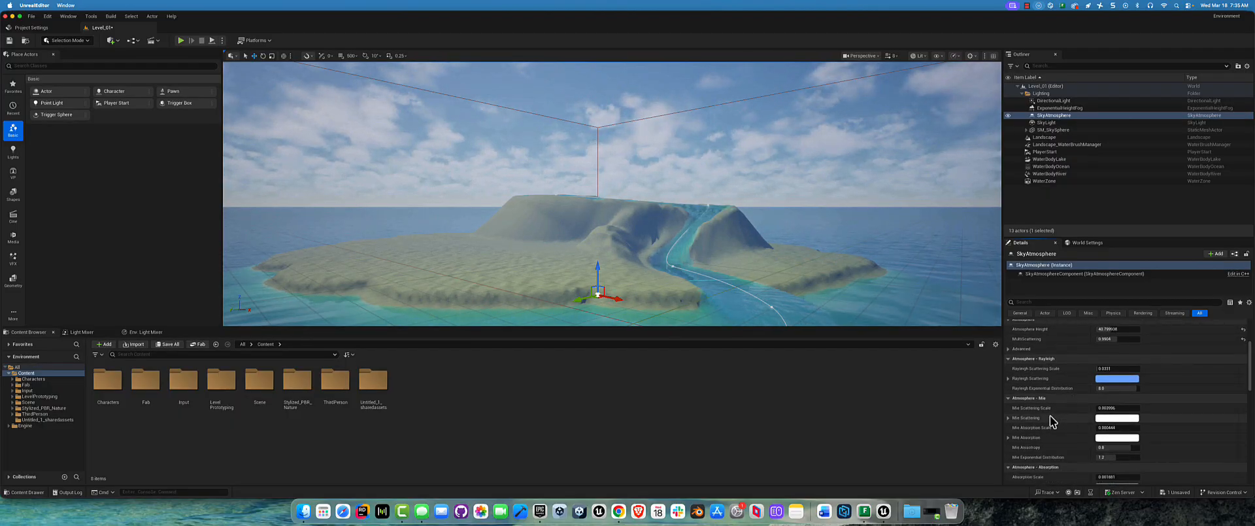
left_click(1007, 418)
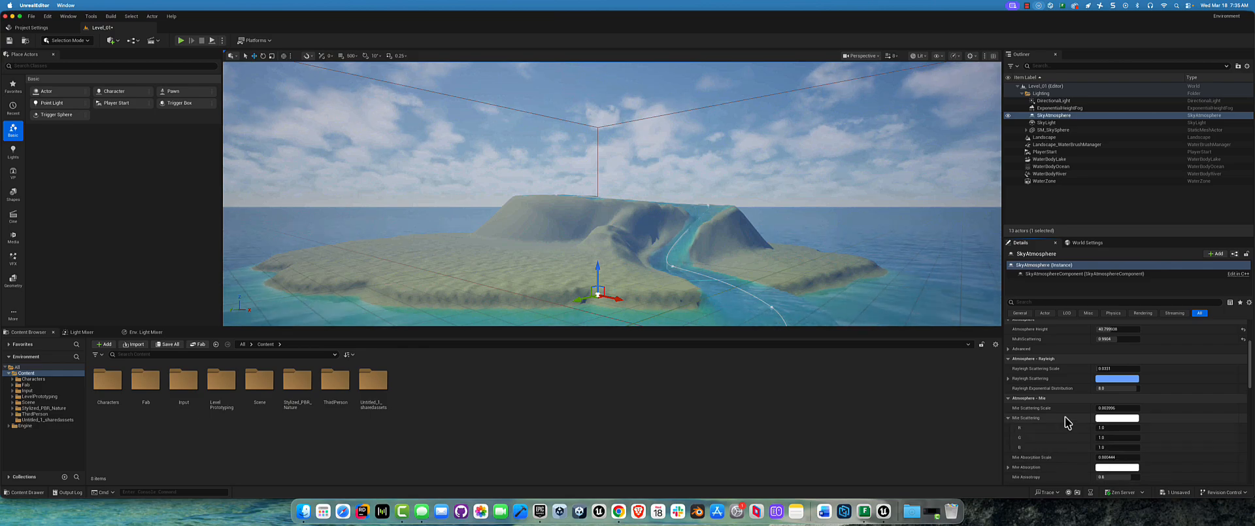
scroll(1065, 417, "down", 5)
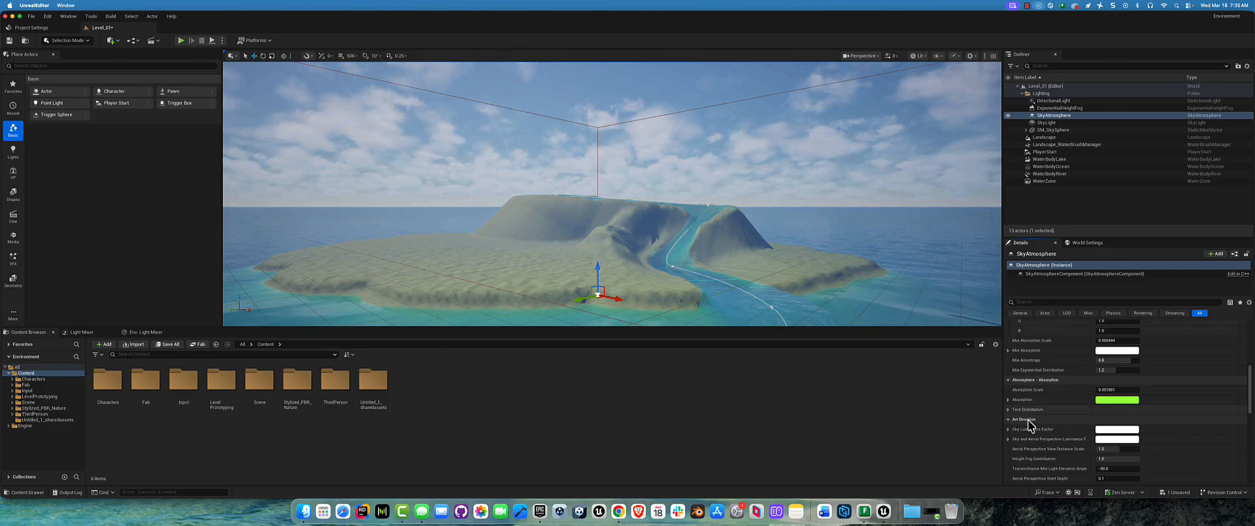
scroll(1078, 436, "down", 1)
scroll(1076, 431, "down", 1)
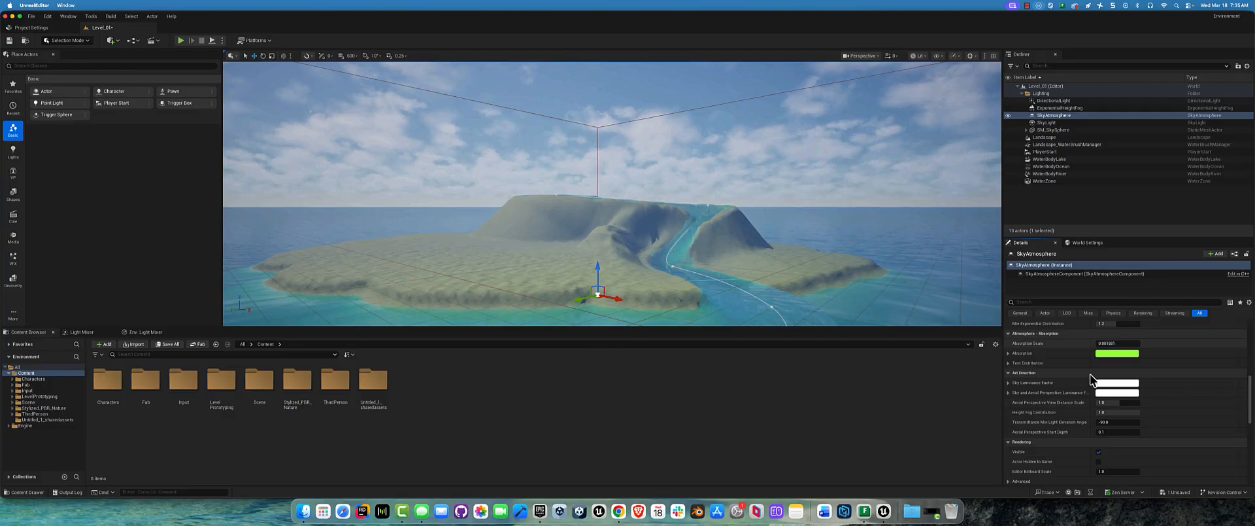
scroll(1089, 386, "down", 9)
scroll(1111, 396, "up", 12)
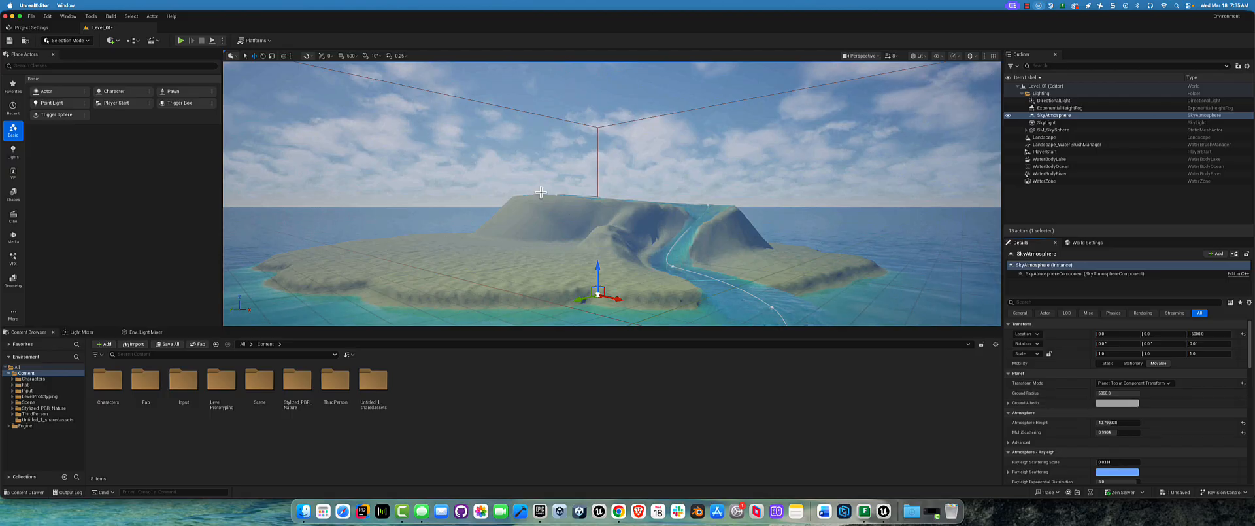
Step: Try a Ground Radius of 1 for the sky atmosphere, raise it again, and expand the Ground Albedo channels
mouse_move(1104, 392)
left_mouse_down()
mouse_move(1124, 393)
mouse_move(1105, 393)
left_mouse_up()
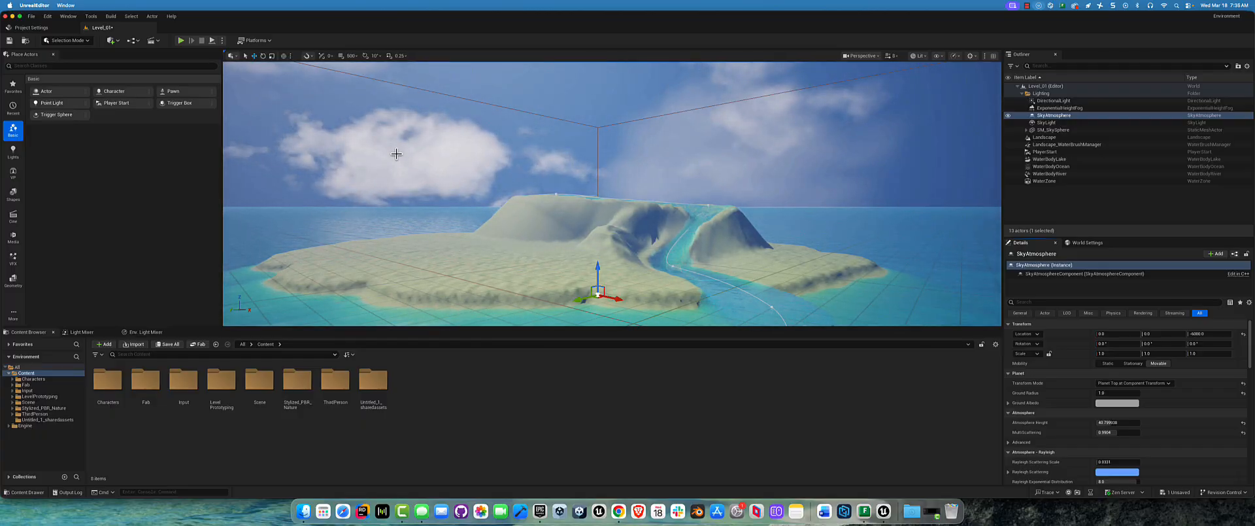
left_click_drag(1104, 392, 1110, 393)
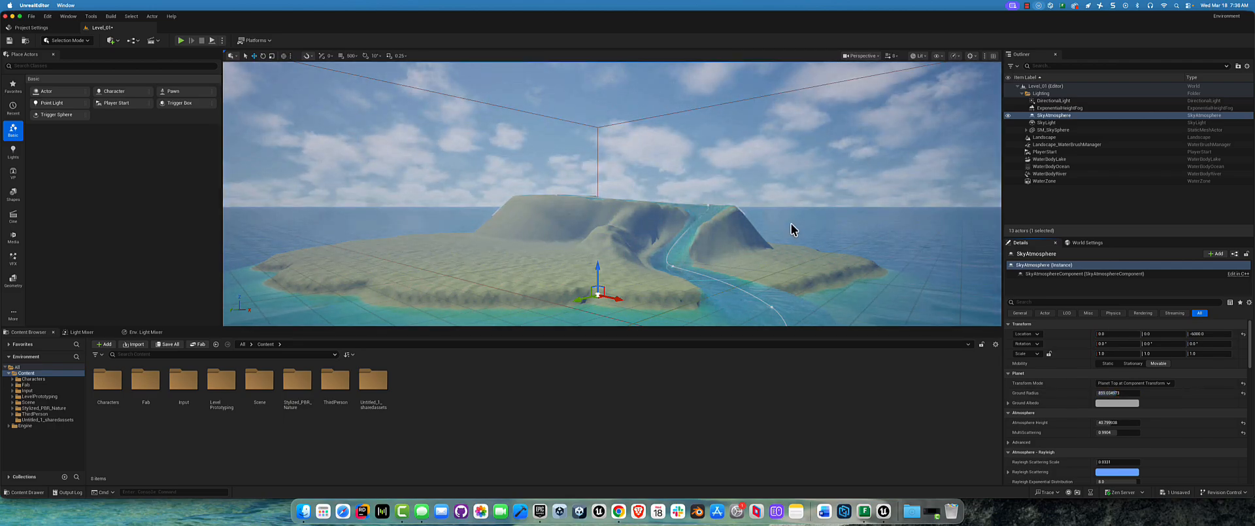
left_click(1009, 403)
left_click_drag(714, 202, 707, 210, "alt")
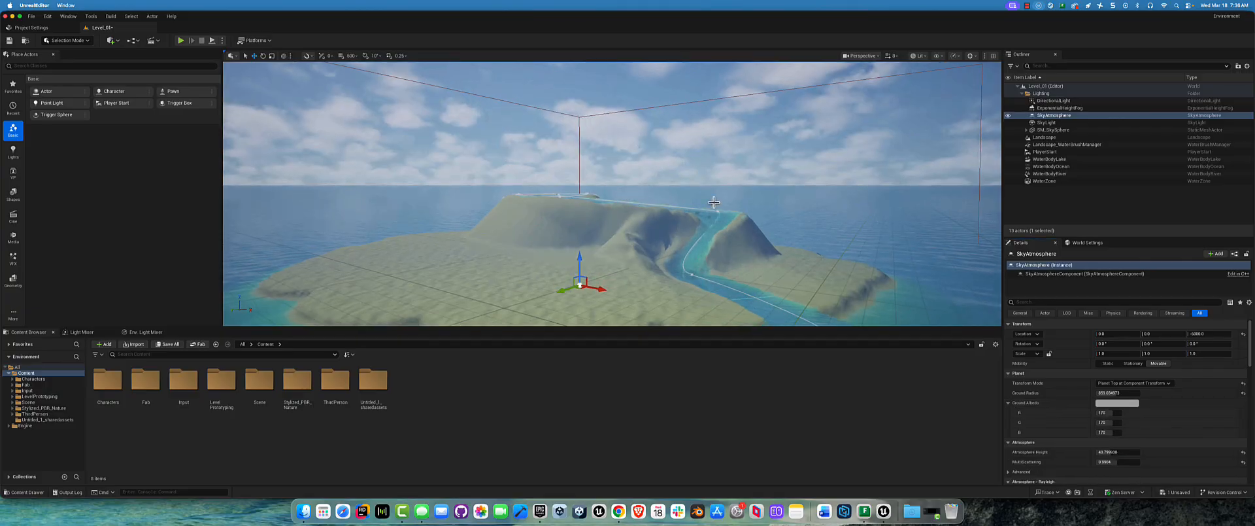
Step: Try a saturated purple Ground Albedo color for the sky atmosphere, undo it, and look over the island
left_click(1117, 403)
left_click(1022, 338)
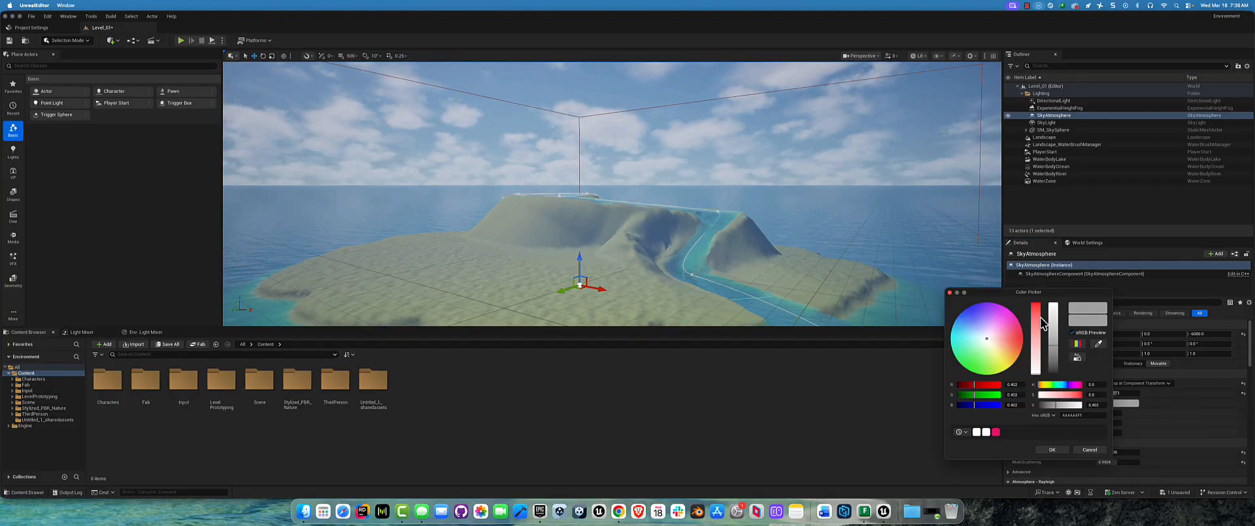
left_click(1001, 312)
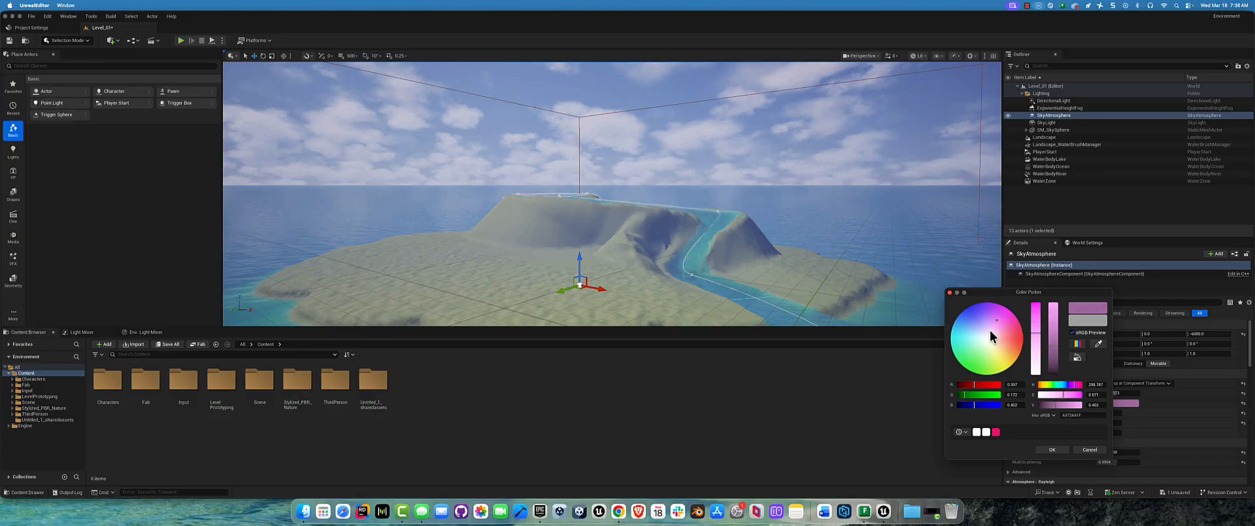
left_click_drag(1001, 313, 1004, 305)
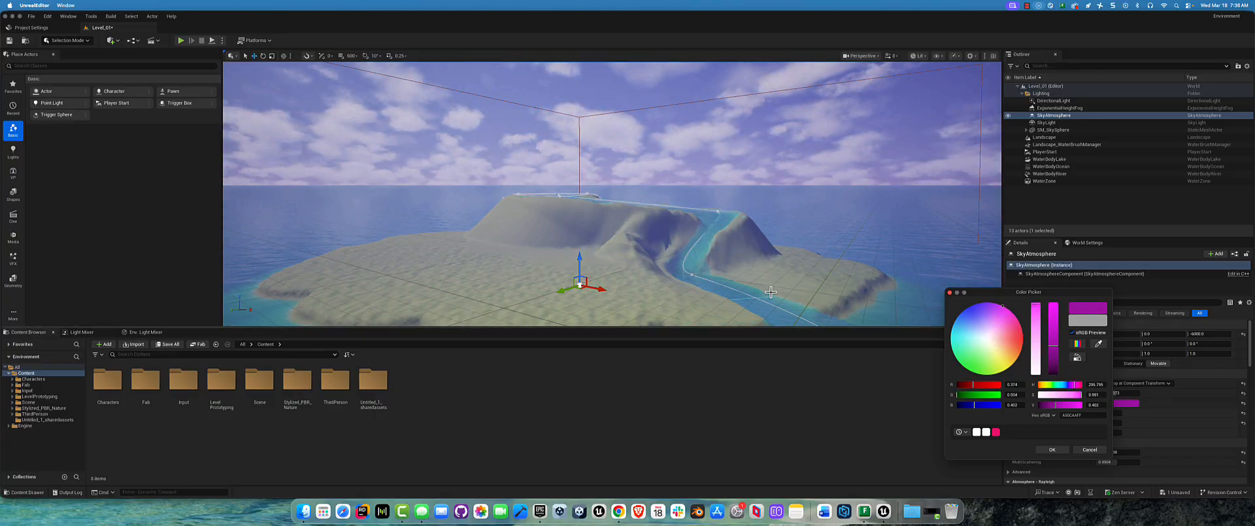
left_click(793, 176)
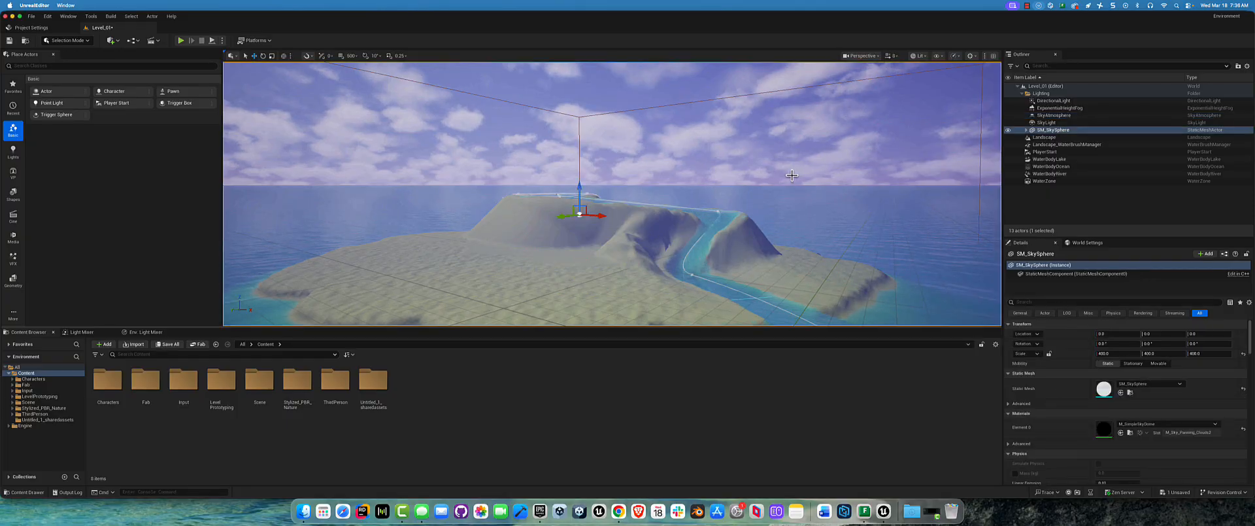
key("super+z")
key("f")
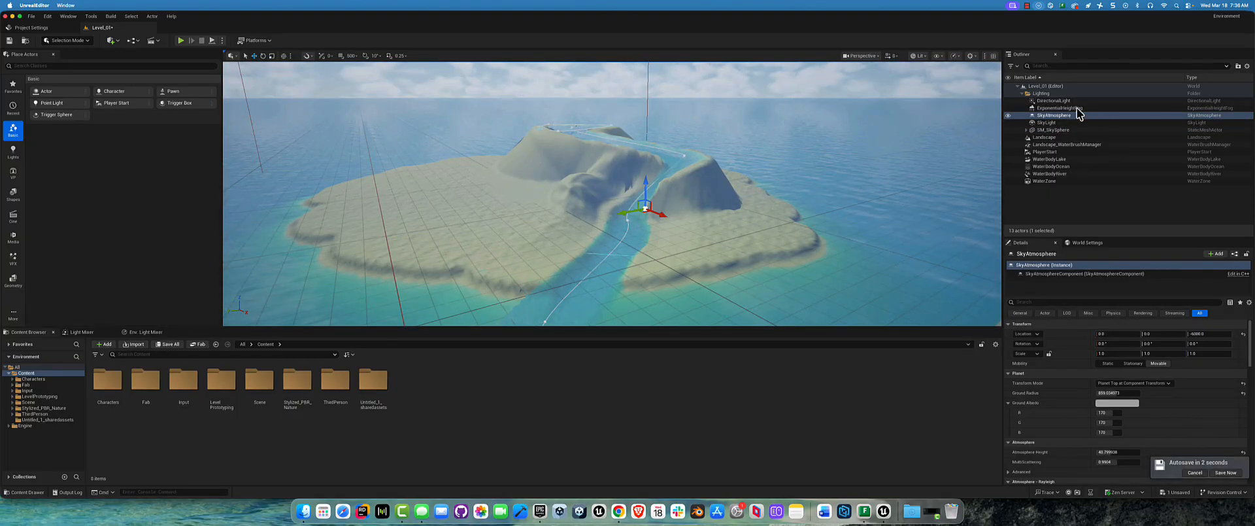
Step: Filter the ExponentialHeightFog's properties by "vol", enable Volumetric Fog, and change its Albedo to white
left_click(1037, 108)
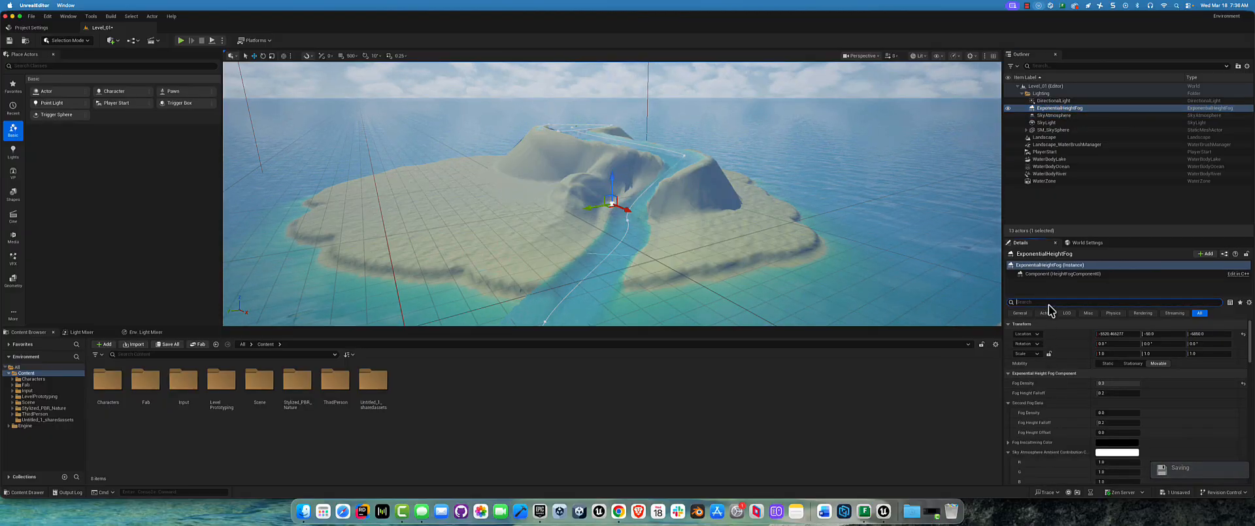
type("vol")
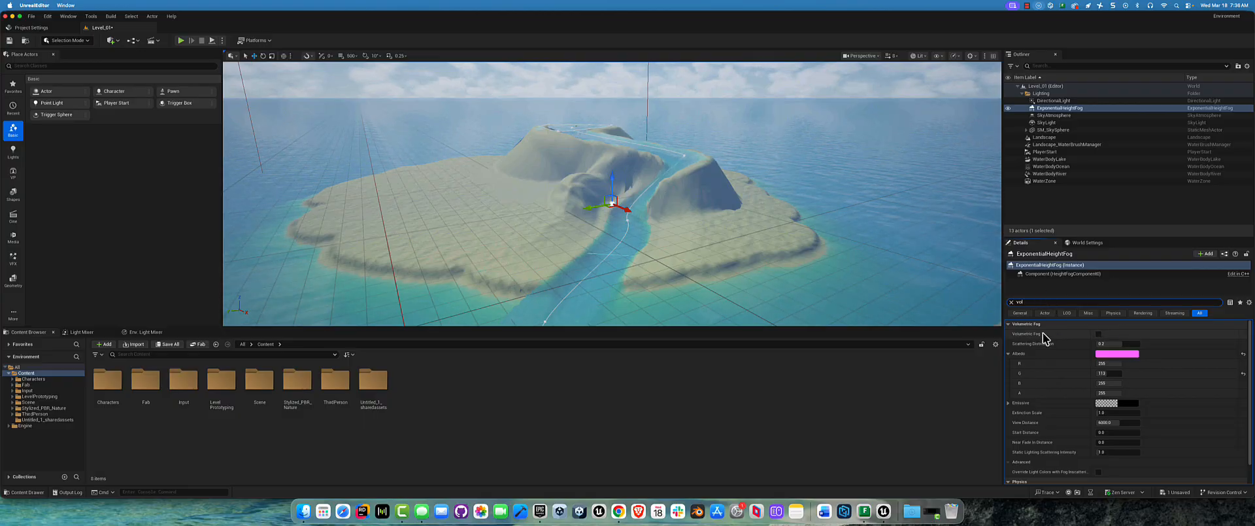
left_click(1099, 334)
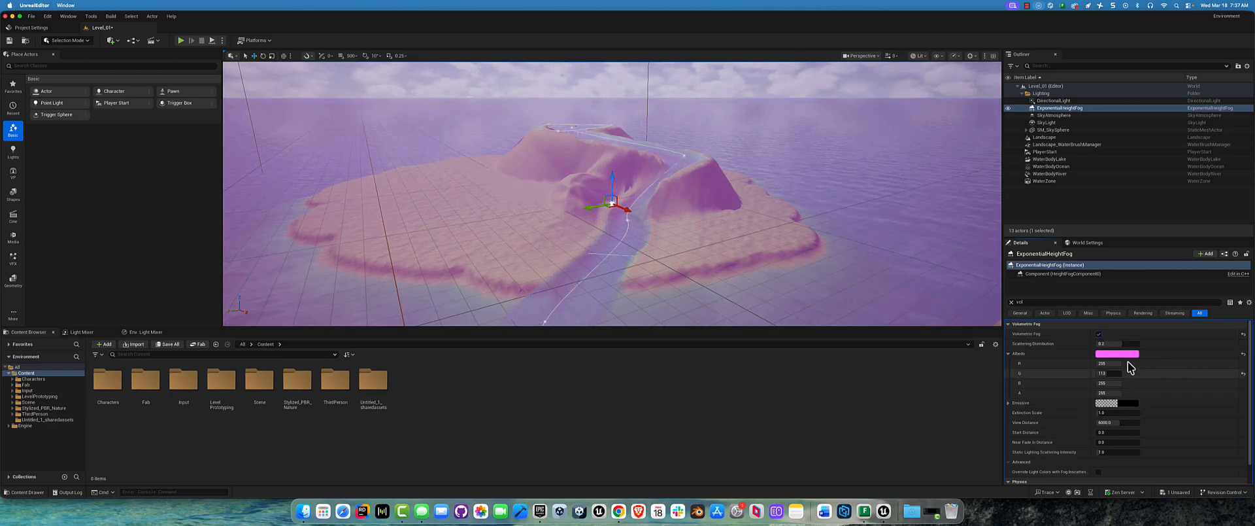
left_click(1115, 355)
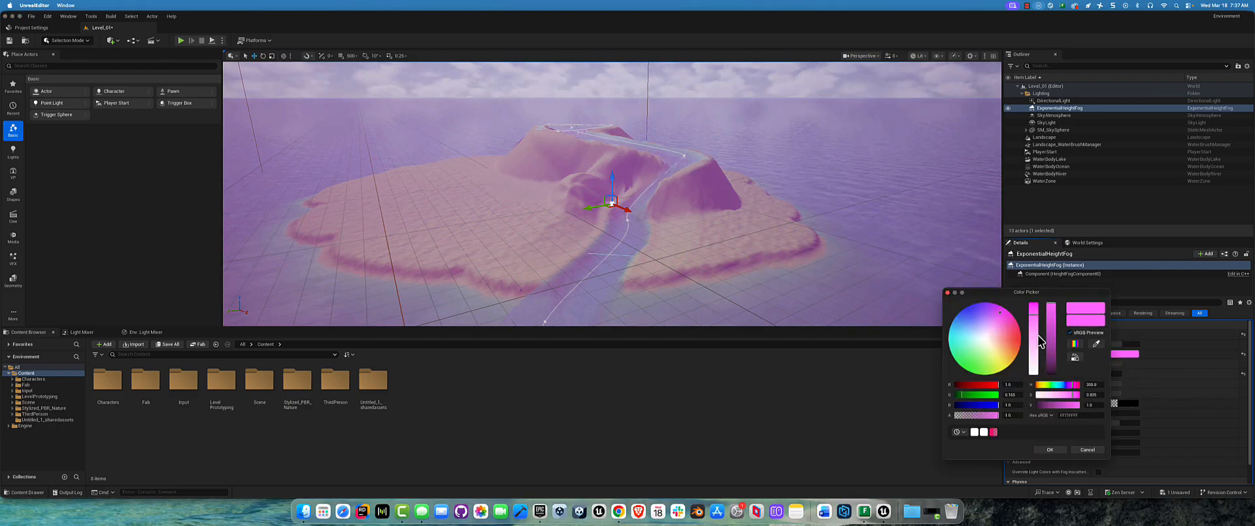
left_click_drag(1035, 339, 1036, 385)
key("Return")
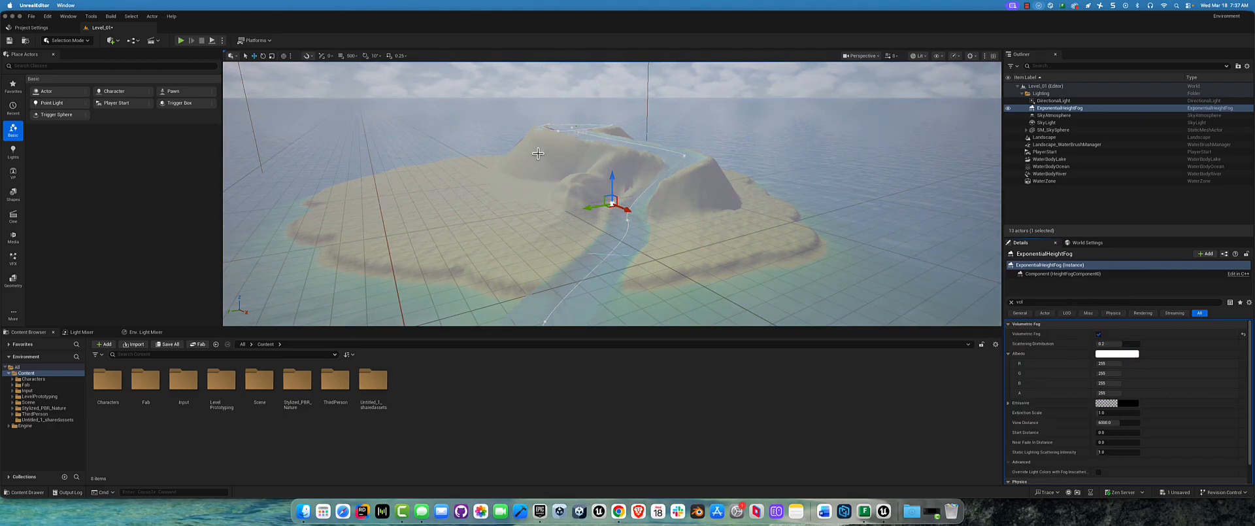
Step: Inspect the landscape's filtered properties, reselect the ExponentialHeightFog, and view the volumetric fog over the island toward the horizon
left_click(819, 241)
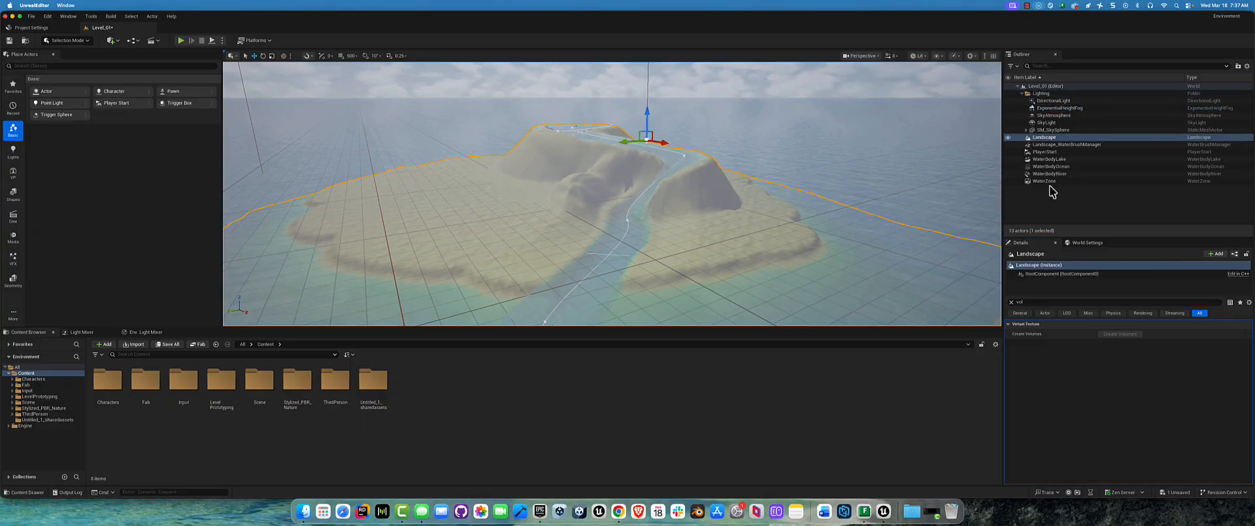
left_click(1041, 264)
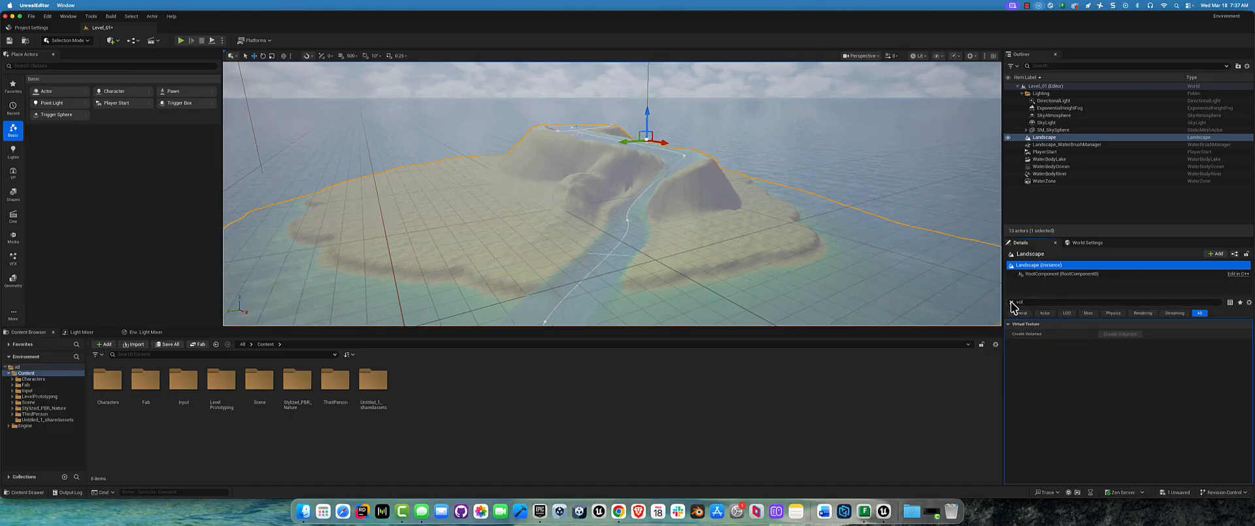
left_click(1059, 107)
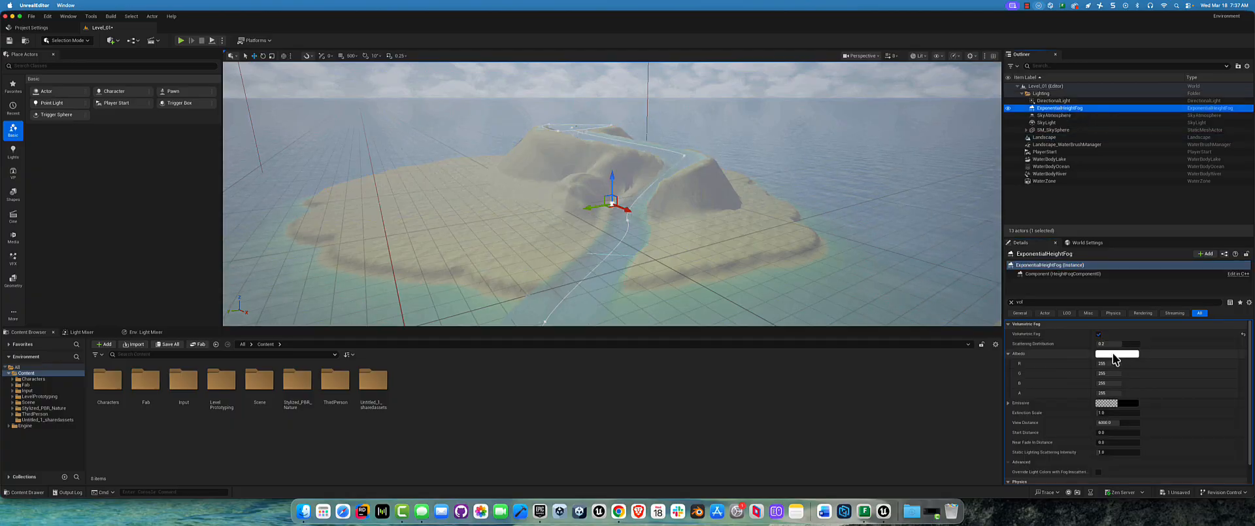
right_click_drag(577, 160, 579, 154)
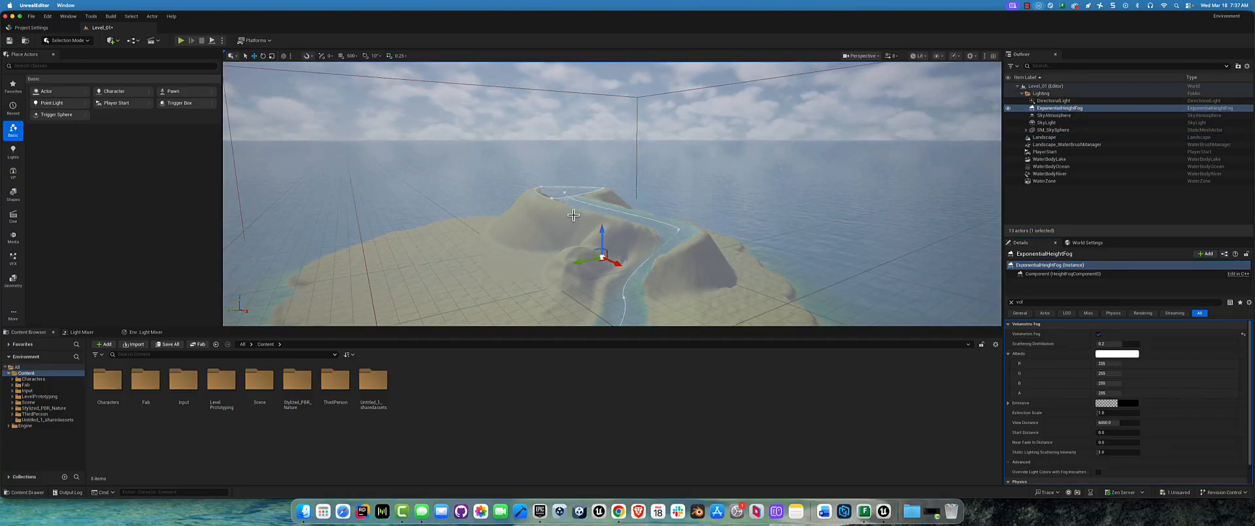
Step: Rotate the sun's direction to change the shadows over the island, and reselect the ExponentialHeightFog
middle_click_drag(573, 214, 572, 217)
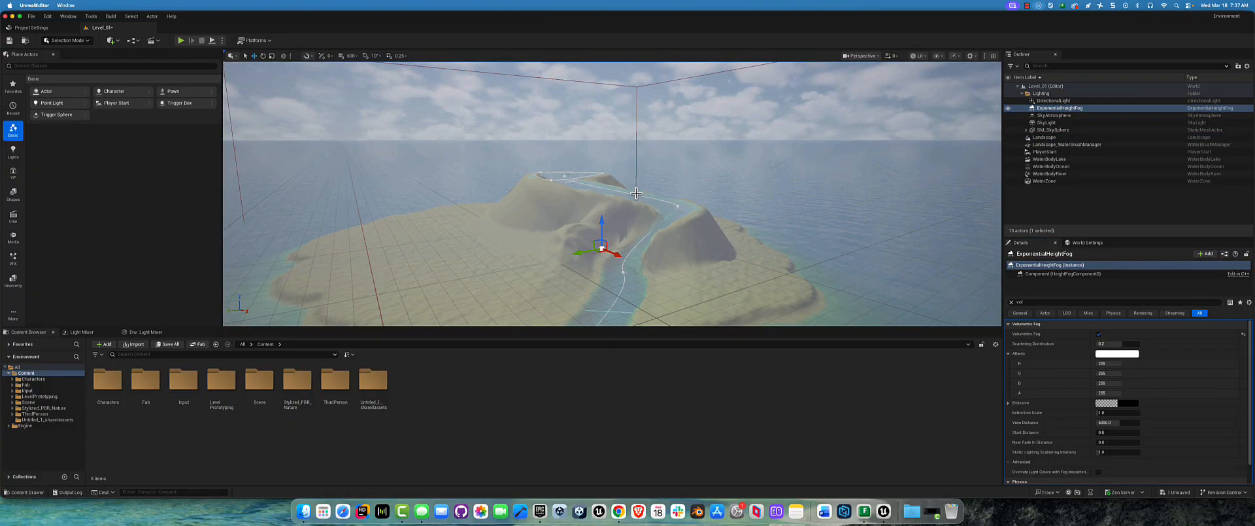
key("ctrl+l")
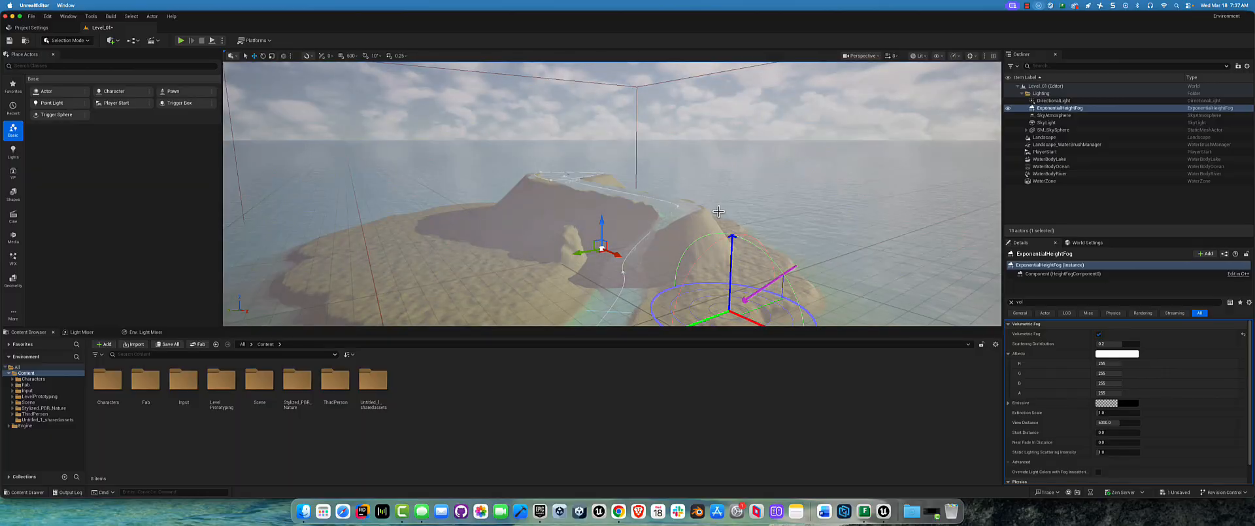
left_click(695, 197)
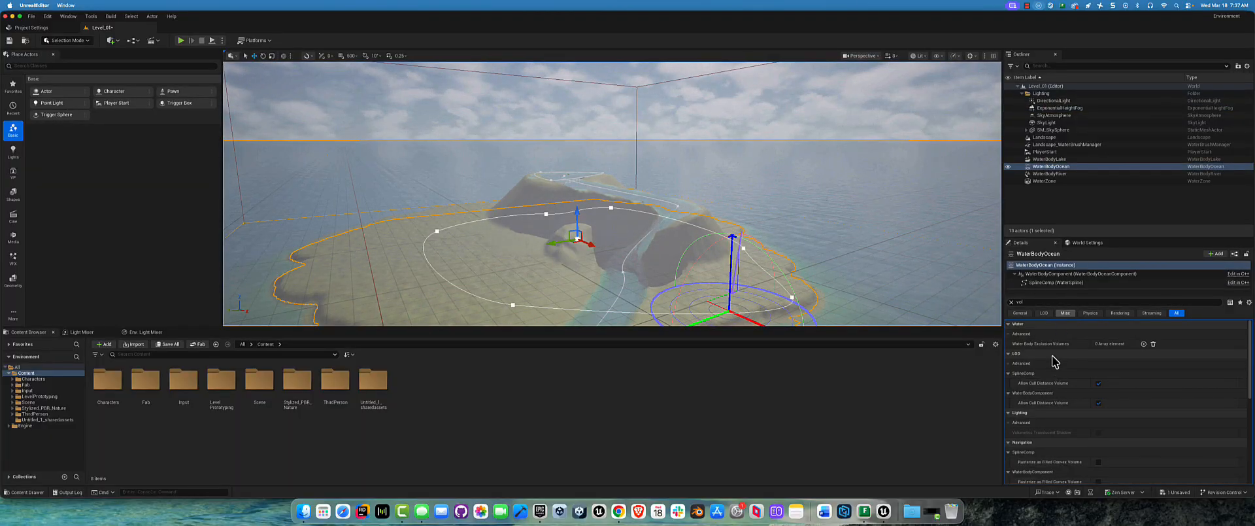
left_click(1062, 108)
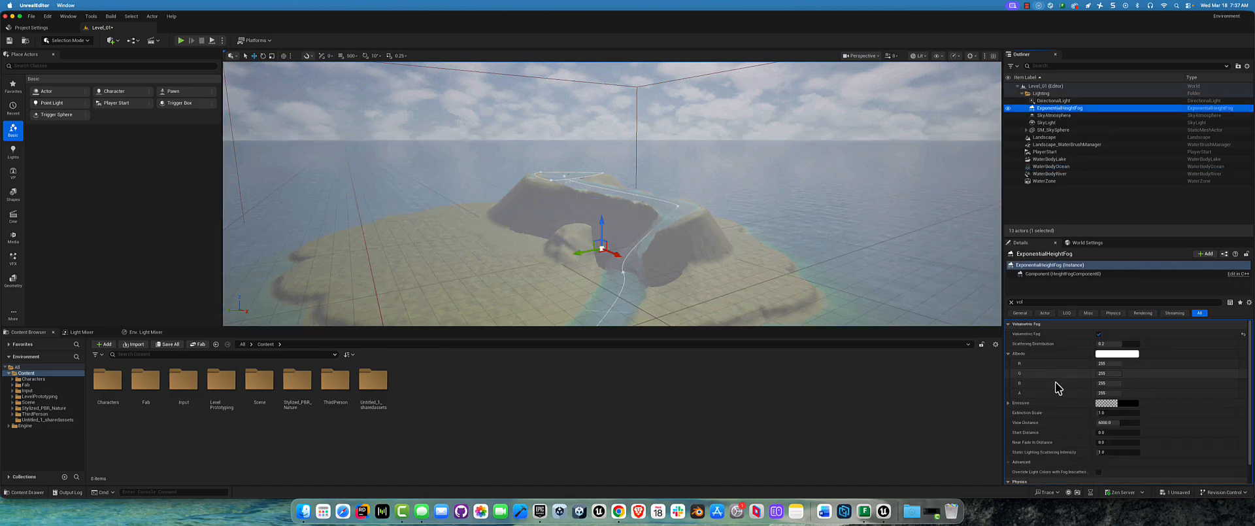
Step: Try different volumetric fog Scattering Distribution values, checking the island from a lower angle, and settle on about -0.2
left_click(1110, 343)
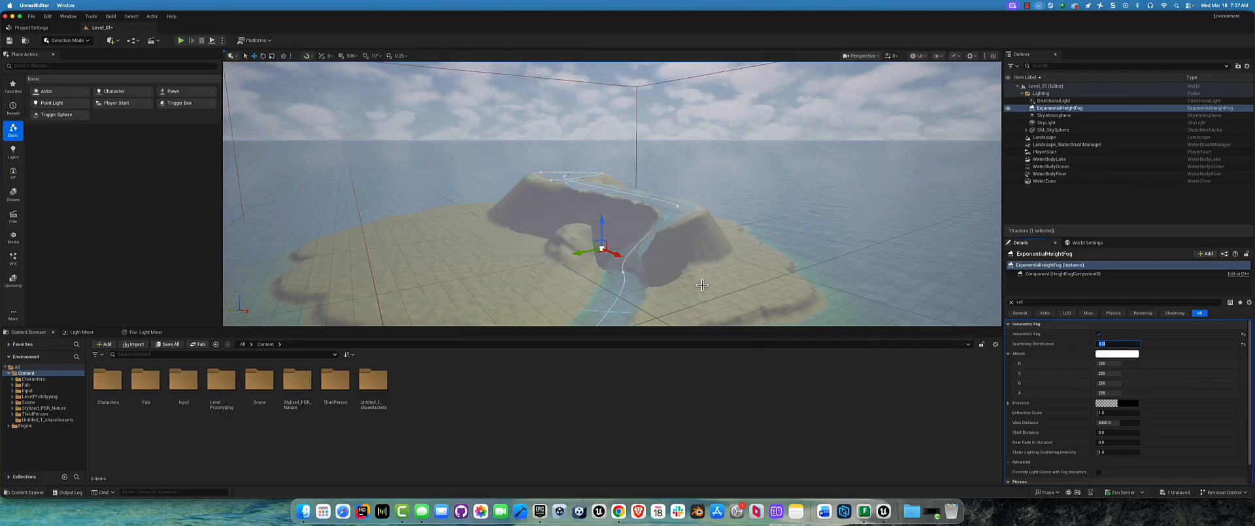
left_click_drag(665, 194, 664, 168, "alt")
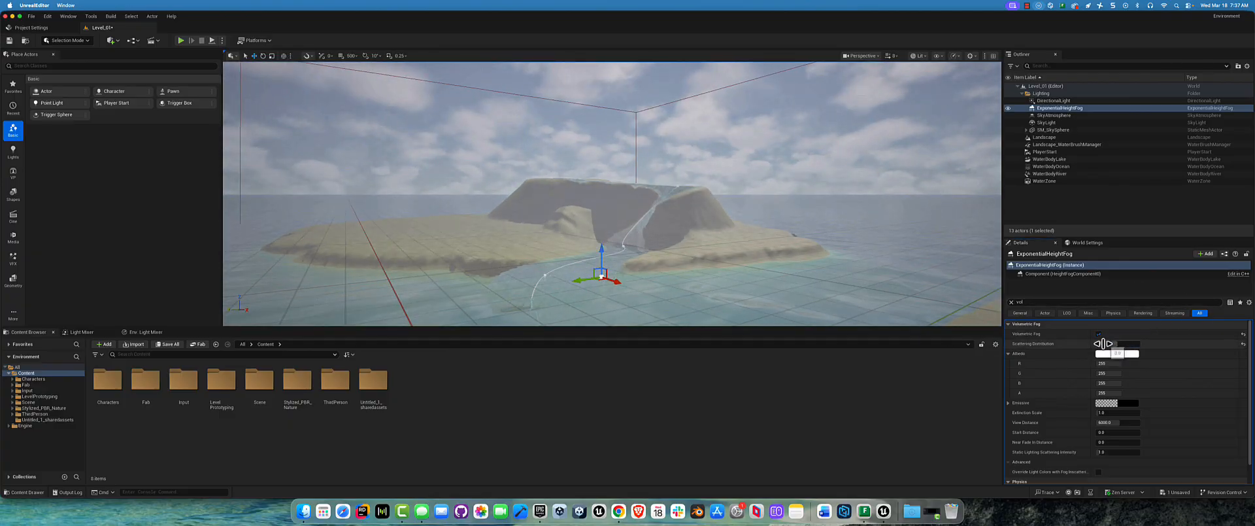
left_click(1104, 343)
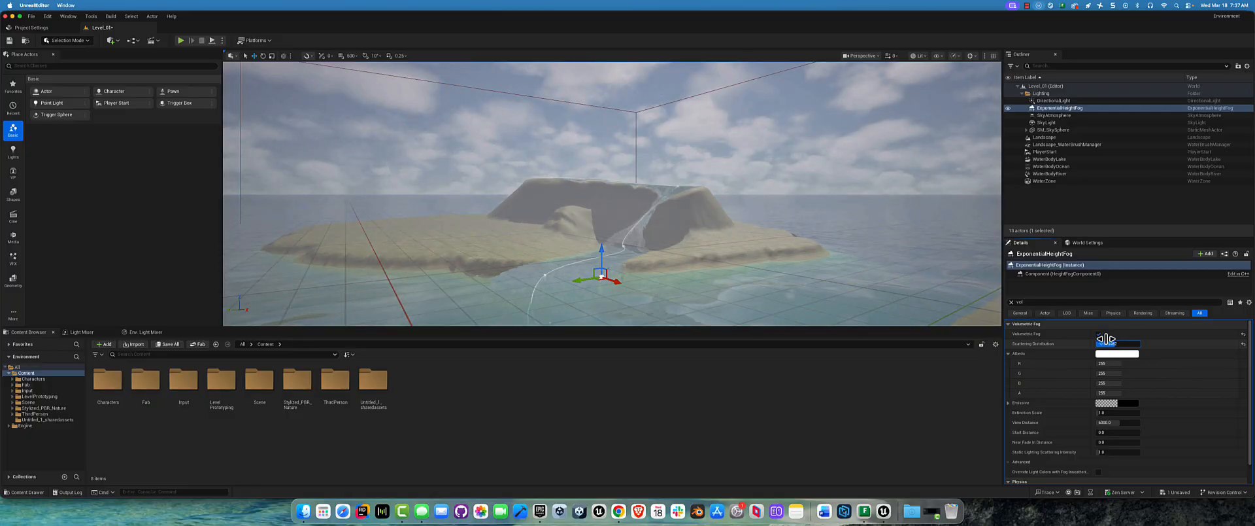
left_click_drag(1106, 340, 1122, 340)
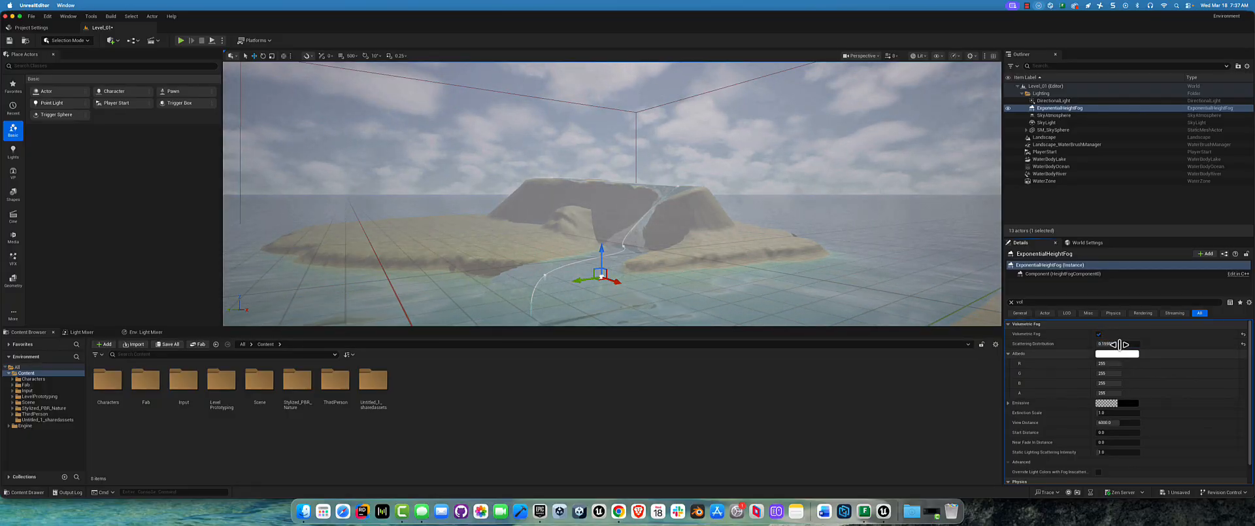
mouse_move(1121, 344)
left_mouse_down()
mouse_move(1137, 344)
mouse_move(1123, 345)
left_mouse_up()
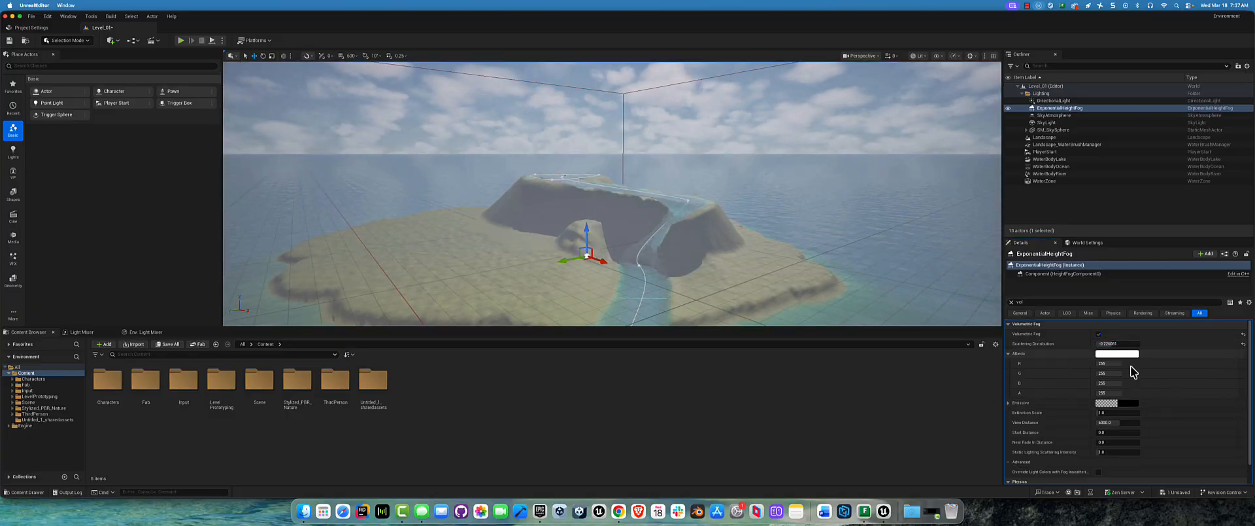
Step: Clear the property filter, look through all of the ExponentialHeightFog's settings, and filter them by "fog"
left_click(1011, 302)
scroll(1127, 393, "down", 10)
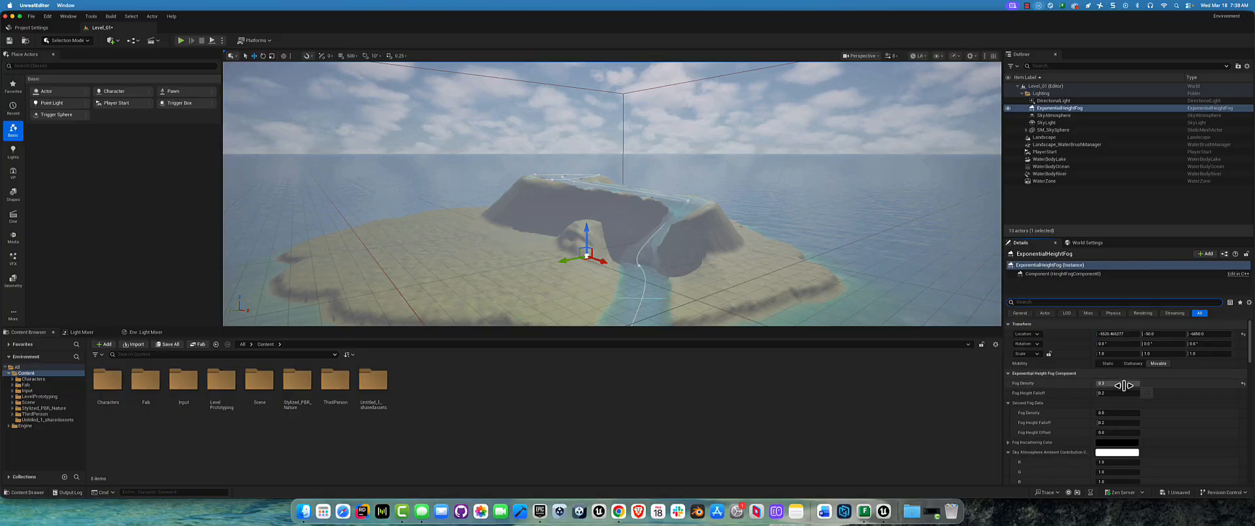
scroll(1131, 400, "down", 4)
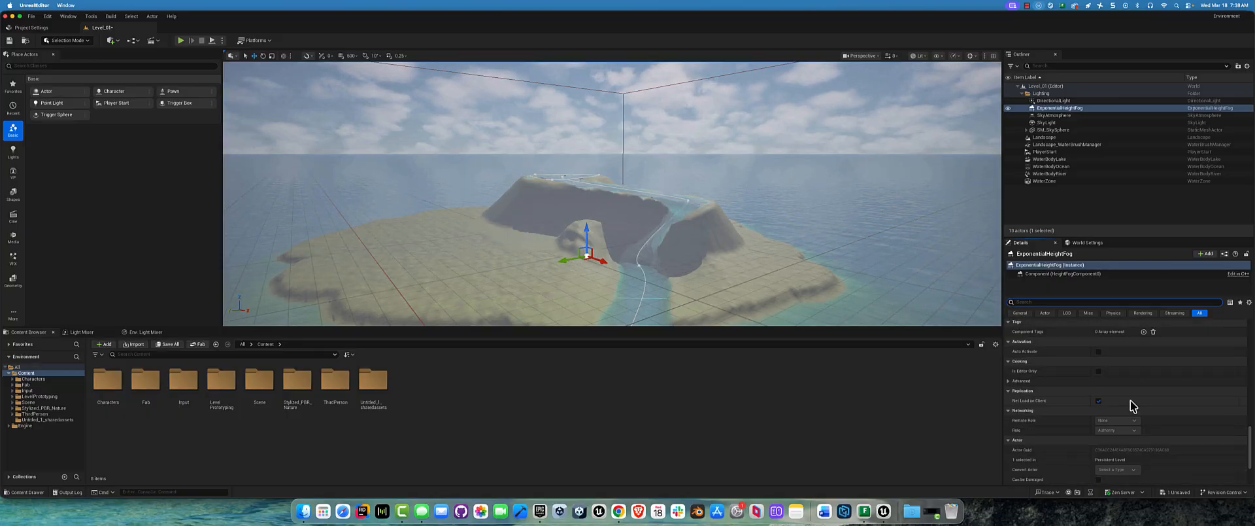
left_click_drag(670, 217, 670, 221, "alt")
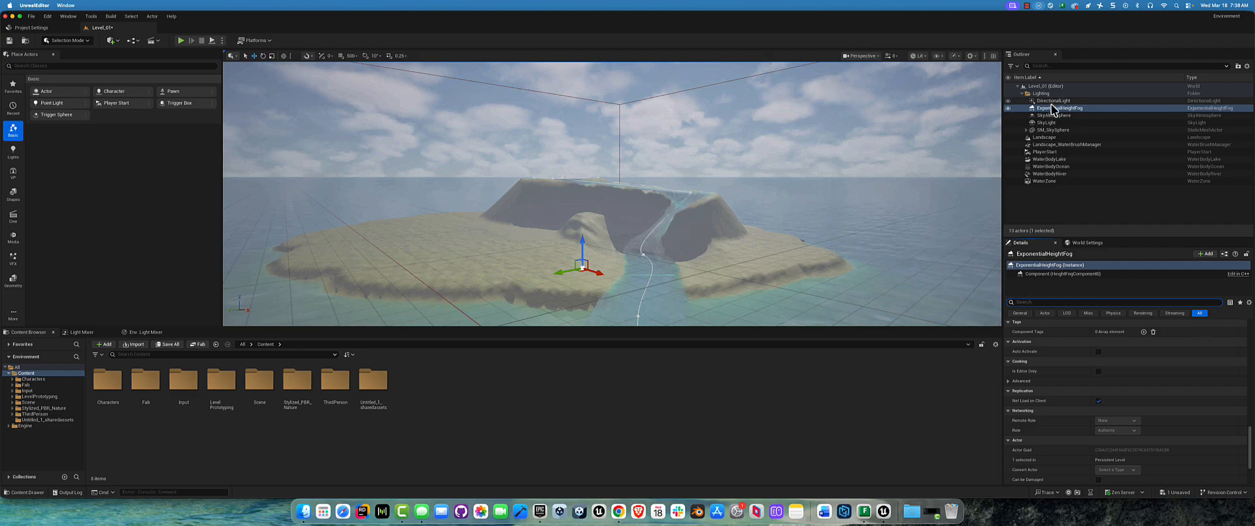
type("fog")
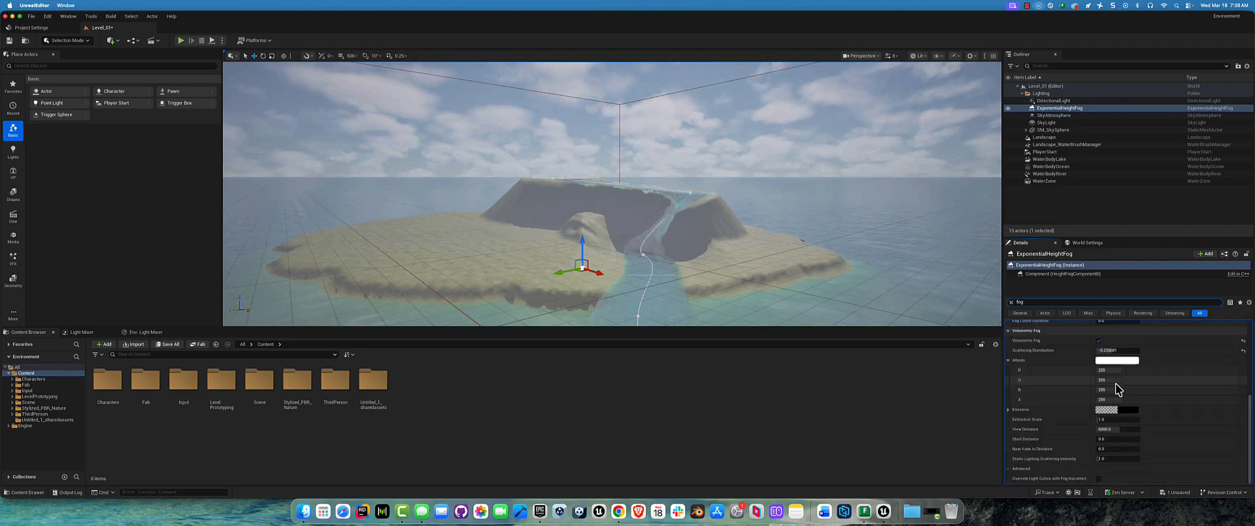
scroll(1066, 353, "up", 5)
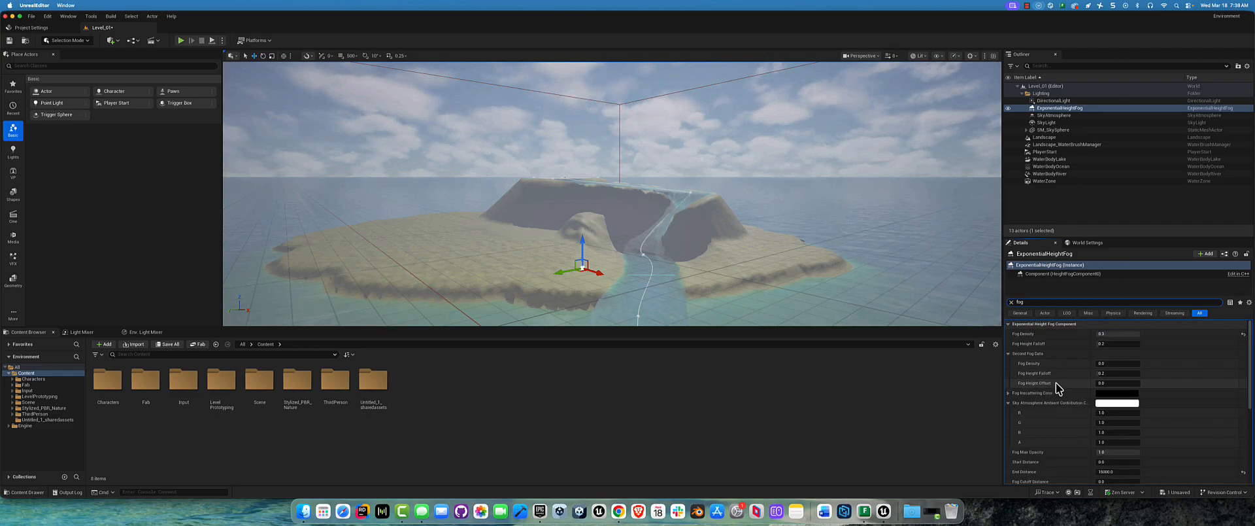
Step: Try Fog Density values including 1 and 0.2 for the height fog, and settle on 0.1
left_click_drag(1130, 332, 1104, 334)
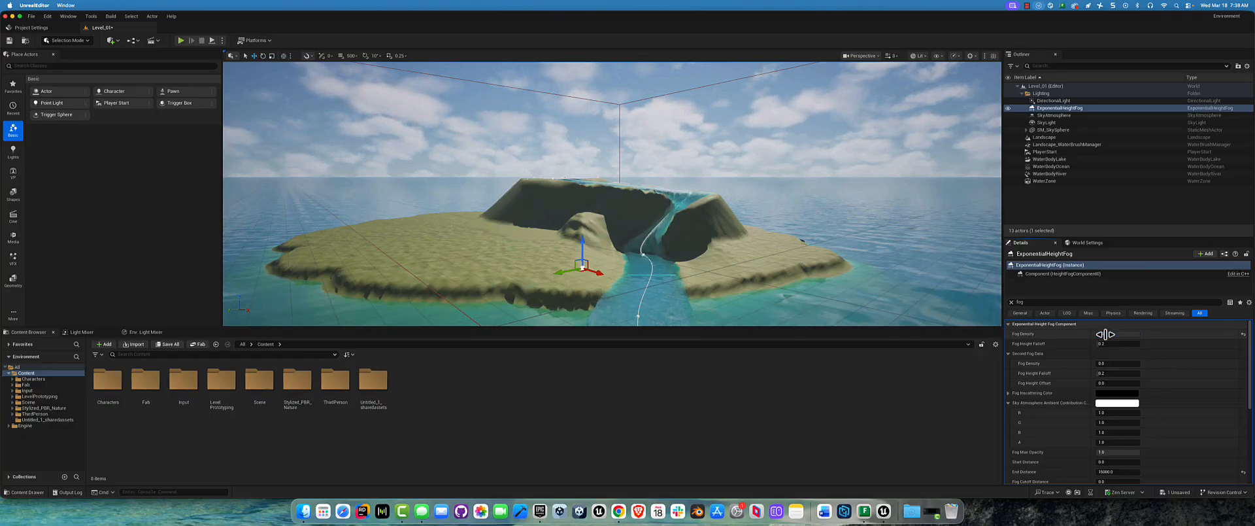
type("1")
key("Return")
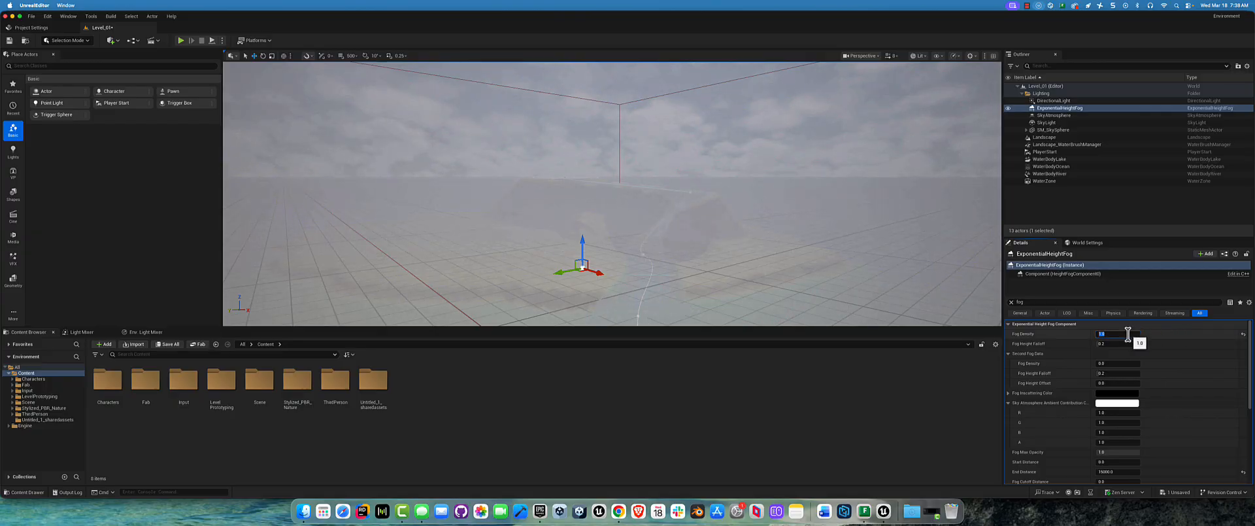
key("Return")
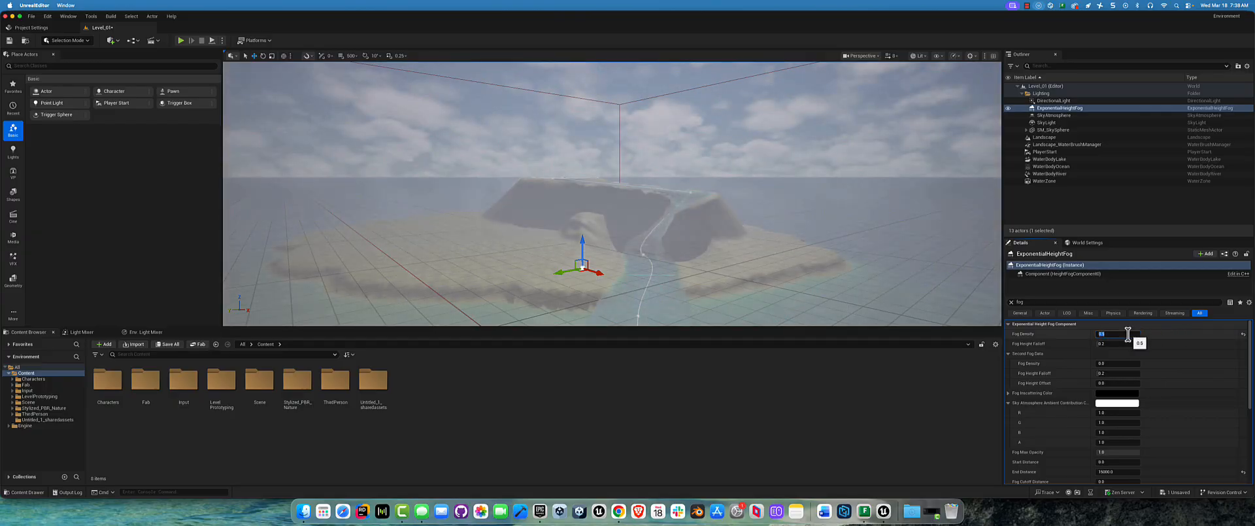
type(".2")
key("Return")
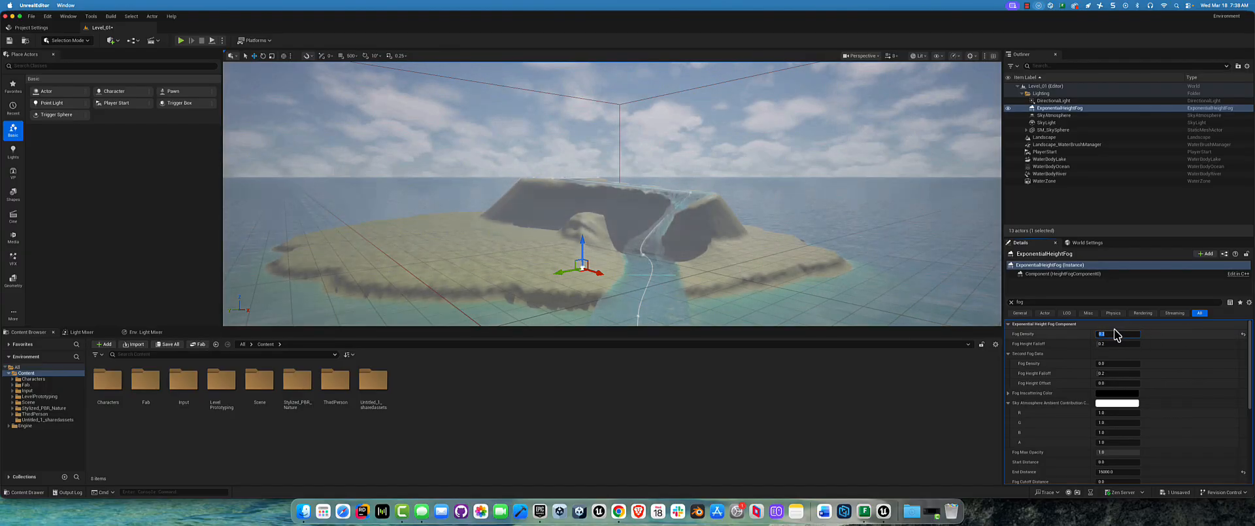
type(".1")
key("Return")
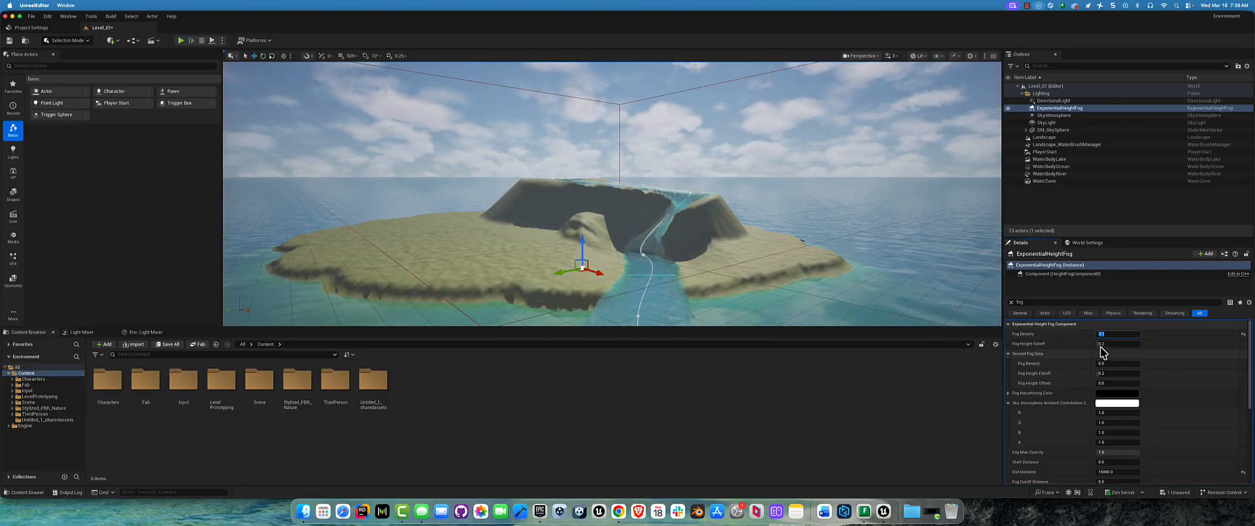
Step: Try different Fog Height Falloff values, ending at about 0.167, and briefly play-test the level
left_click_drag(1104, 342, 1102, 343)
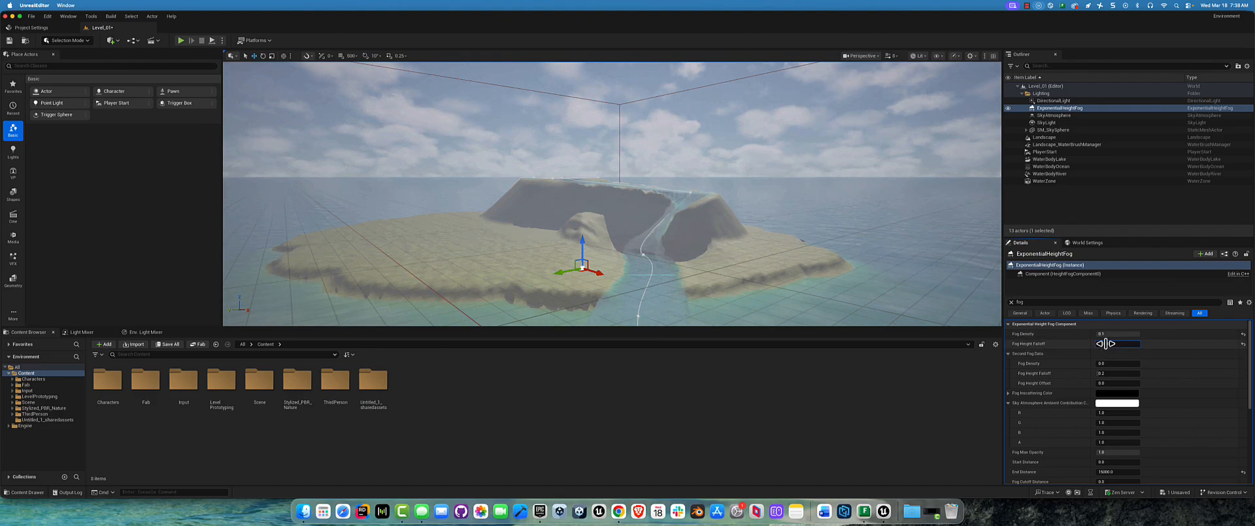
left_click_drag(1105, 344, 1104, 343)
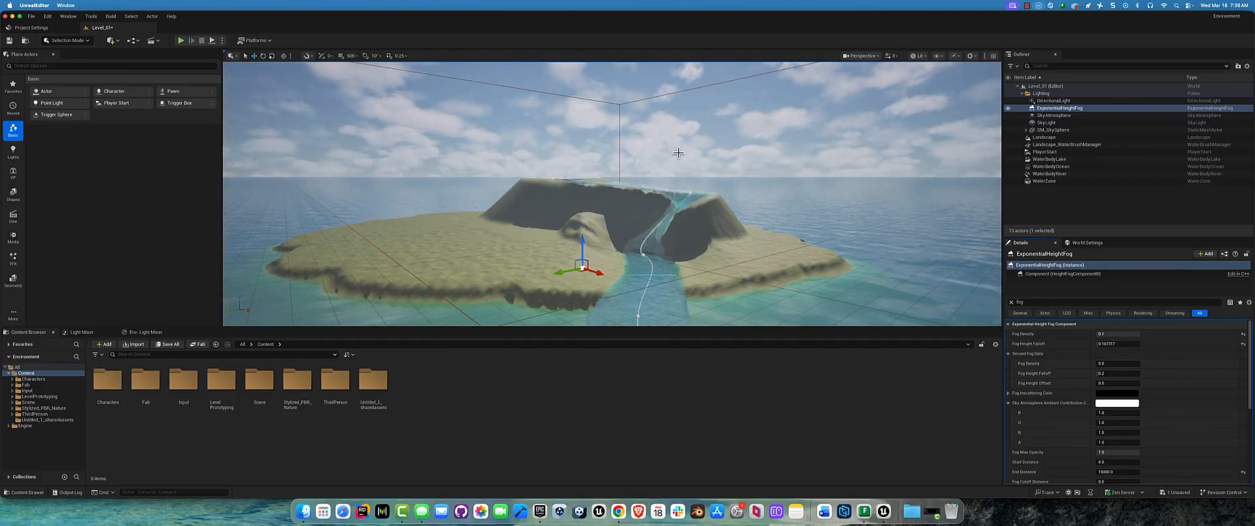
left_click(181, 41)
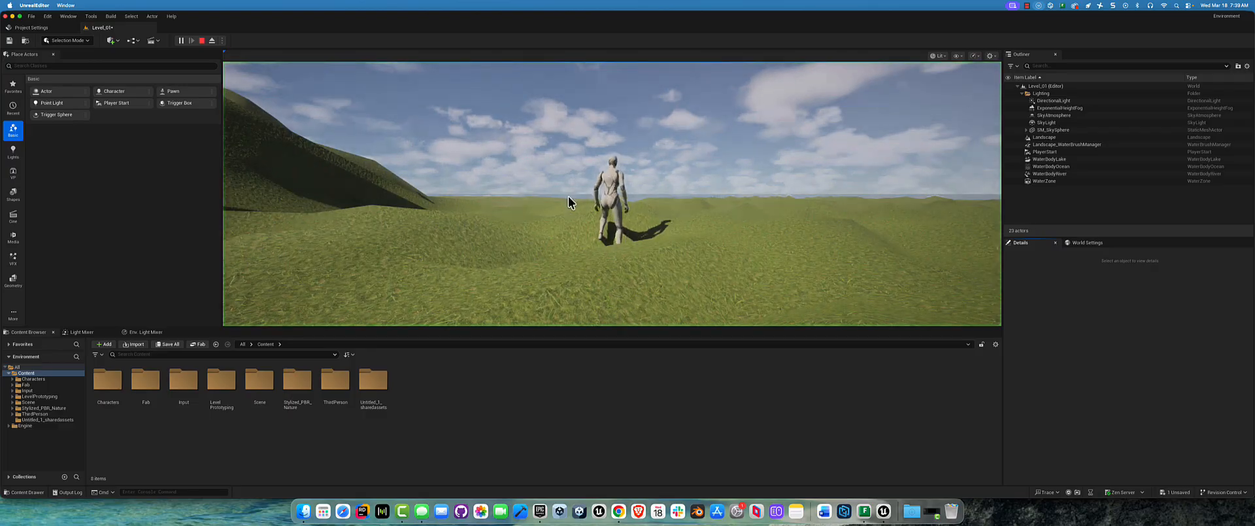
key("Escape")
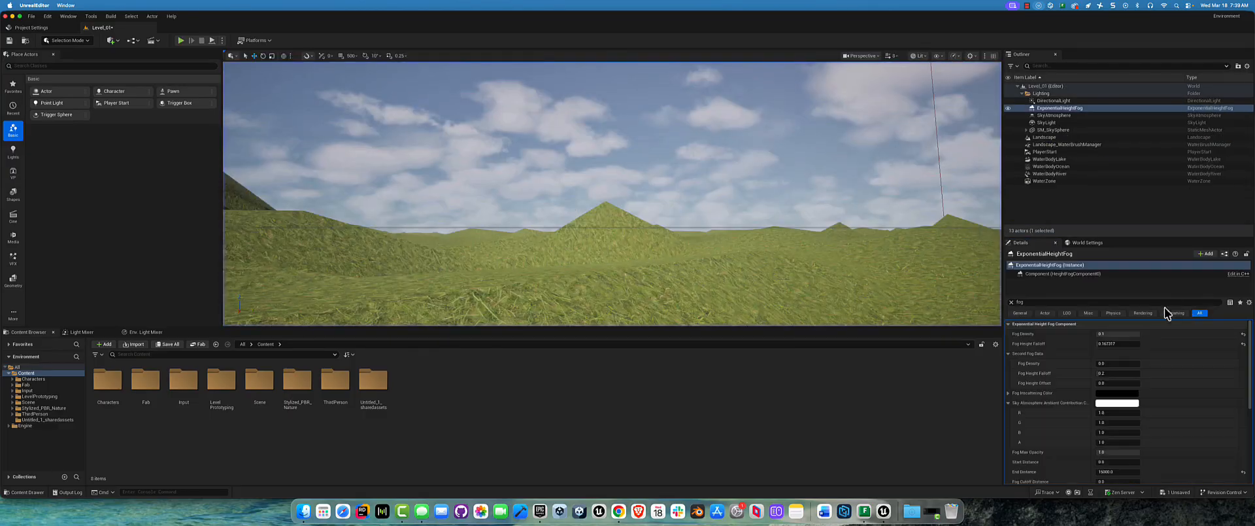
Step: Lower the Fog Height Falloff to 0.001 and check the fog over the island from above and near water level
left_click_drag(1112, 343, 1104, 343)
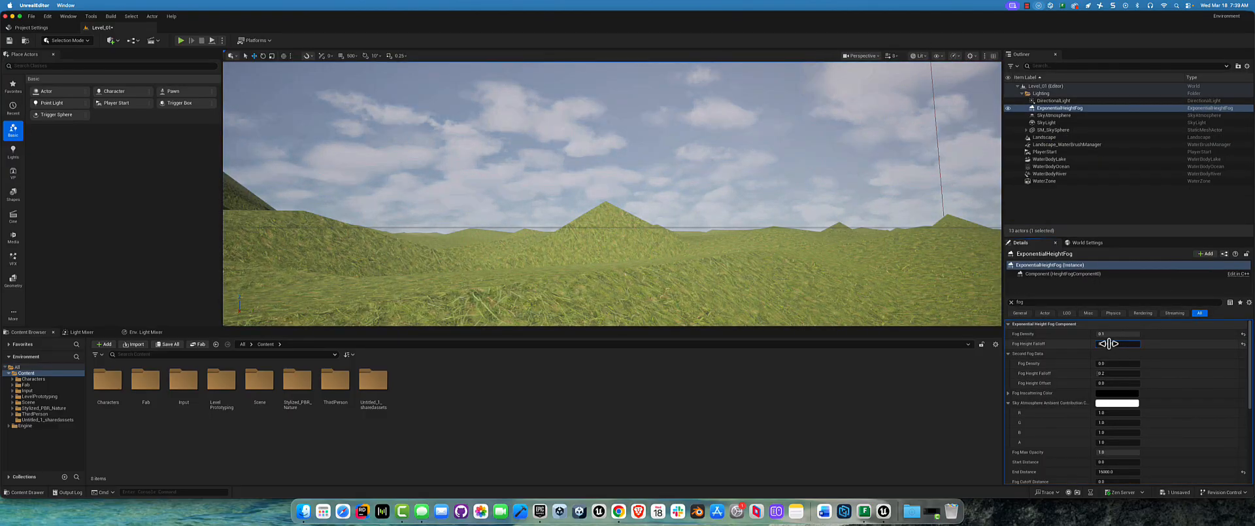
right_click_drag(706, 188, 724, 202)
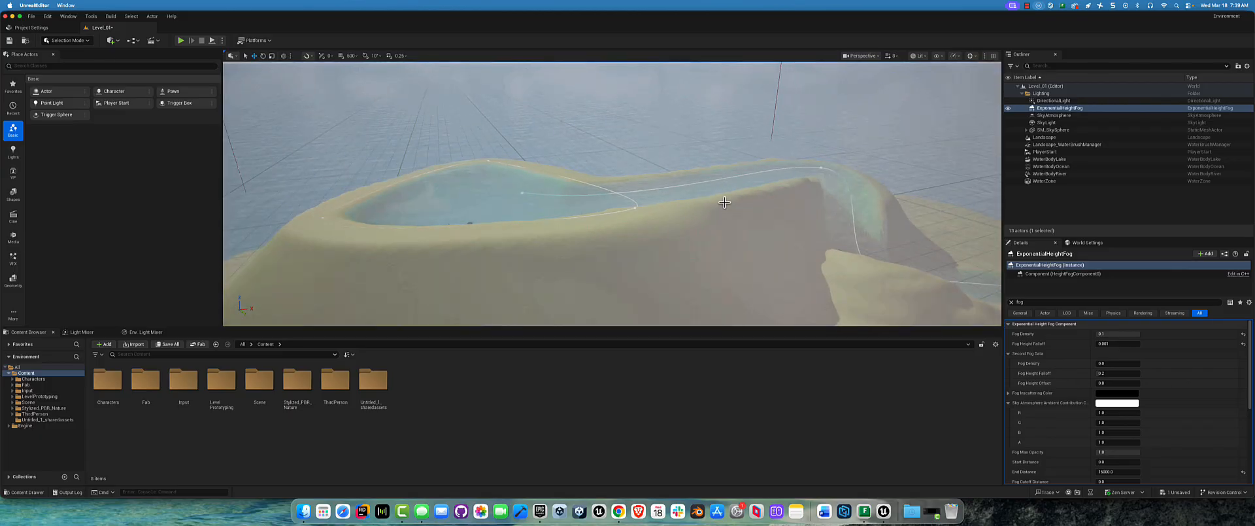
key("f")
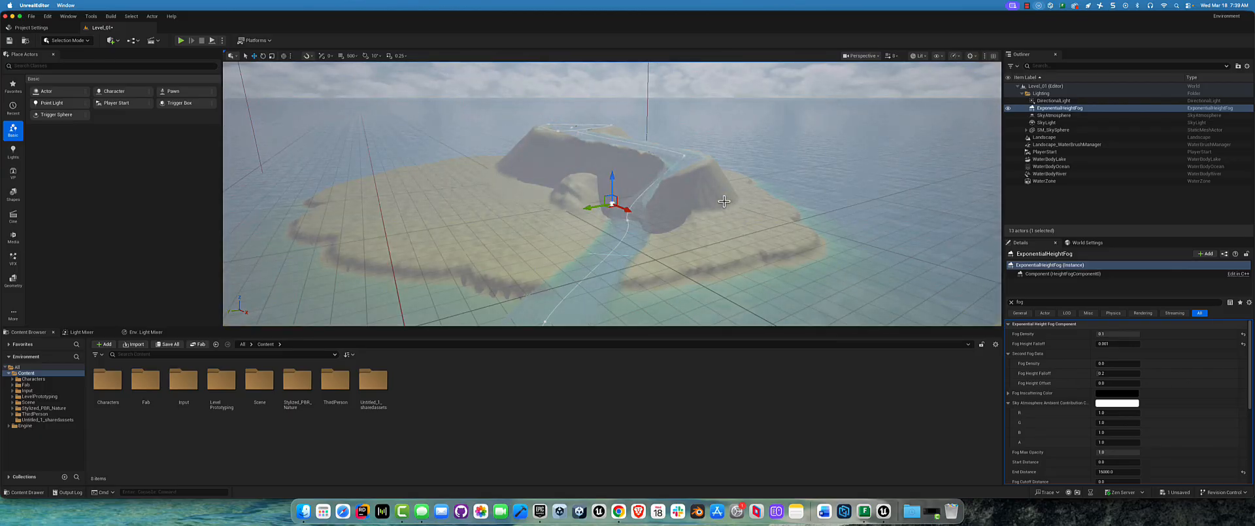
key("Escape")
right_click_drag(758, 183, 758, 157)
Step: Clear the property filter for the SkyAtmosphere and raise its Ground Radius to about 1010
left_click(1074, 109)
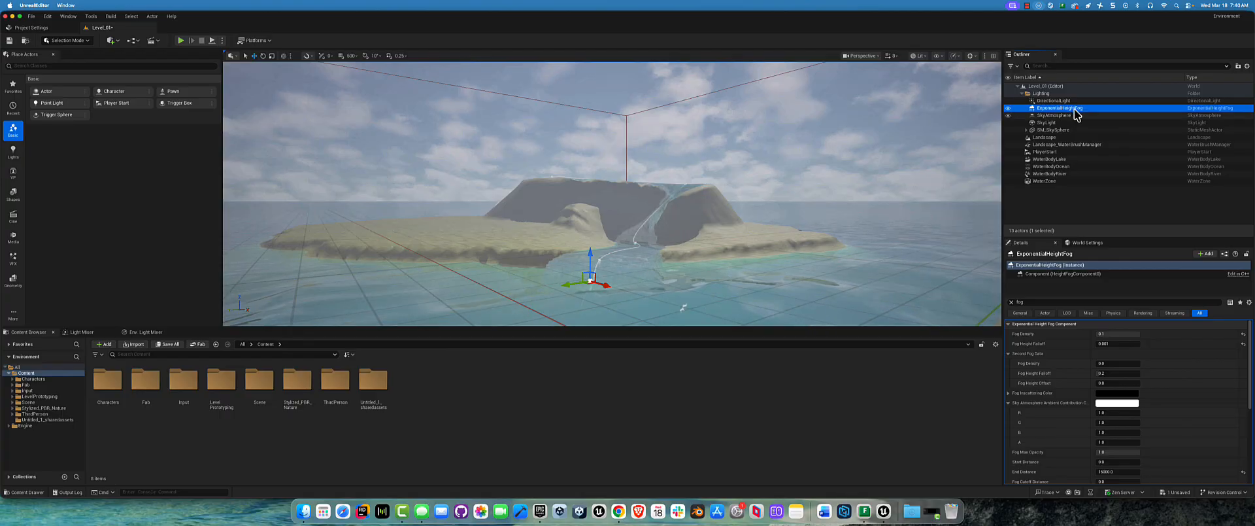
left_click(1063, 116)
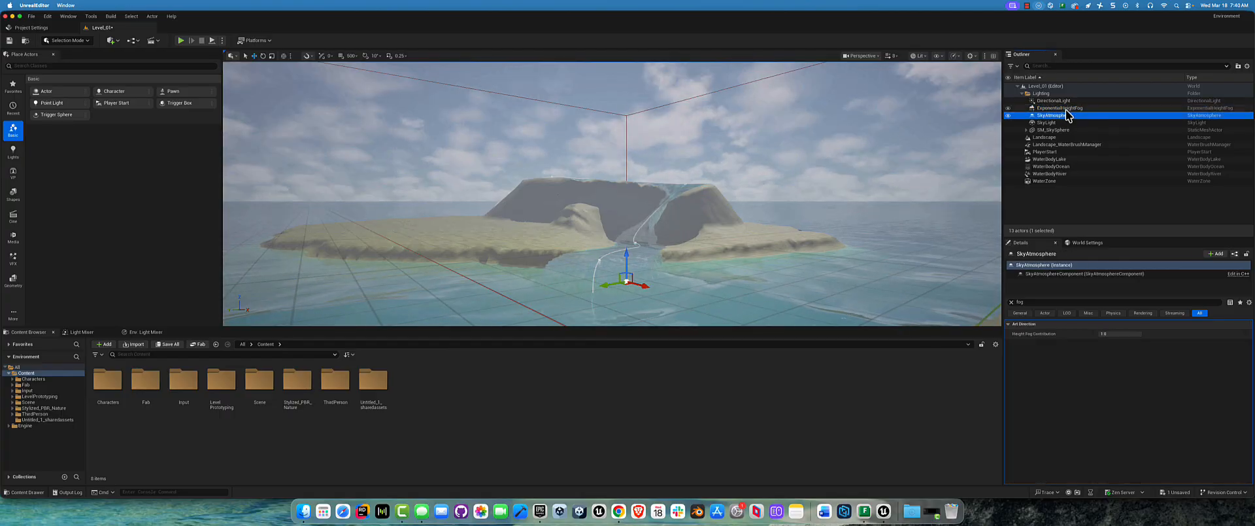
left_click(1010, 304)
left_click(1010, 302)
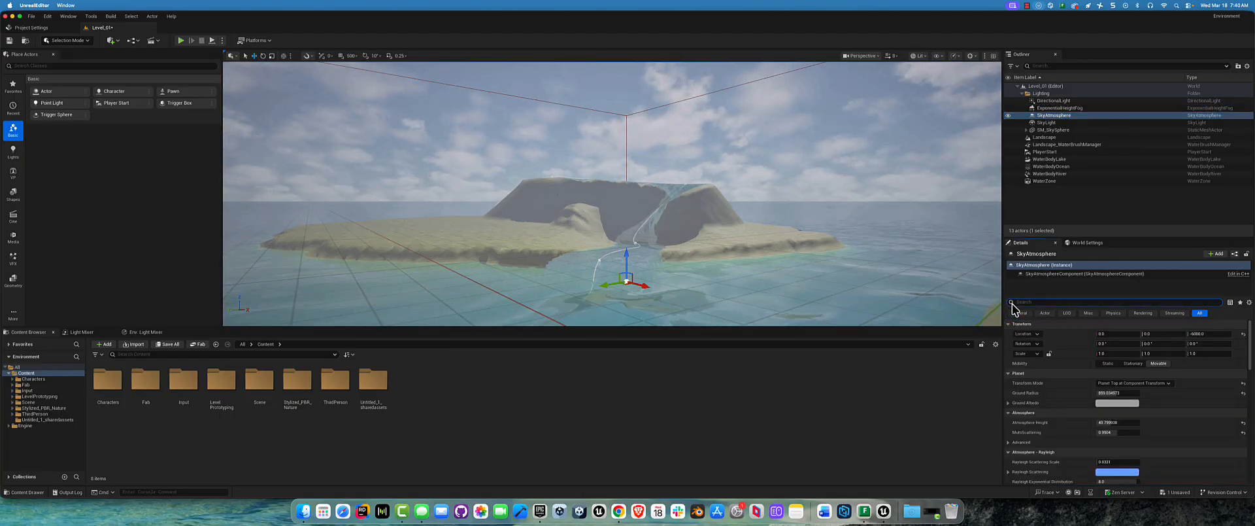
left_click(1113, 393)
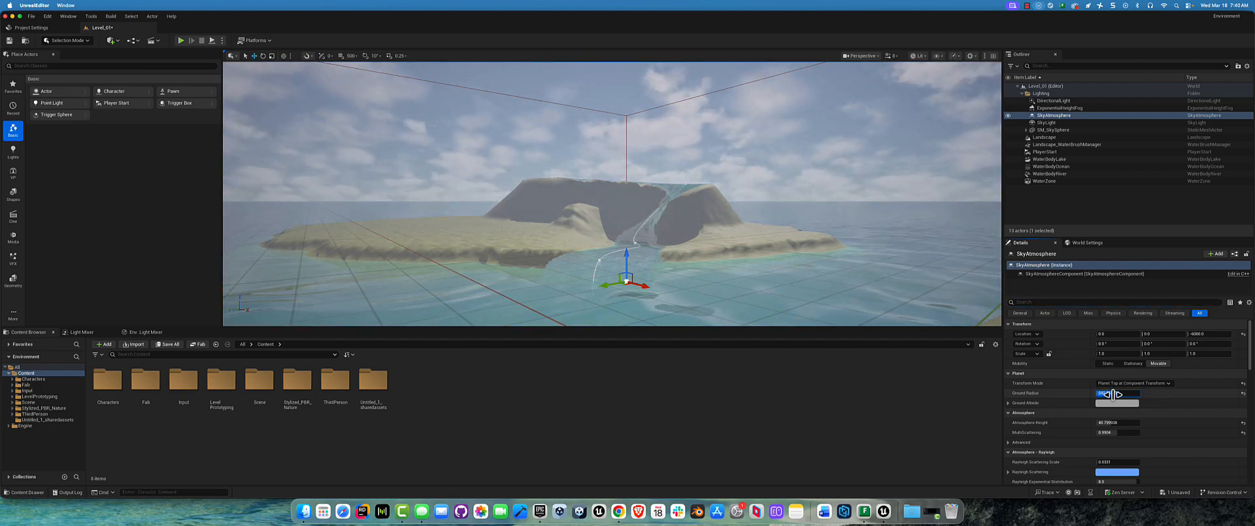
key("Return")
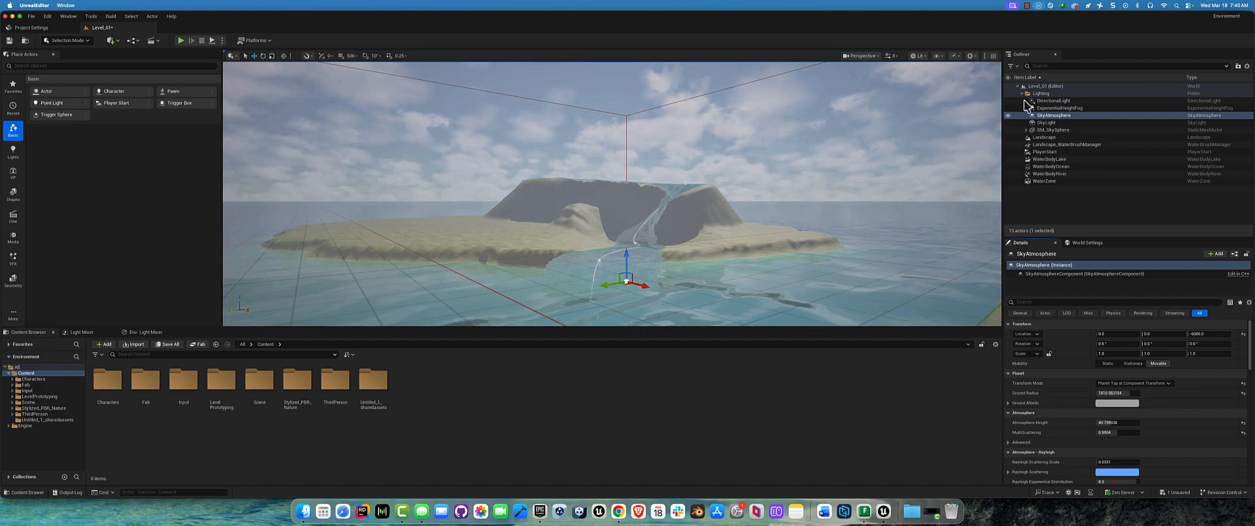
Step: Select the VolumetricCloud nested under SM_SkySphere and adjust its Layer Height to alter the cloud cover
left_click(1057, 130)
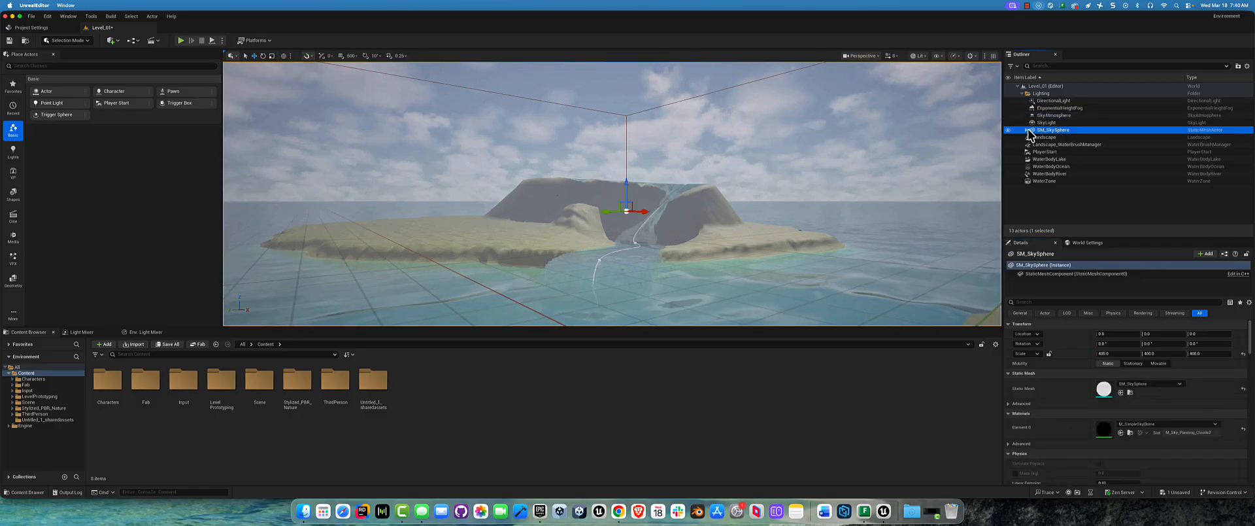
left_click(1026, 130)
left_click(1062, 138)
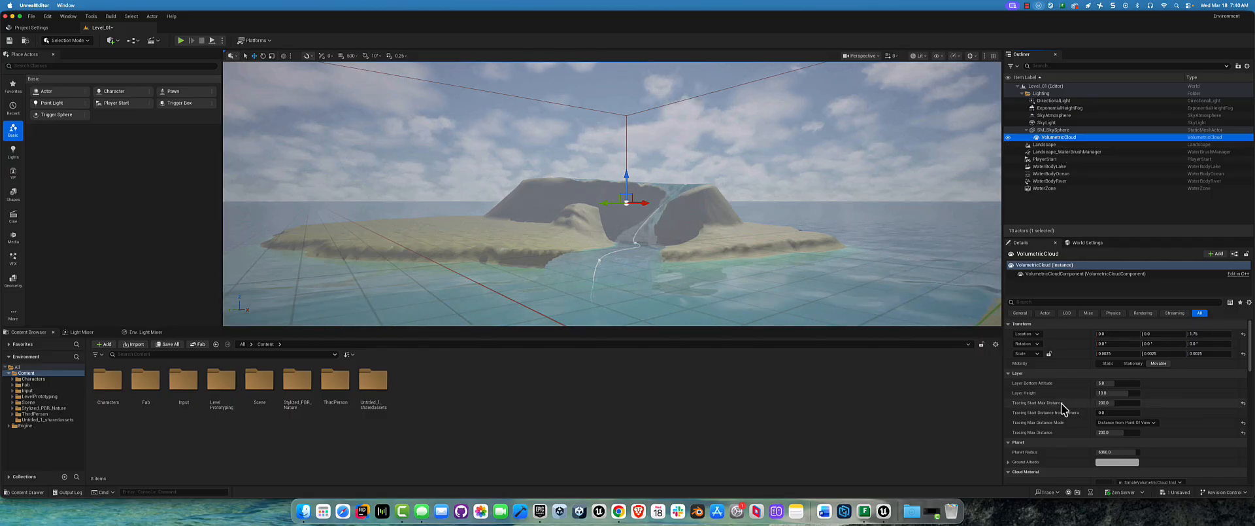
left_click(1126, 393)
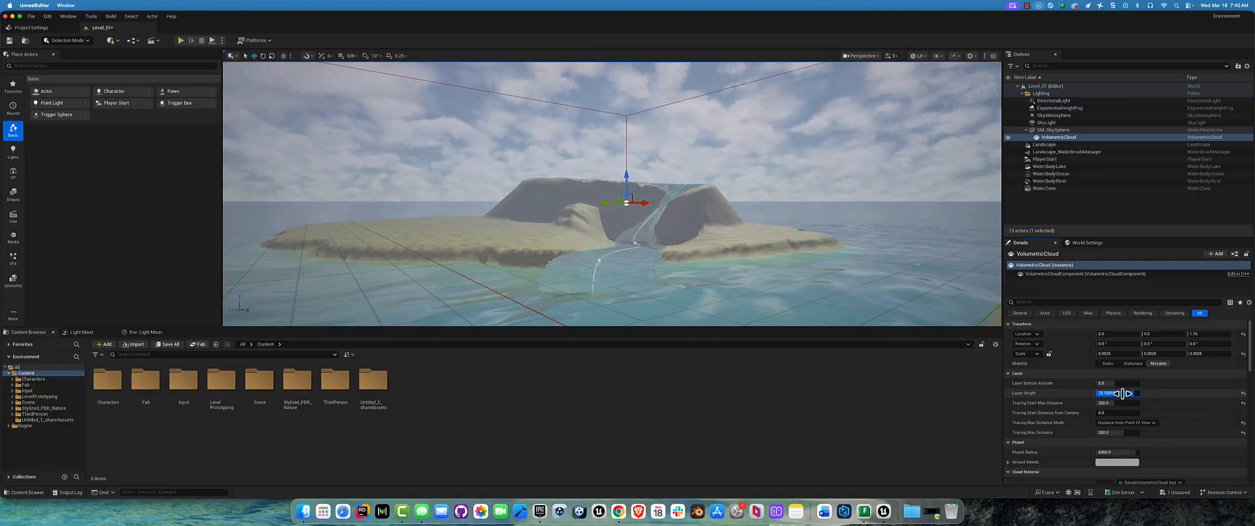
left_click_drag(1122, 392, 1125, 393)
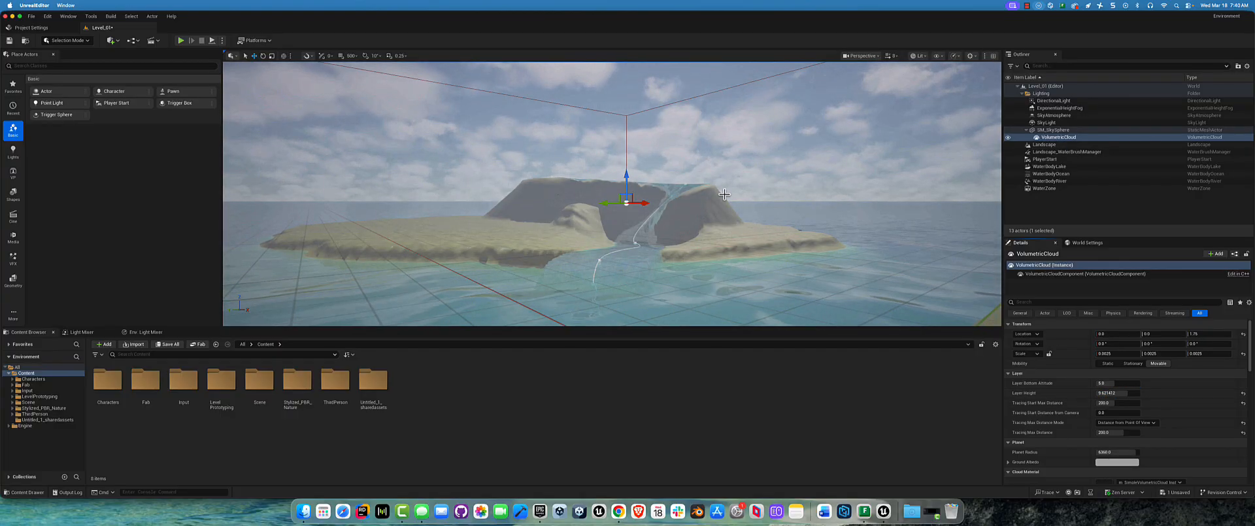
Step: Lower the VolumetricCloud's Planet Radius to about 4074 and slightly raise its Layer Bottom Altitude
scroll(1057, 412, "down", 2)
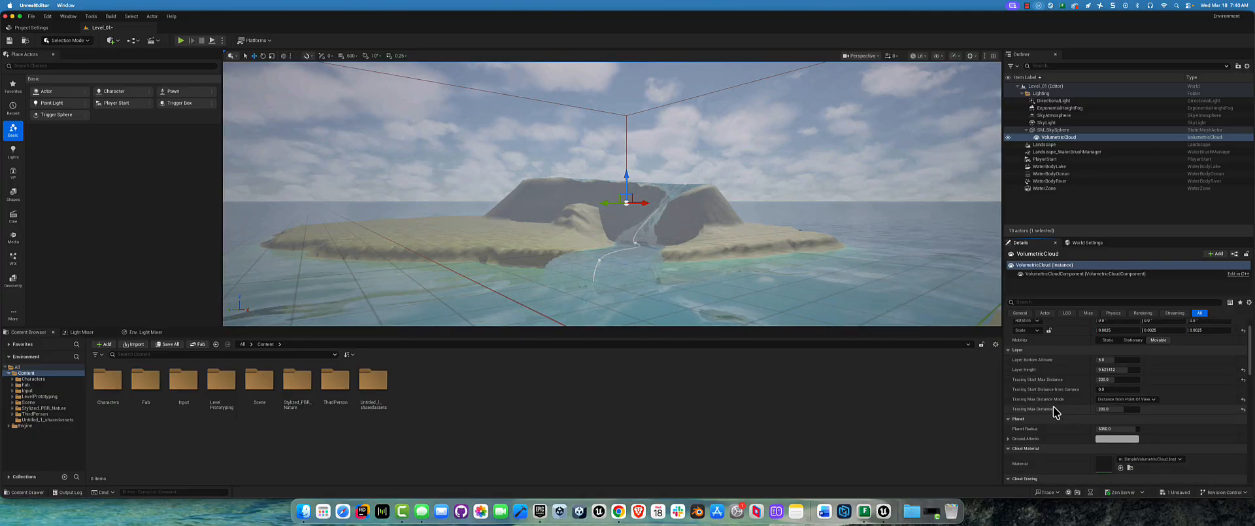
left_click_drag(1112, 428, 1105, 429)
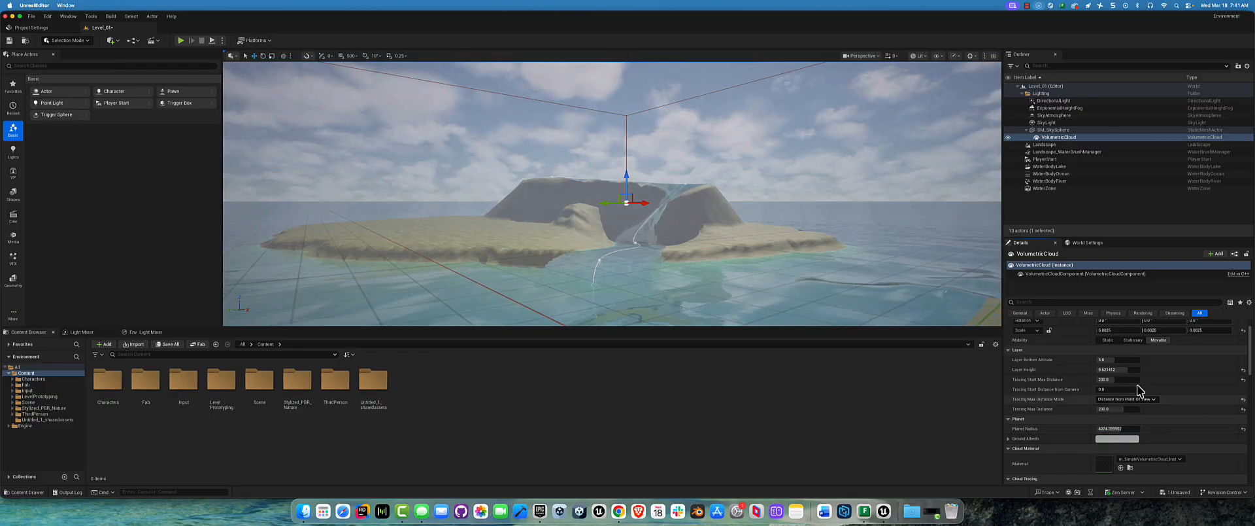
scroll(1150, 399, "down", 10)
scroll(1127, 385, "up", 10)
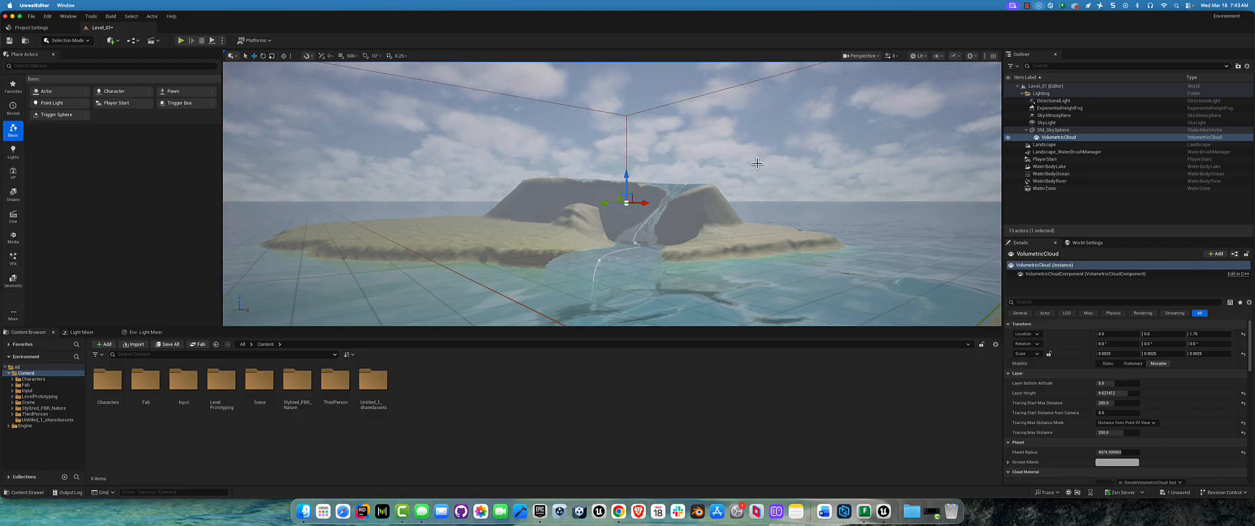
left_click_drag(1106, 382, 1110, 381)
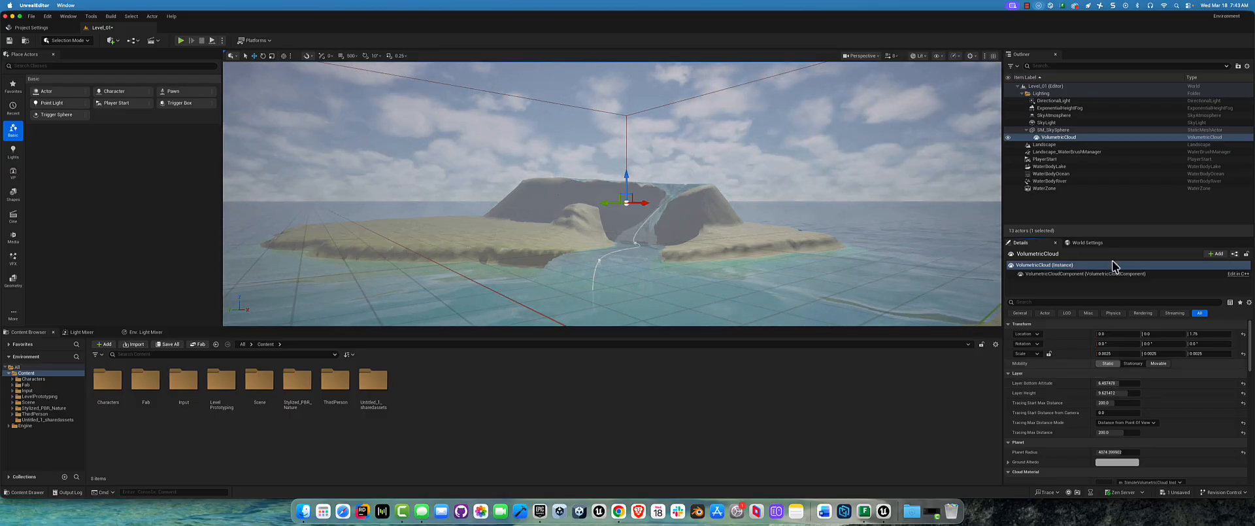
Step: Adjust the Fog Density of the ExponentialHeightFog and check the island from a higher viewpoint
left_click(1061, 109)
left_click_drag(1111, 382, 1114, 383)
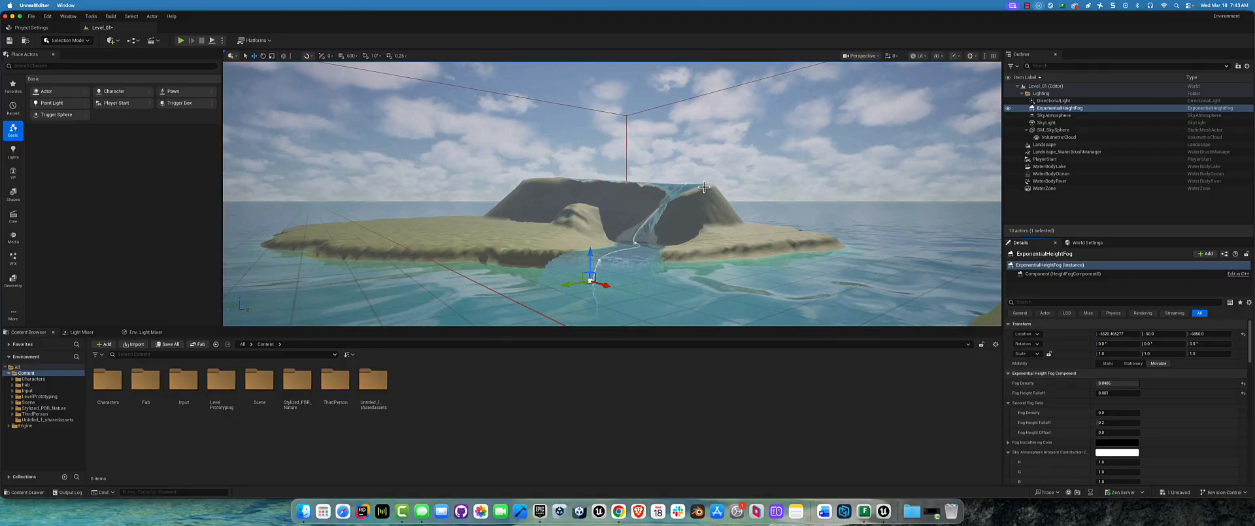
right_click_drag(699, 173, 699, 173)
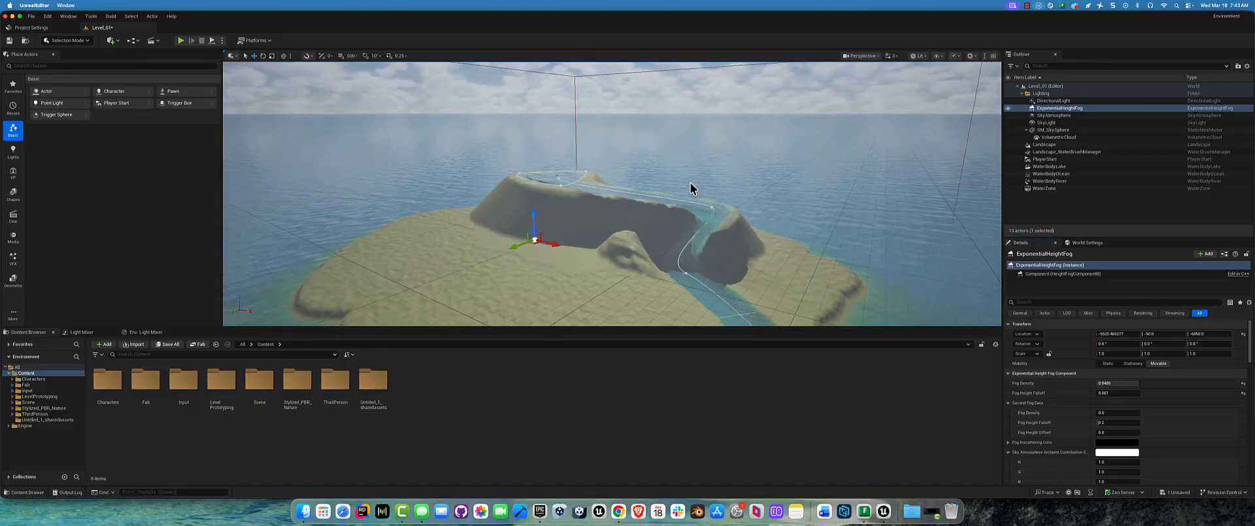
right_click_drag(487, 155, 530, 153)
Step: Select the lighting actors from DirectionalLight to SkyLight and create a BluePrints folder in the project's Content folder
left_click(1068, 100)
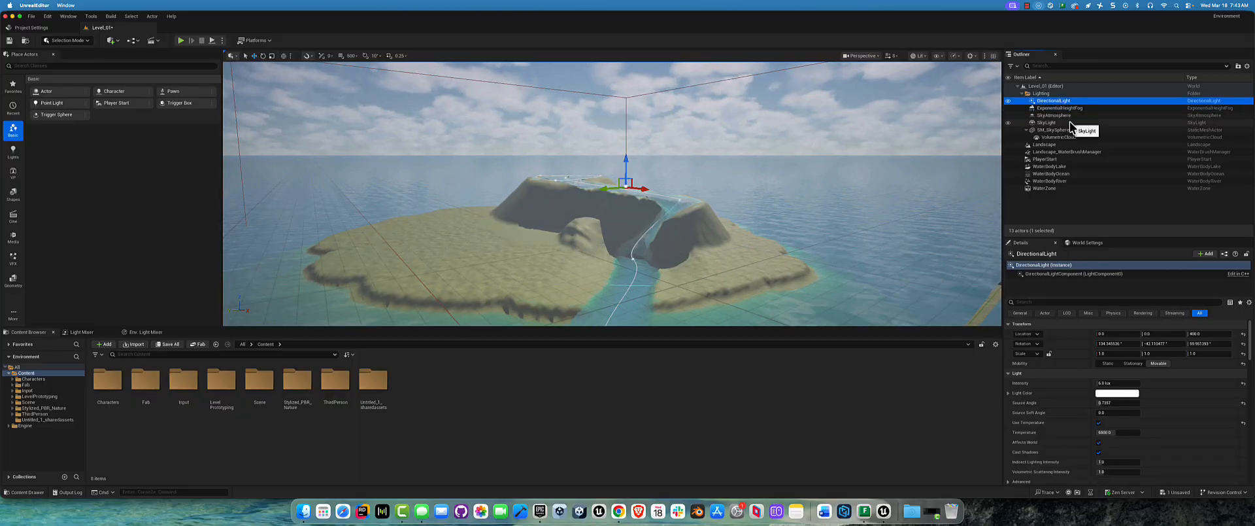
left_click(1068, 122, "shift")
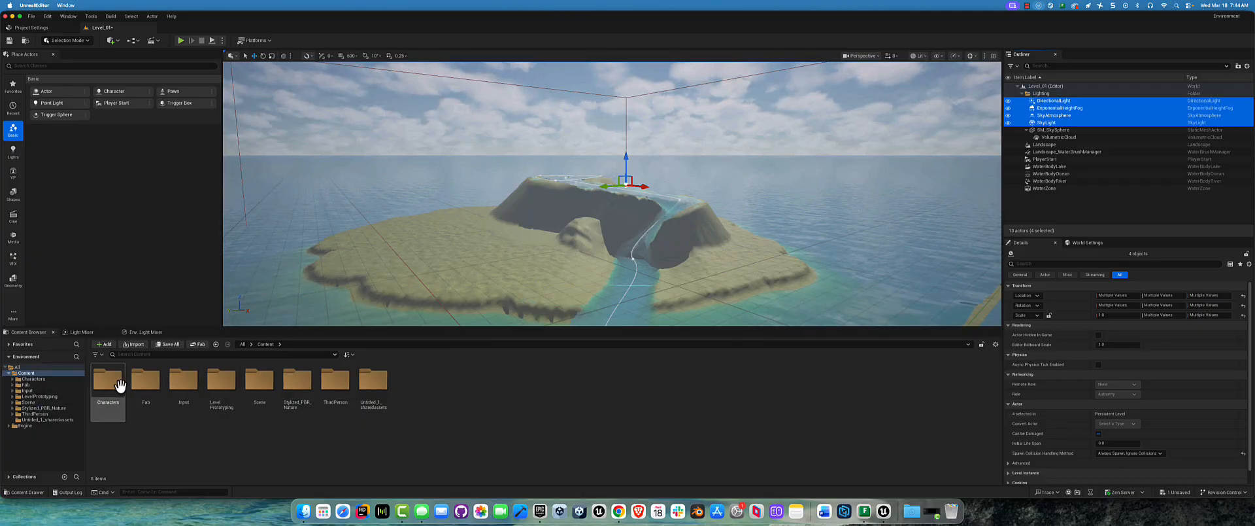
double_click(260, 382)
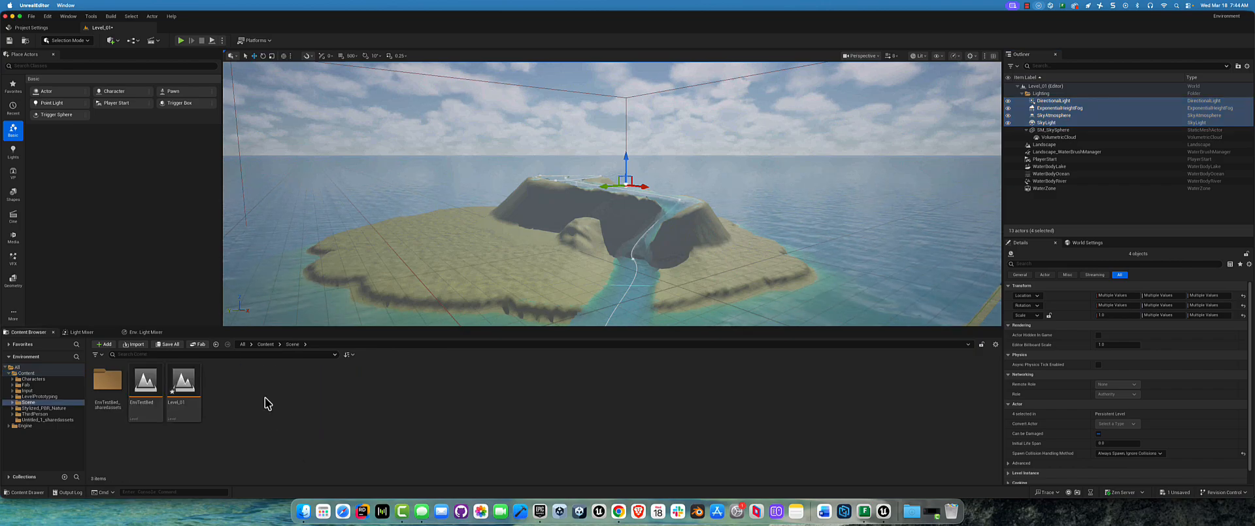
left_click(24, 379)
right_click(434, 387)
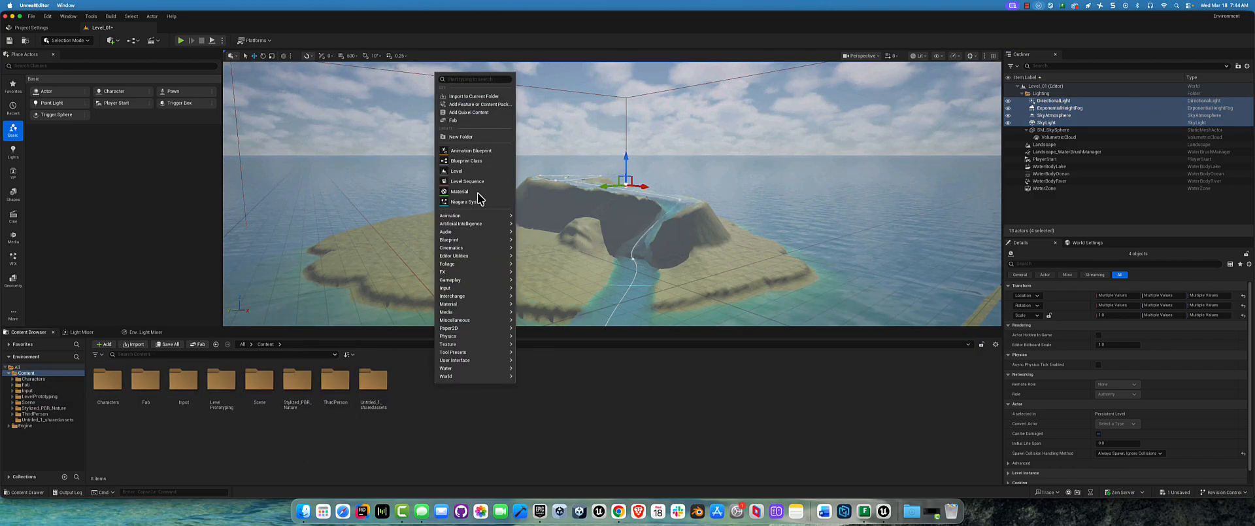
left_click(464, 137)
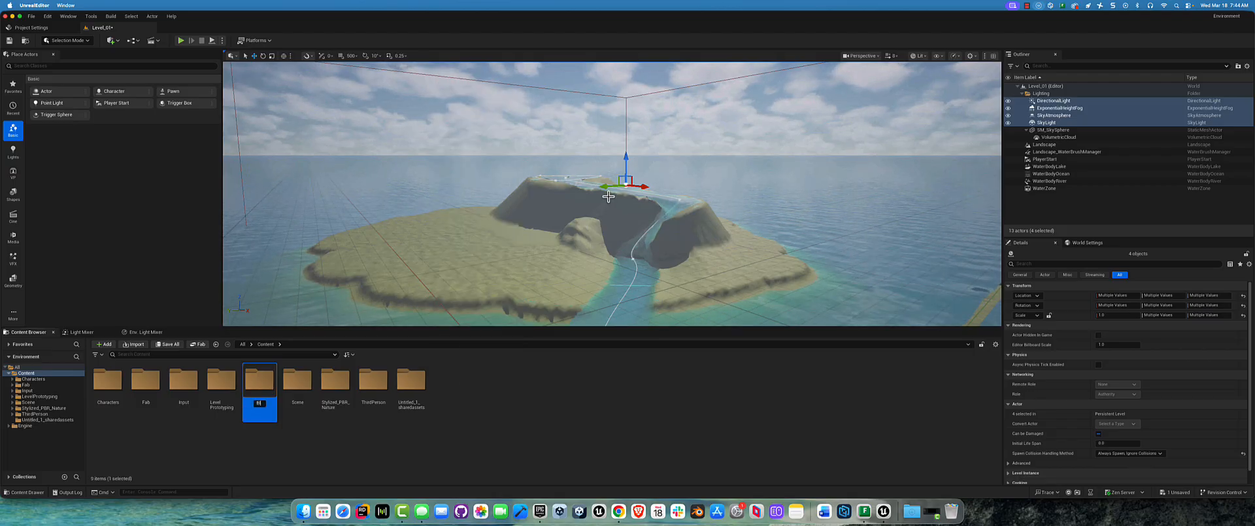
key("Return")
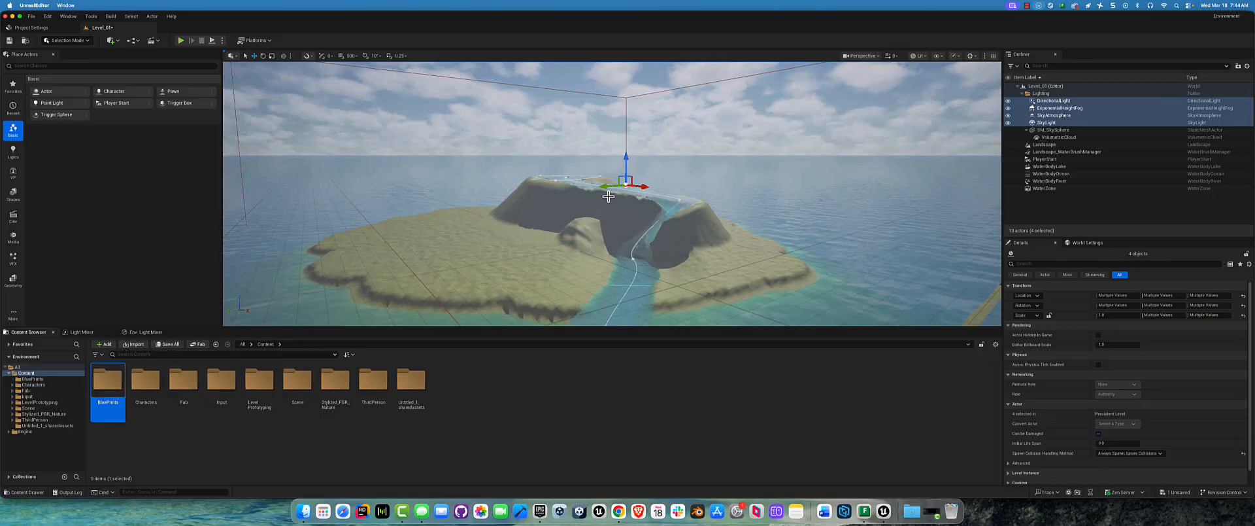
Step: Create an Actor-based Blueprint class named BP_LevelLighting in the BluePrints folder
double_click(109, 386)
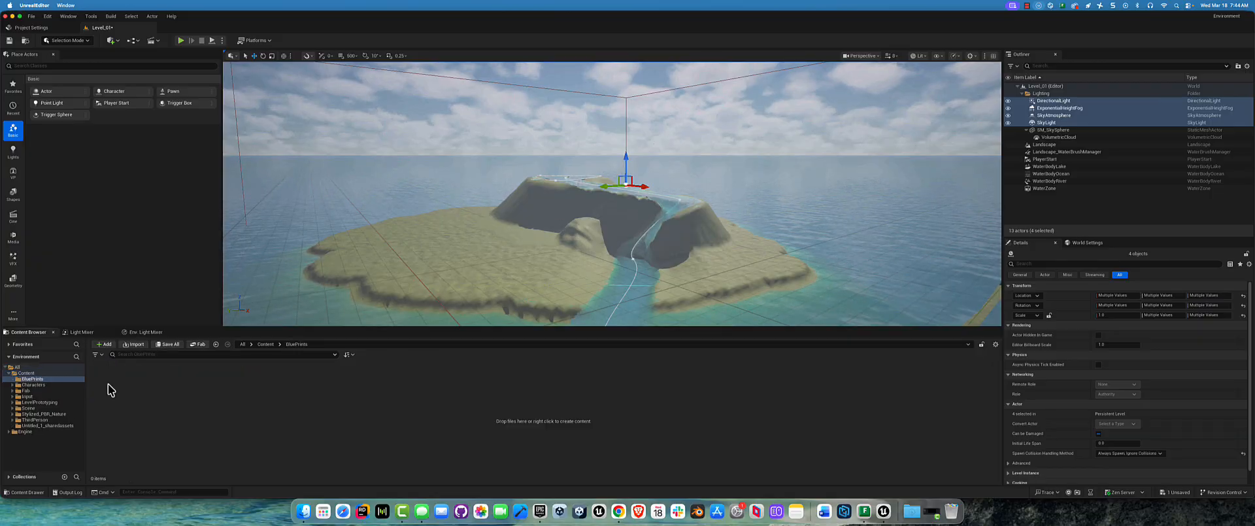
right_click(361, 404)
left_click(401, 180)
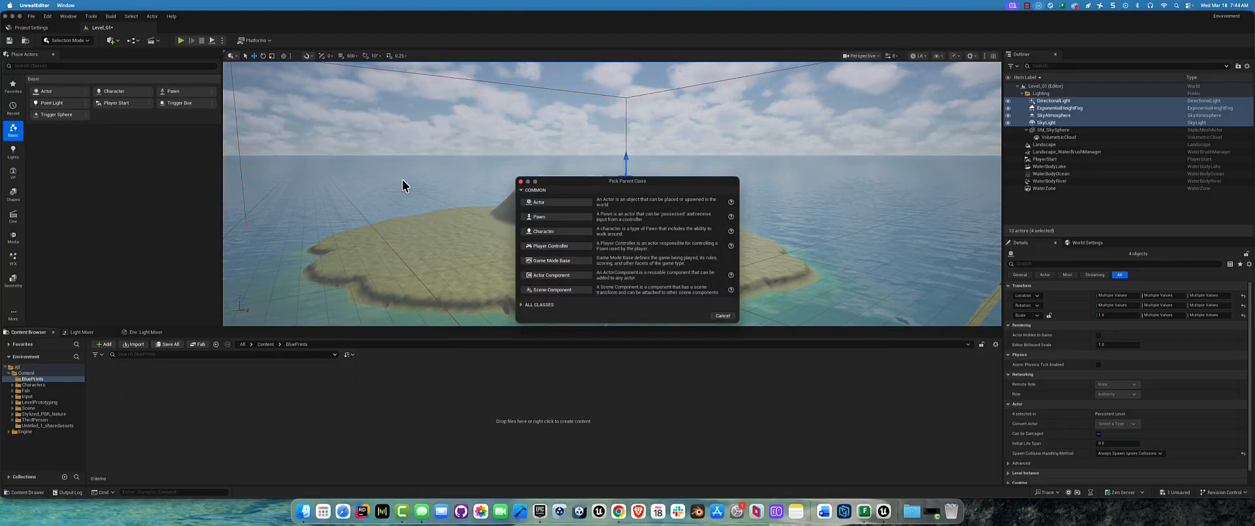
left_click(551, 201)
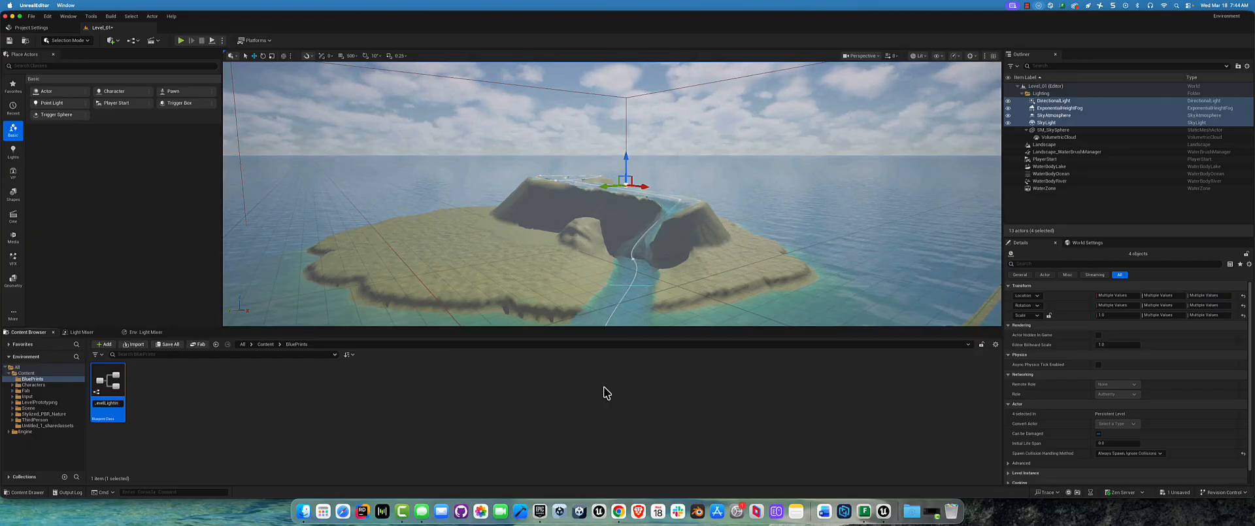
key("Return")
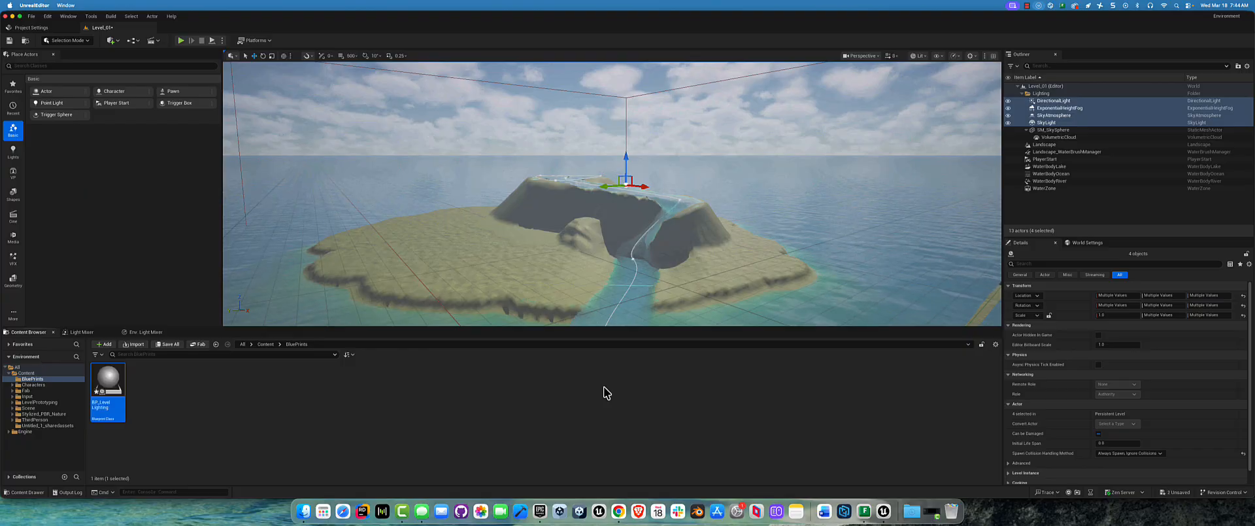
Step: Open BP_LevelLighting and add the DirectionalLight, ExponentialHeightFog, SkyAtmosphere, SkyLight and SM_SkySphere from the level as its components
double_click(112, 378)
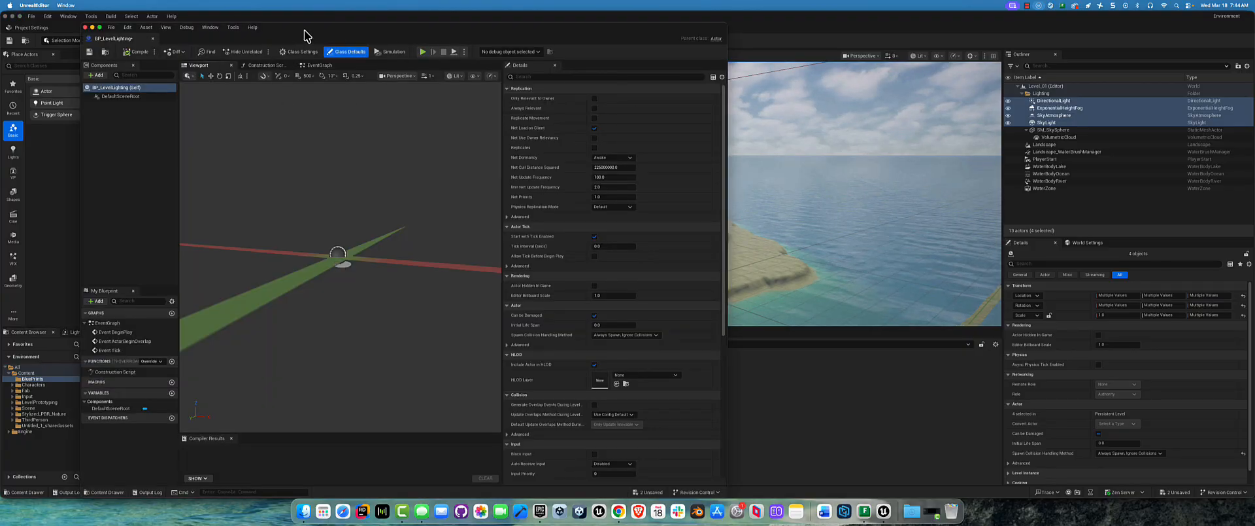
left_click_drag(308, 36, 352, 56)
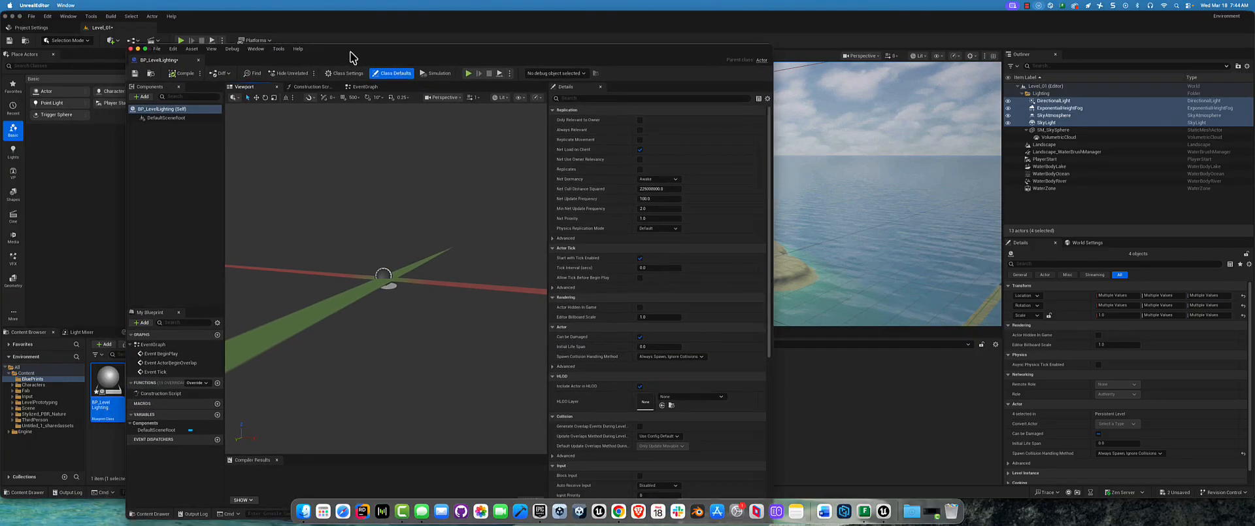
left_click(1050, 131)
left_click(1025, 130)
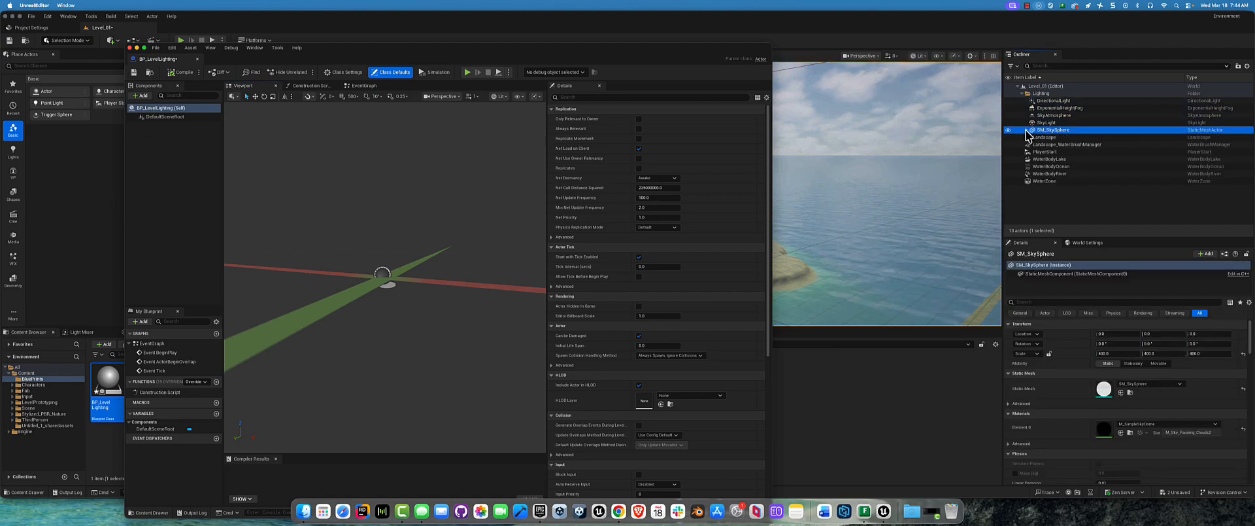
left_click(1054, 101, "shift")
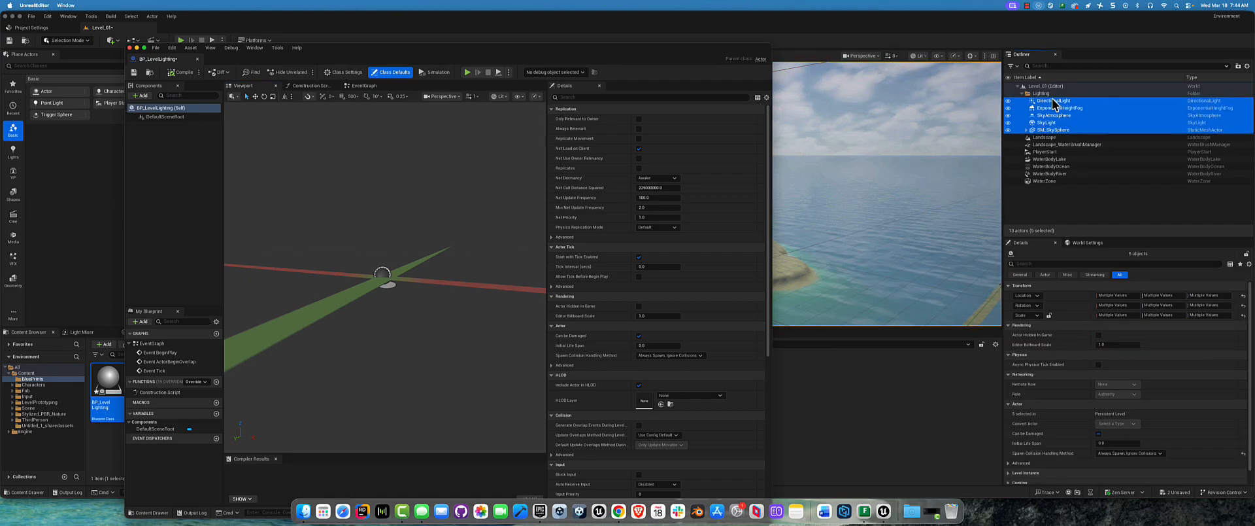
left_click_drag(1054, 101, 170, 114)
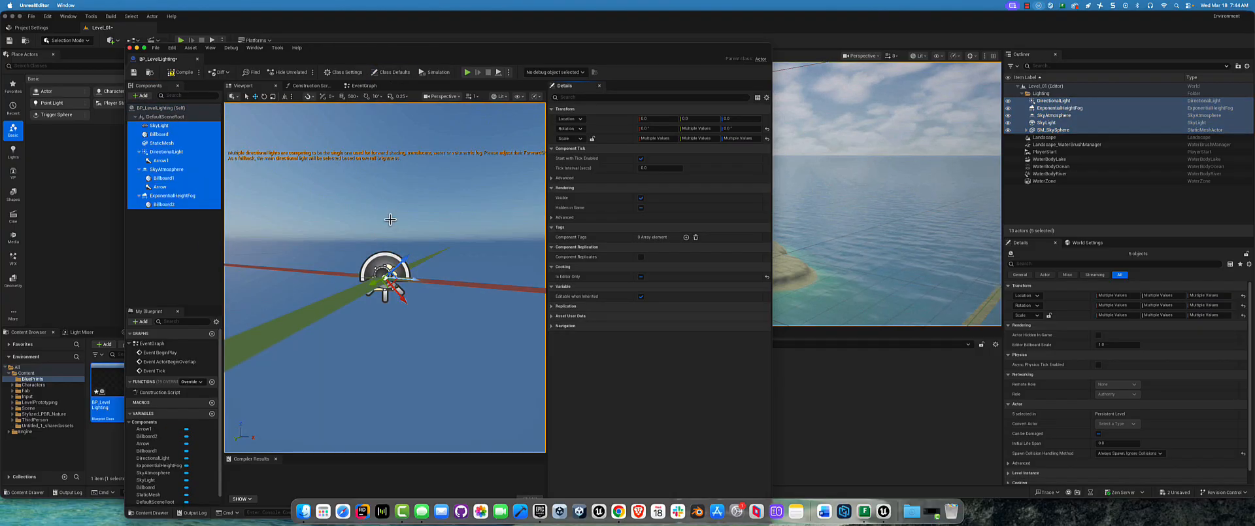
Step: Check the lighting preview in BP_LevelLighting, then compile, save and close the Blueprint
scroll(392, 222, "down", 10)
left_click_drag(394, 252, 657, 225, "alt")
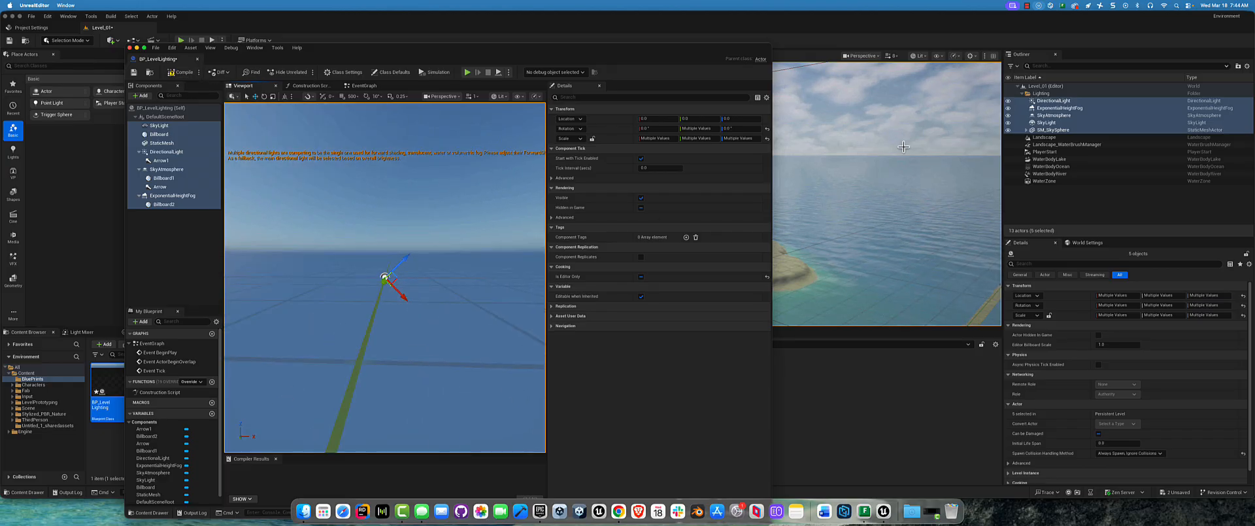
left_click(180, 72)
left_click(138, 72)
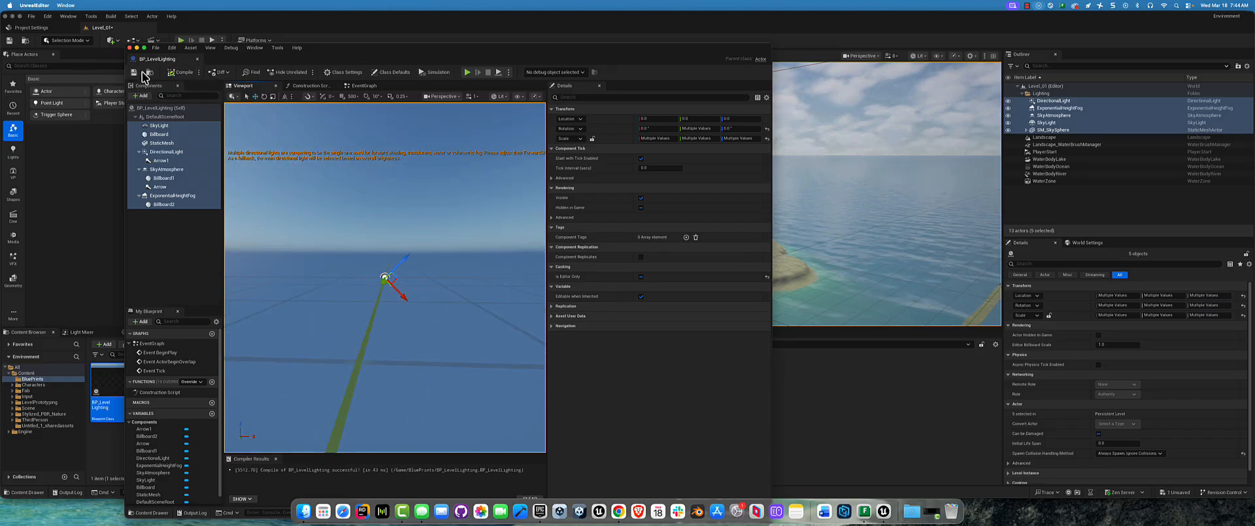
left_click(129, 48)
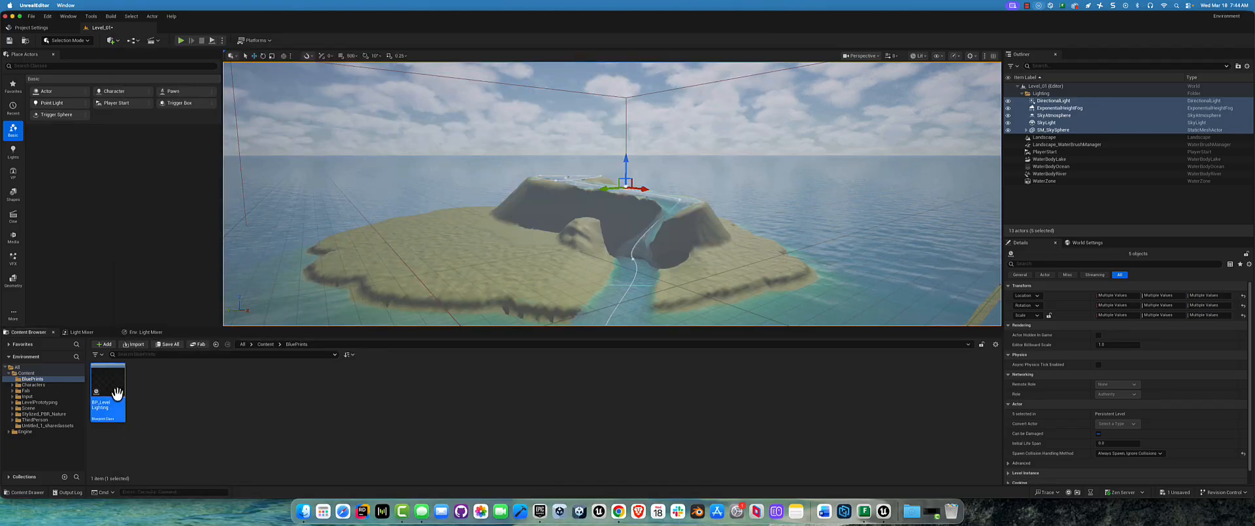
Step: Create a new level from the Empty Open World template, saving the pending changes to the current level
left_click(32, 16)
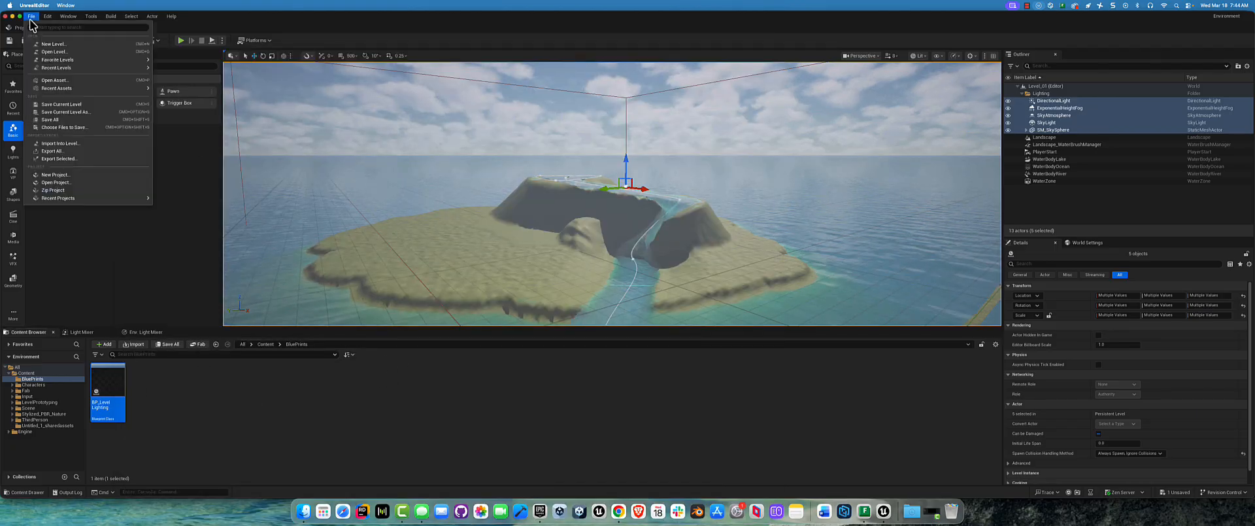
left_click(50, 47)
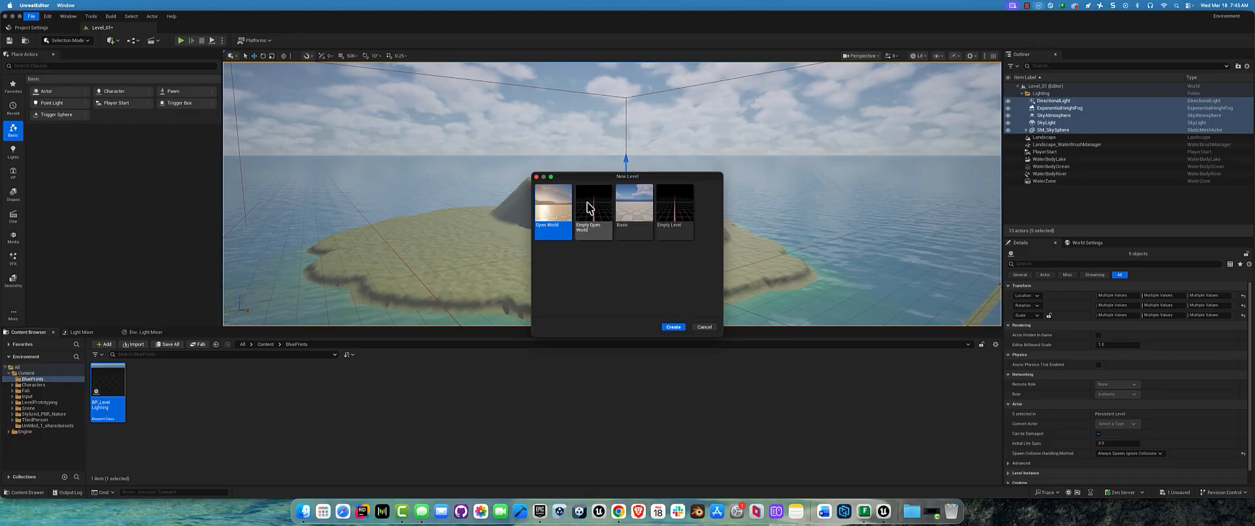
double_click(596, 225)
left_click(647, 340)
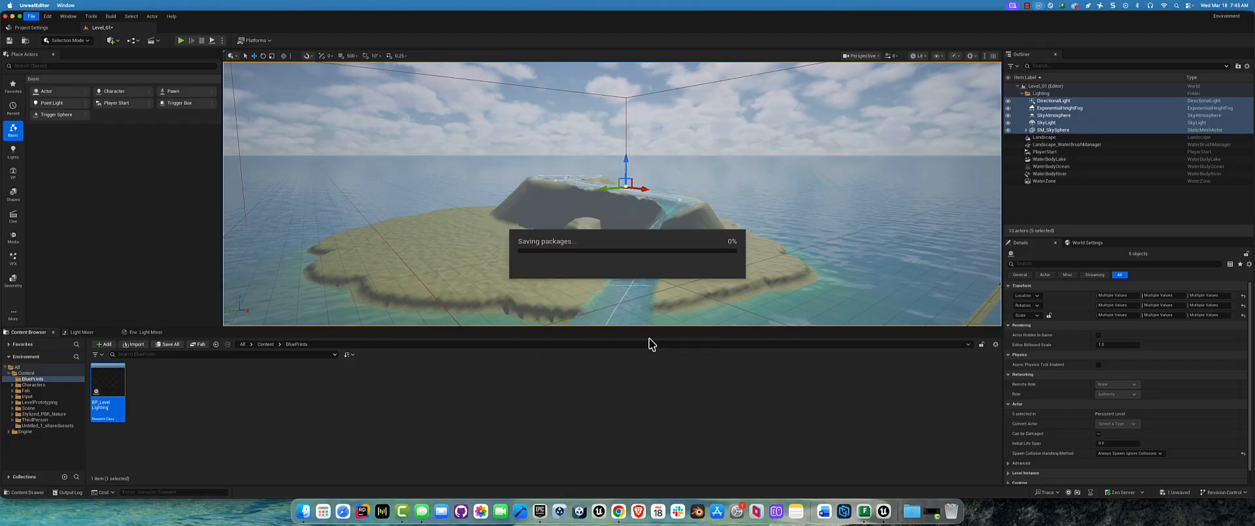
right_click(115, 398)
left_click(93, 300)
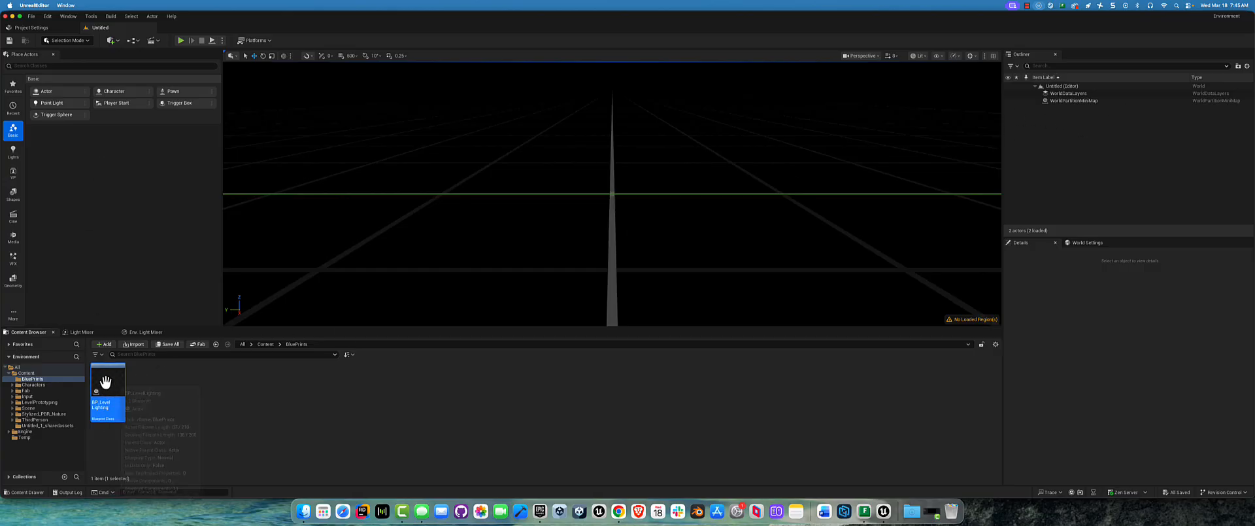
Step: Place BP_LevelLighting in the empty level and examine the sky and fog it produces
left_click_drag(107, 385, 1090, 151)
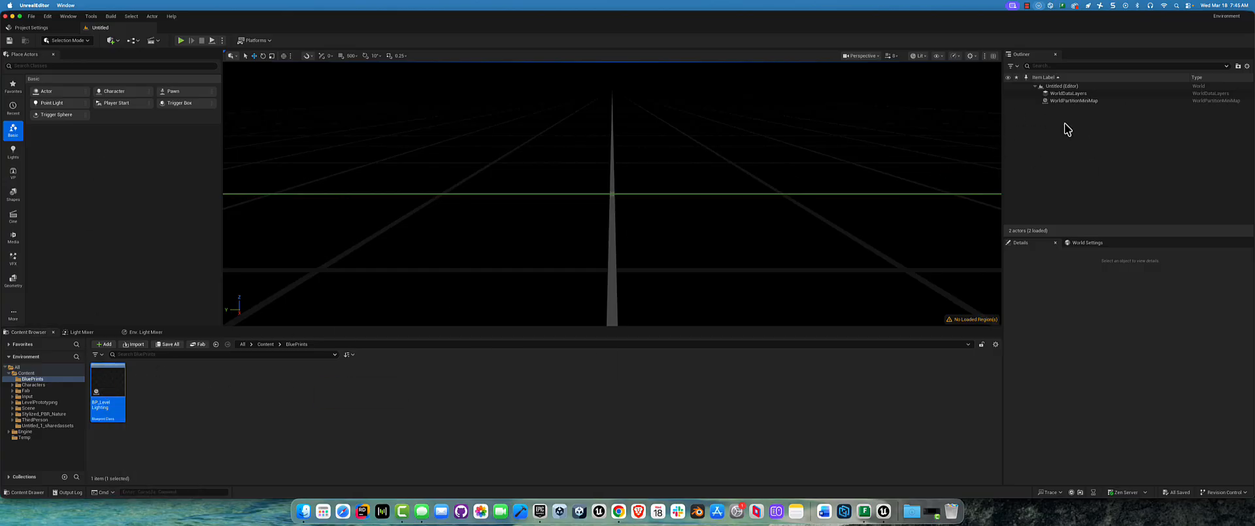
left_click_drag(108, 388, 711, 252)
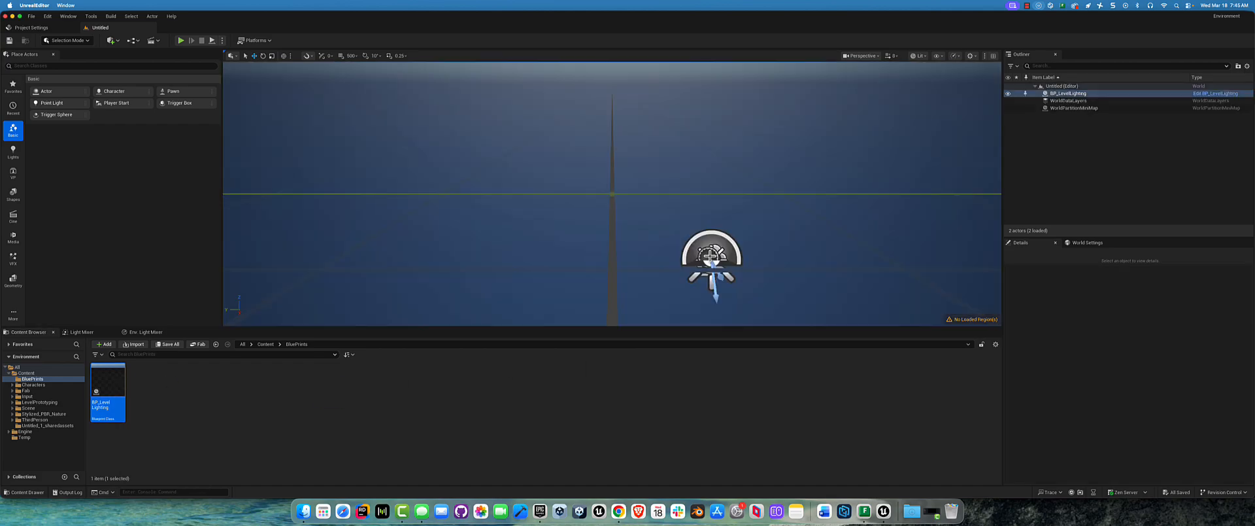
key("f")
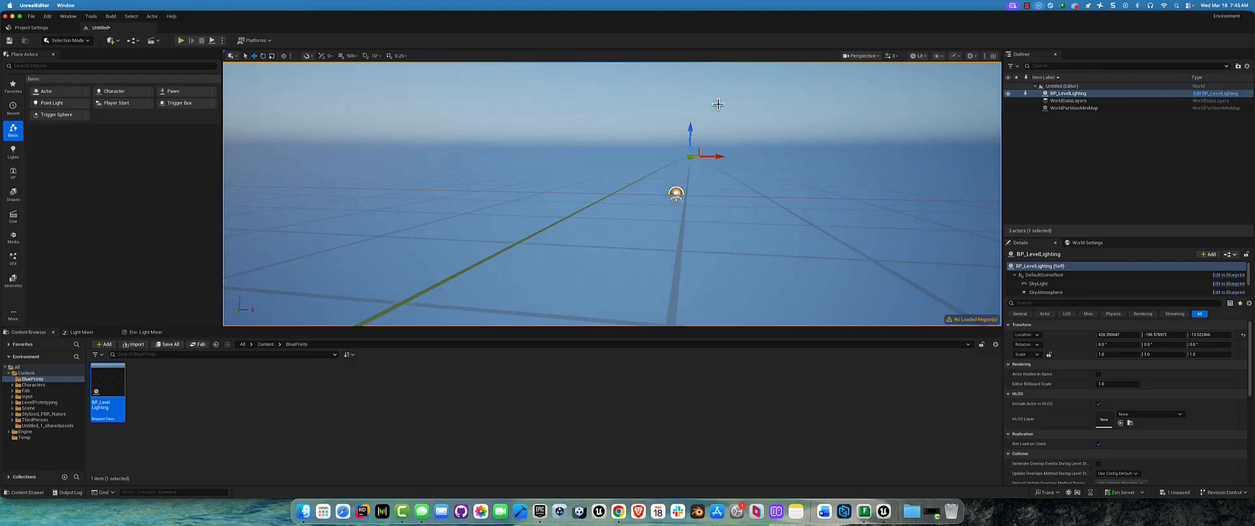
key("super+z")
key("f")
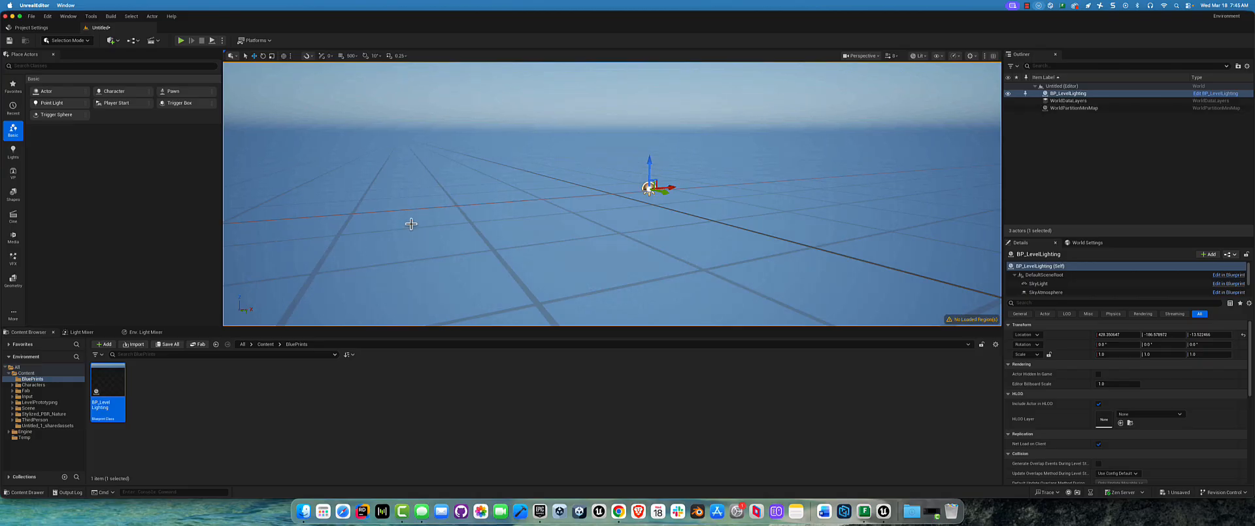
Step: Open BP_LevelLighting and examine its component hierarchy, checking which lighting actors it contains
double_click(103, 377)
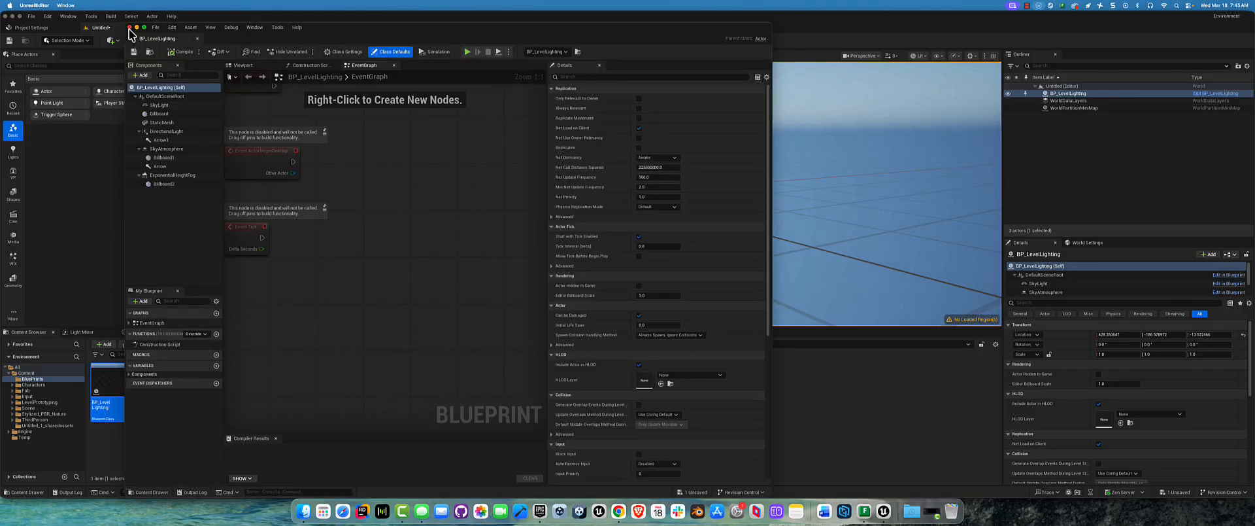
left_click(130, 27)
double_click(106, 382)
left_click(167, 184)
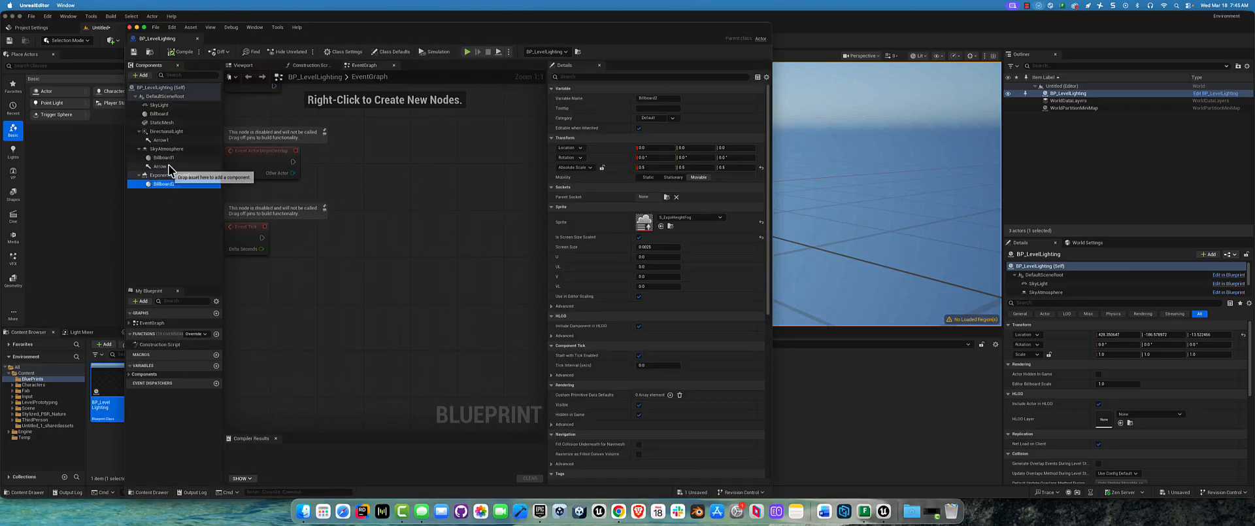
left_click(158, 105)
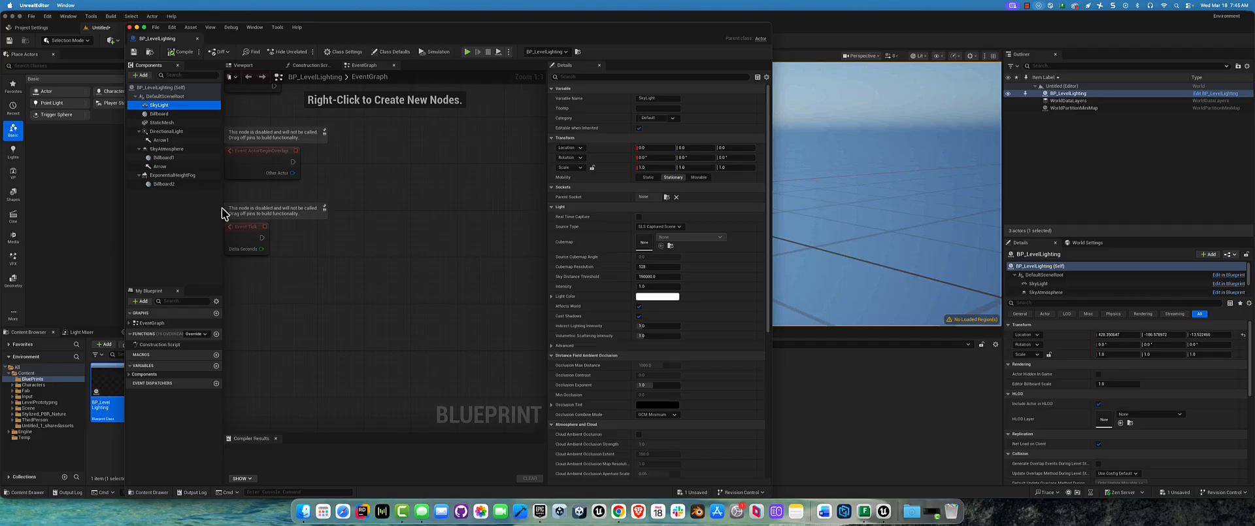
left_click(139, 132)
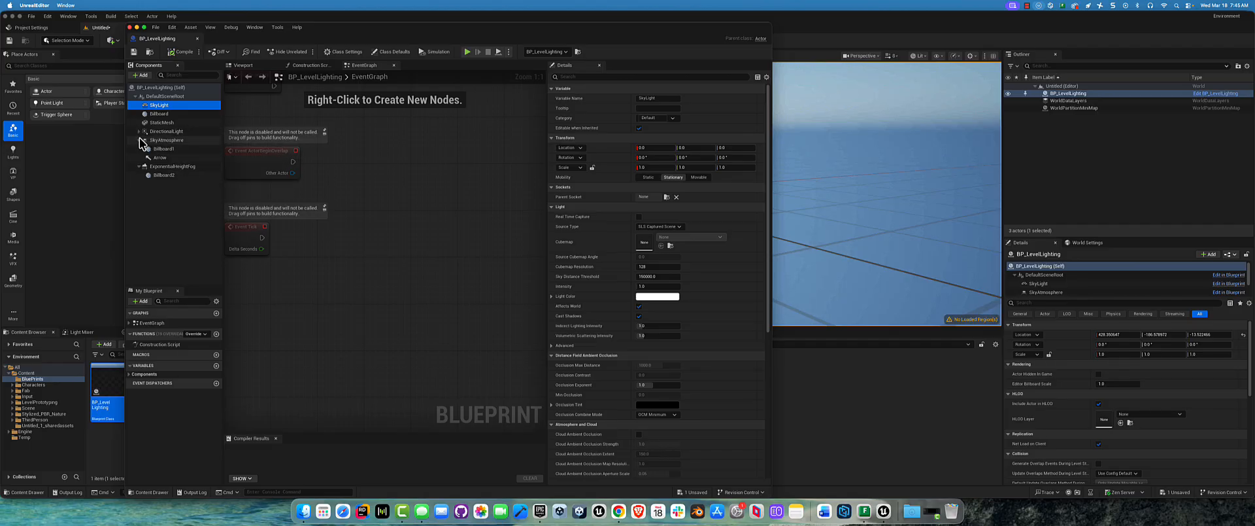
left_click(139, 149)
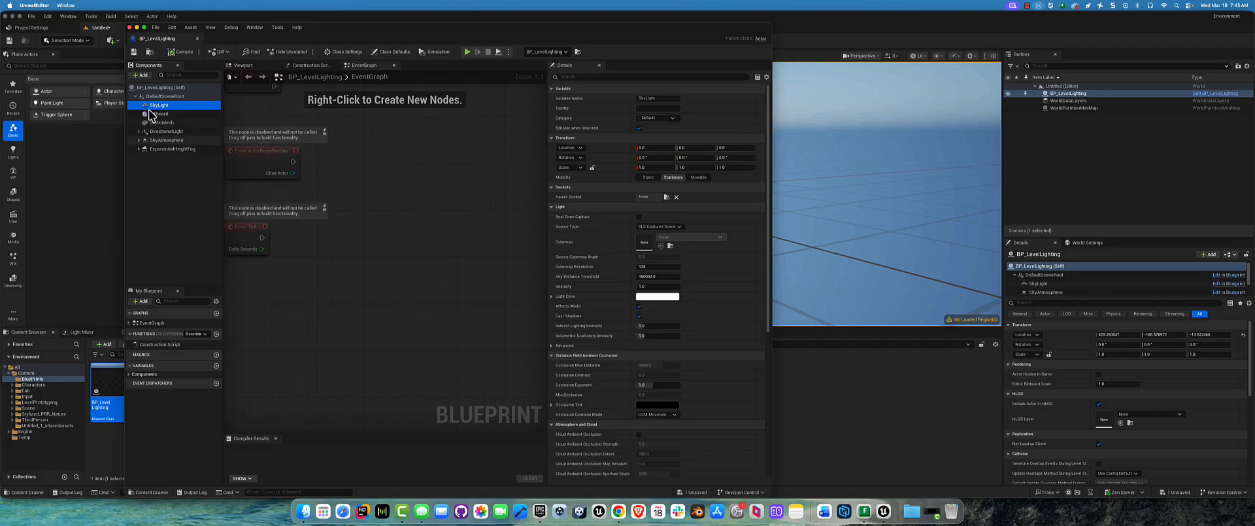
left_click(177, 188)
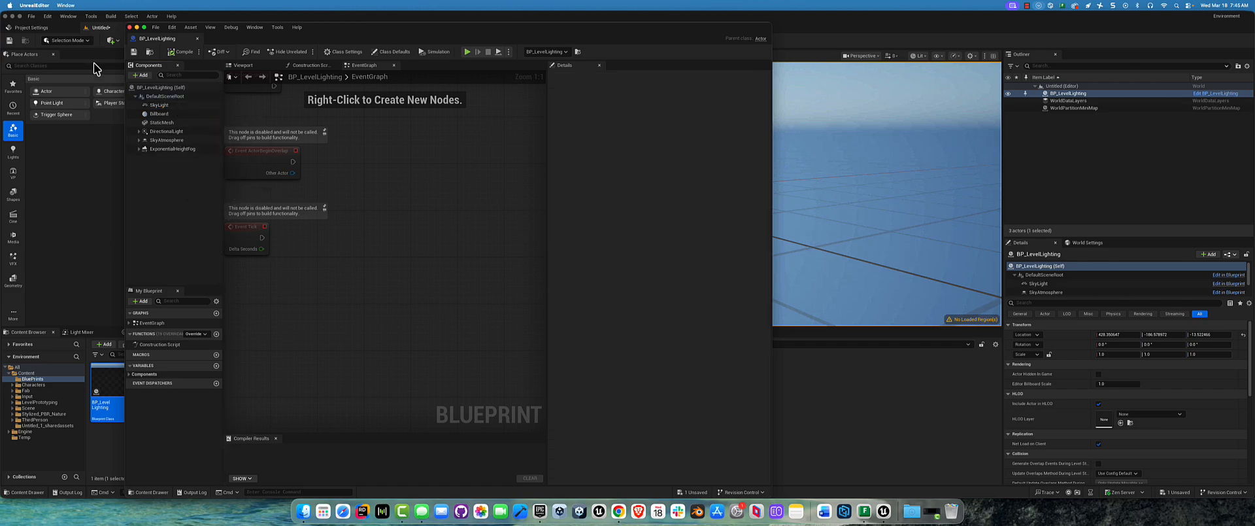
Step: Open Level_01 from the Scene folder without saving the untitled test level
left_click(28, 408)
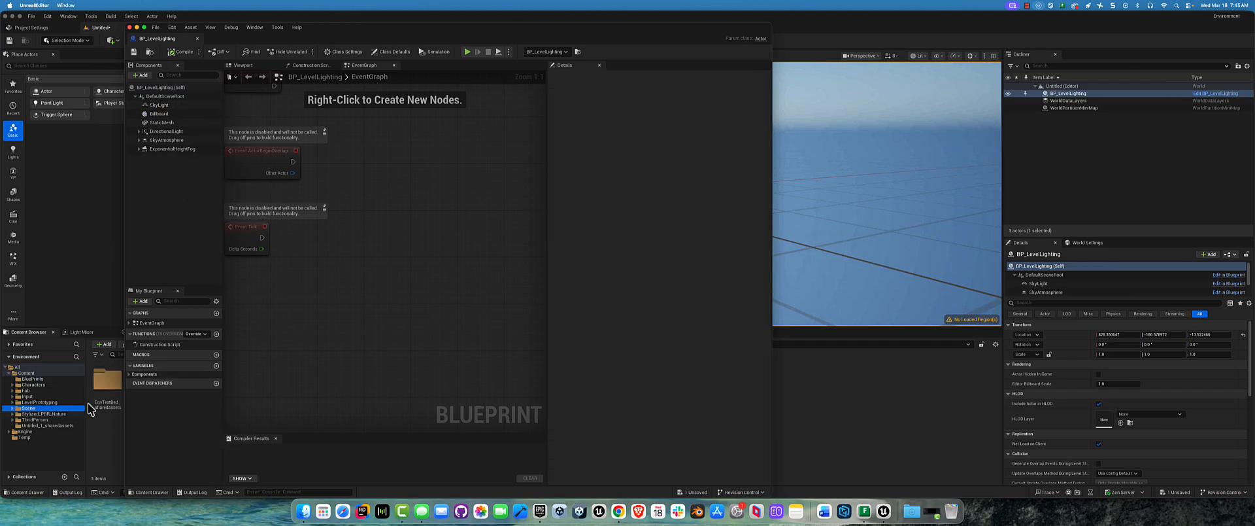
left_click_drag(358, 31, 564, 306)
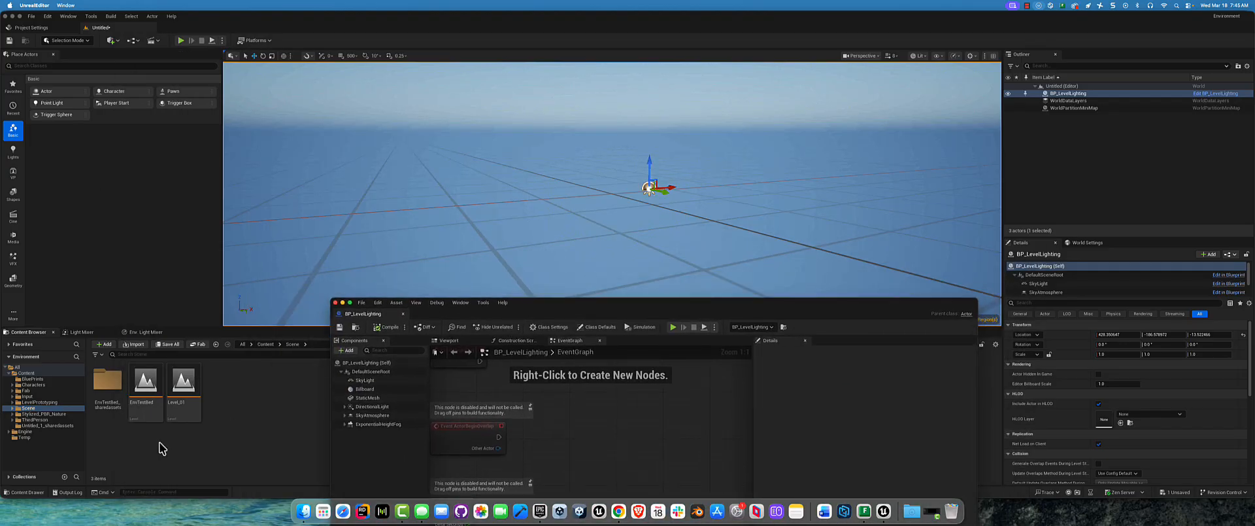
double_click(183, 389)
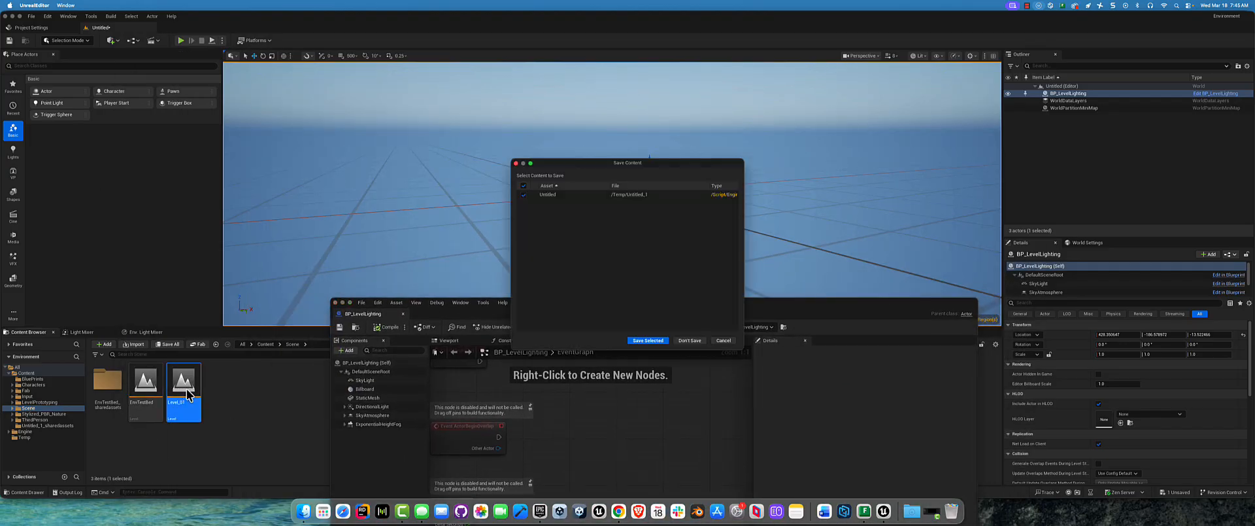
left_click(678, 343)
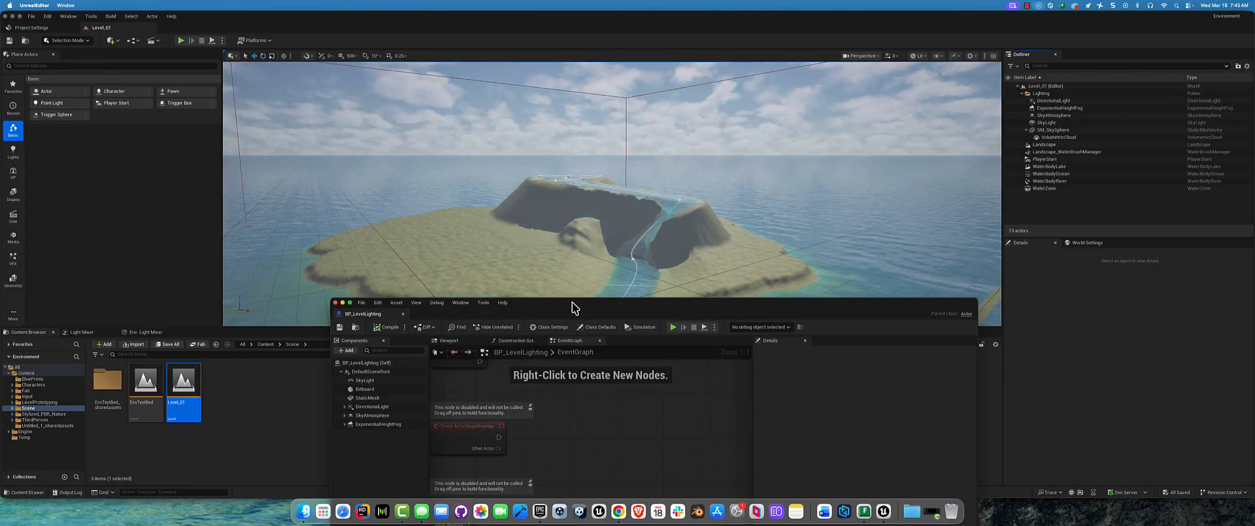
Step: Try to add the level's VolumetricCloud actor to the components of BP_LevelLighting
left_click_drag(572, 307, 556, 209)
left_click(1059, 137)
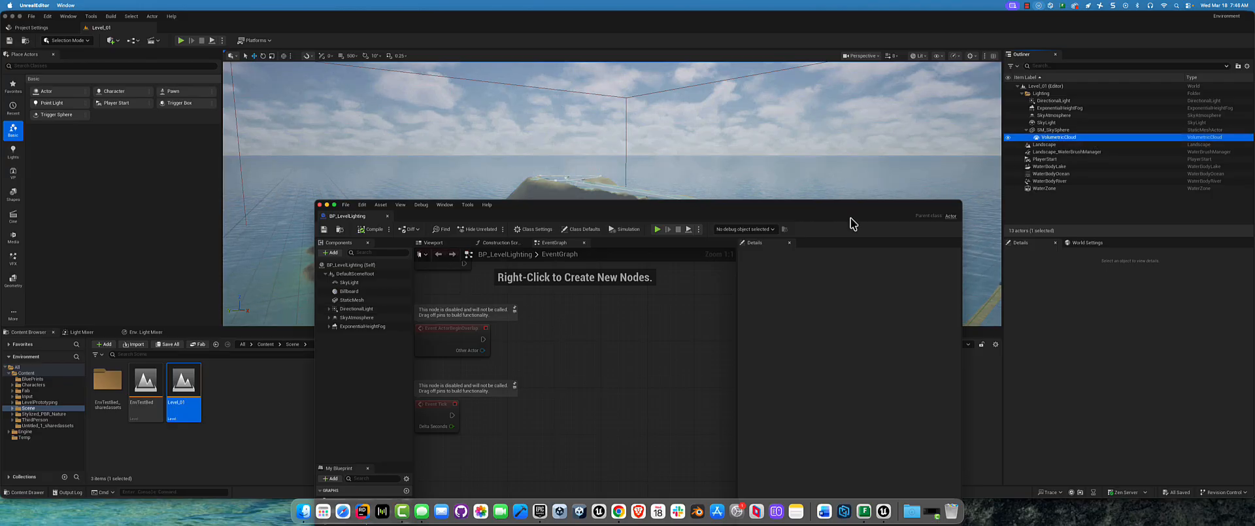
left_click(329, 326)
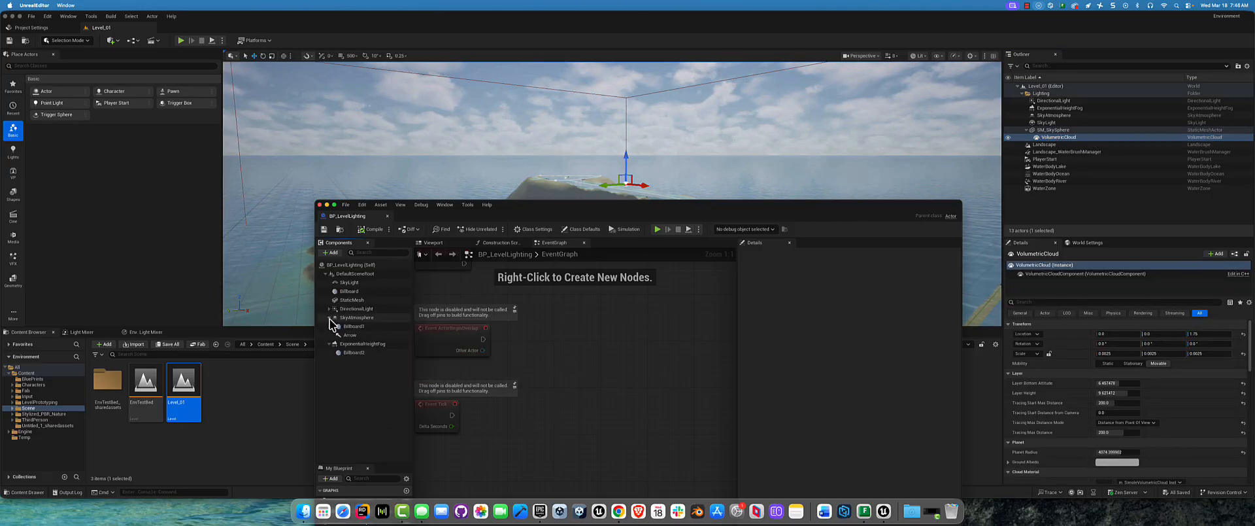
left_click(327, 310)
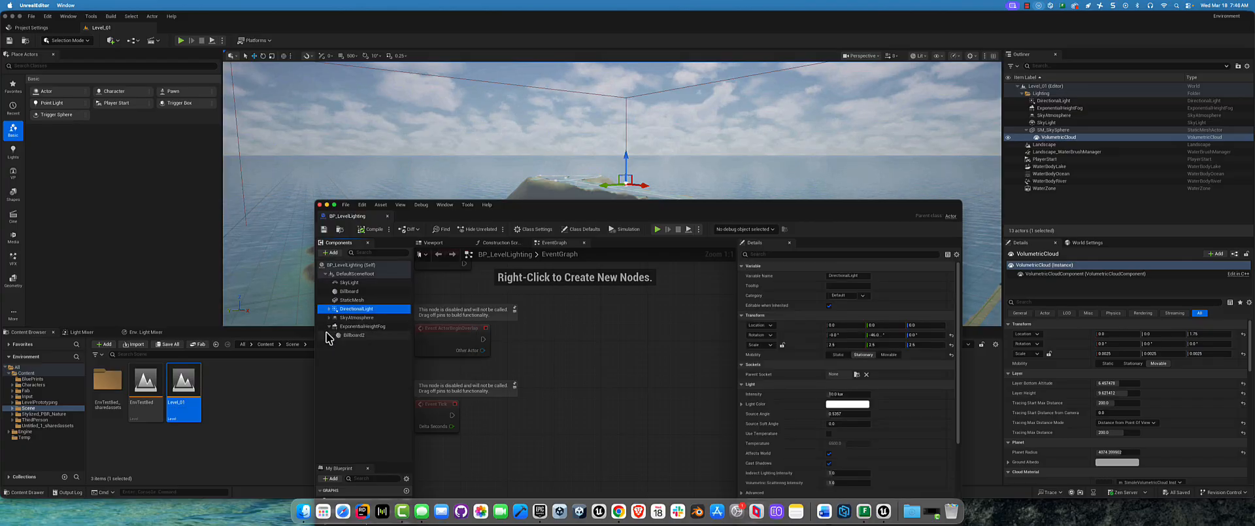
left_click(1077, 138)
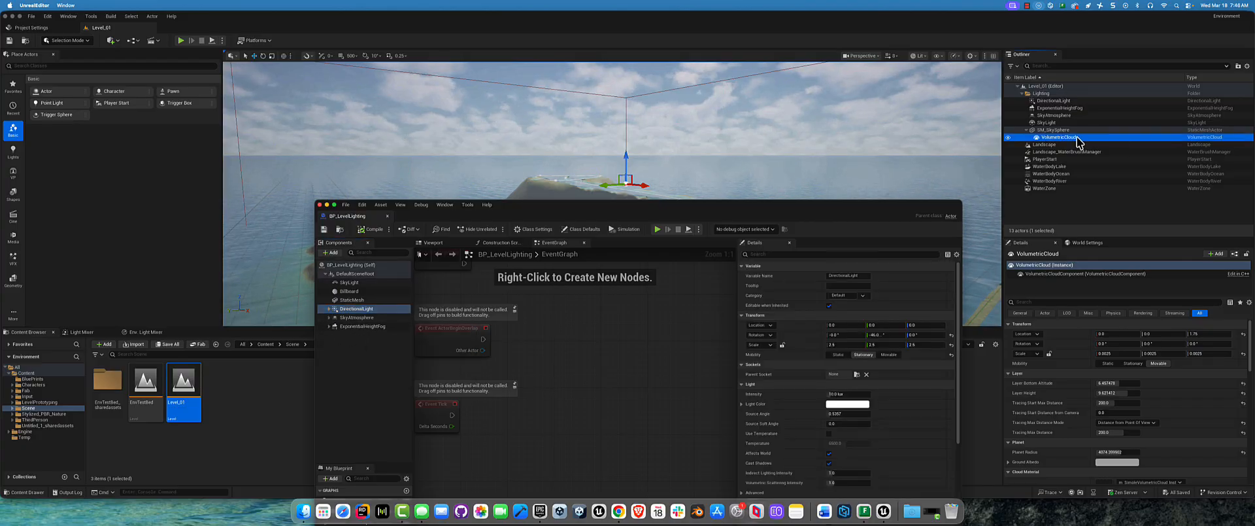
left_click_drag(1077, 141, 362, 344)
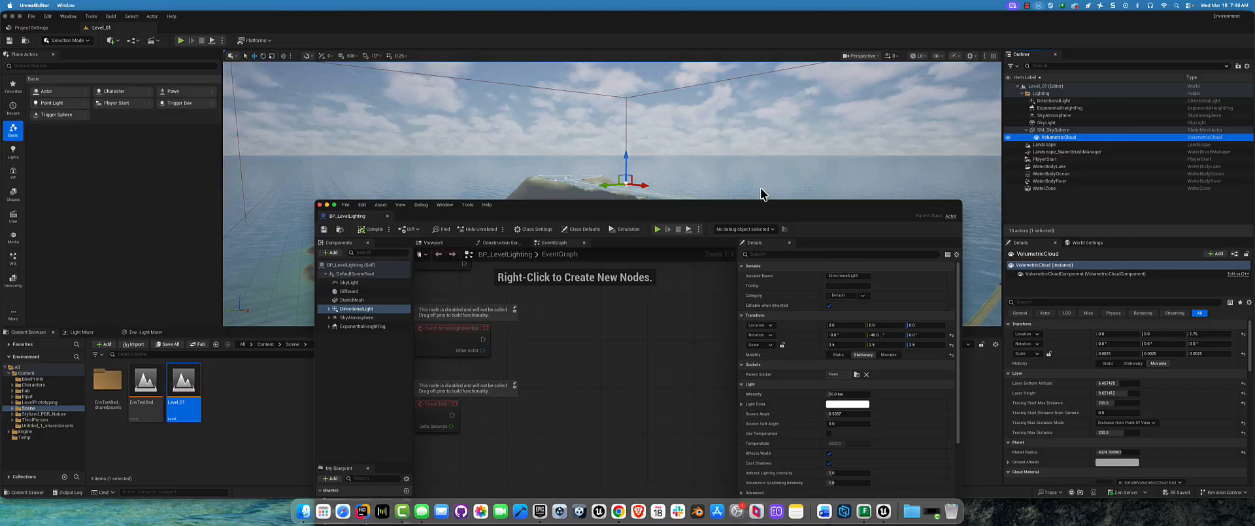
Step: Add the level's SM_SkySphere to the components of BP_LevelLighting once more
left_click(1074, 133)
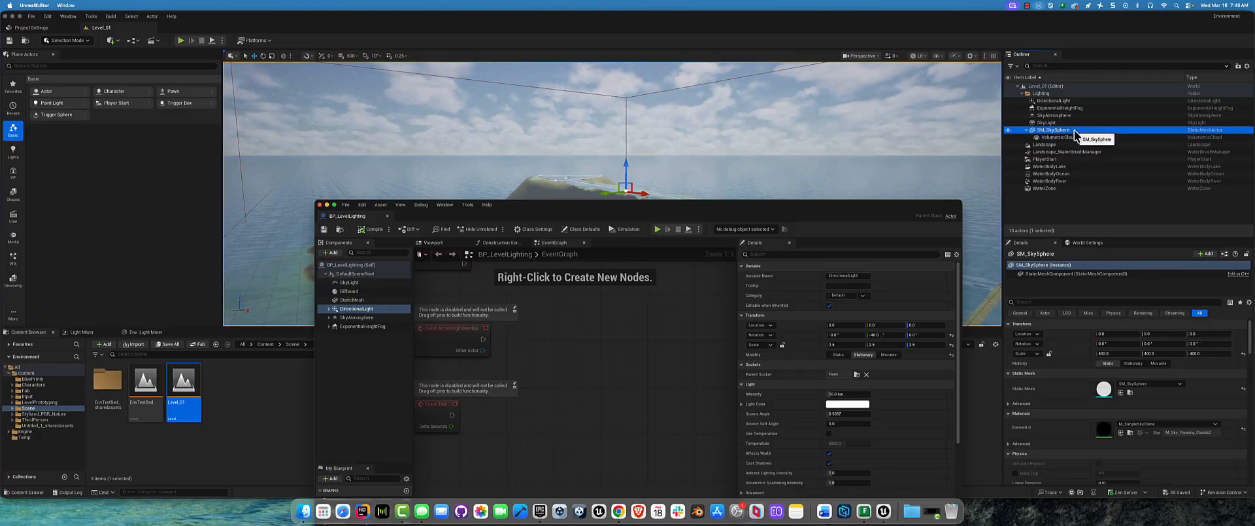
left_click_drag(1074, 132, 367, 273)
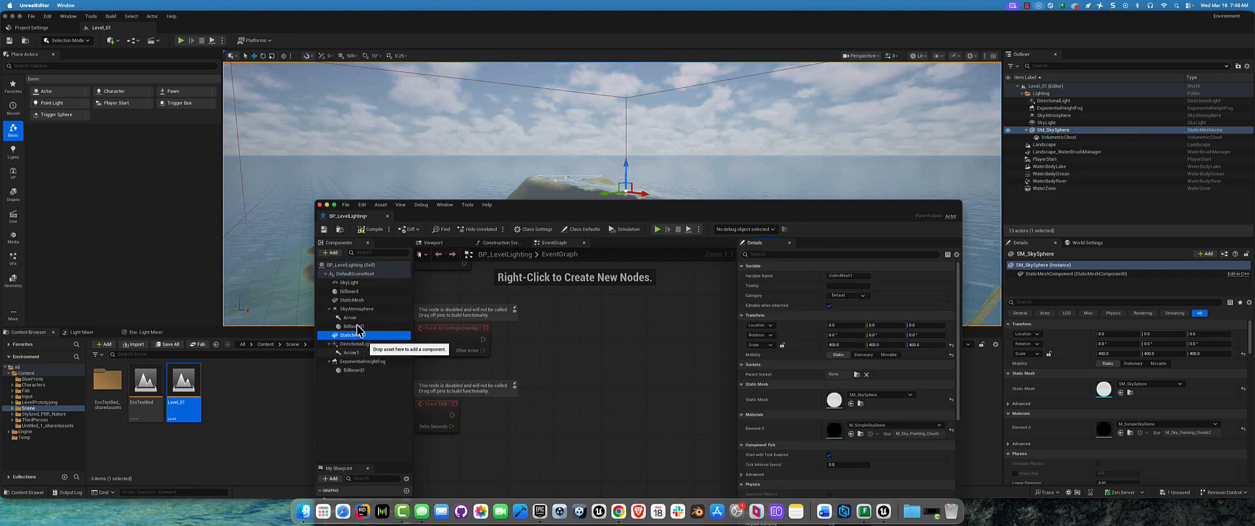
left_click(334, 309)
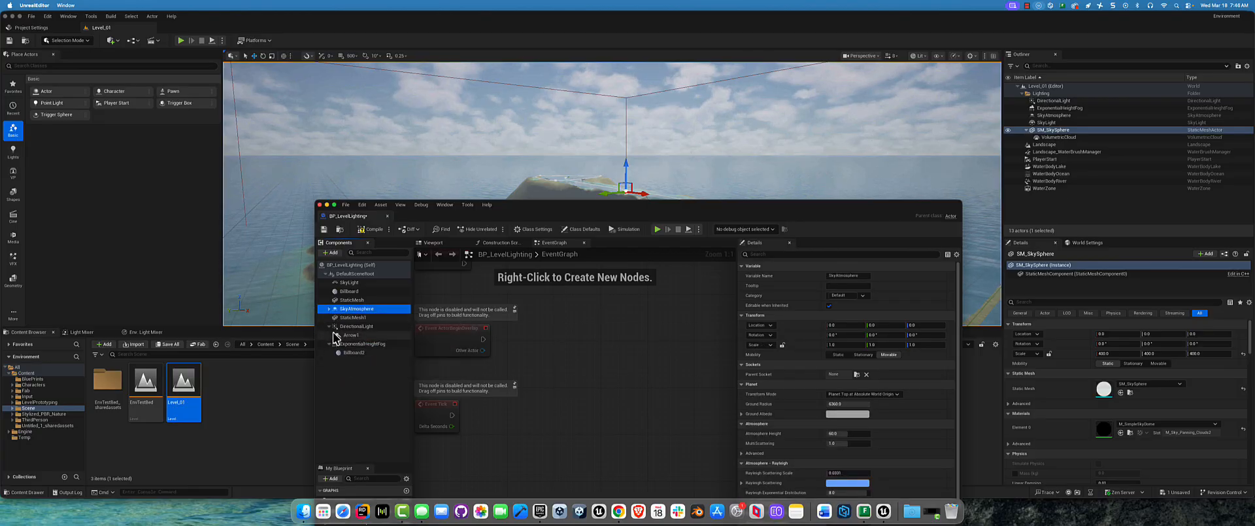
left_click(328, 308)
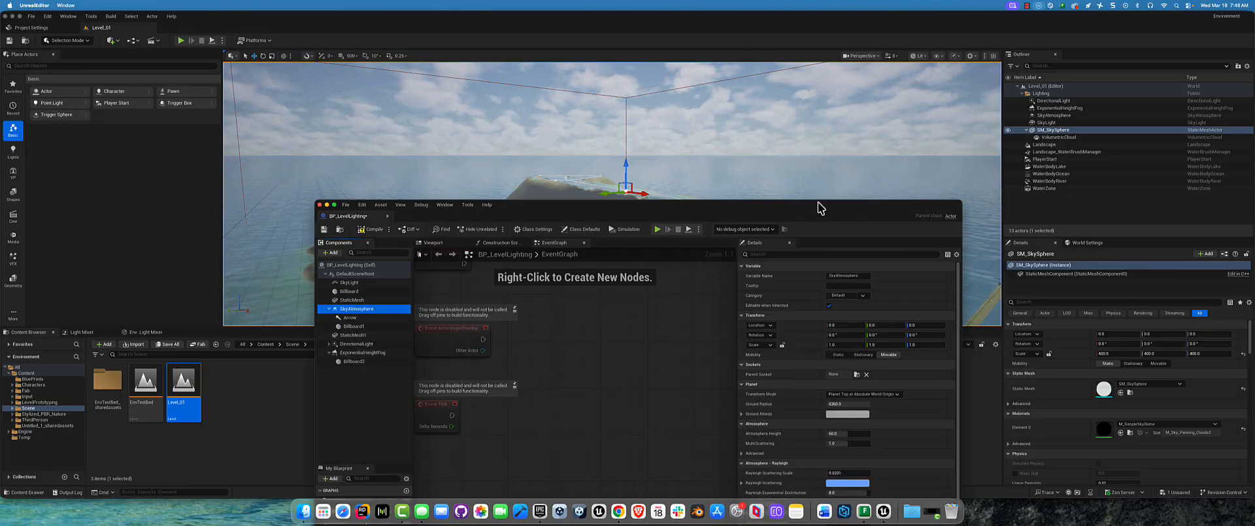
Step: Try to paste a copy of the VolumetricCloud into BP_LevelLighting, undoing the stray sky sphere copy pasted into the level
left_click(1064, 138)
key("super+v")
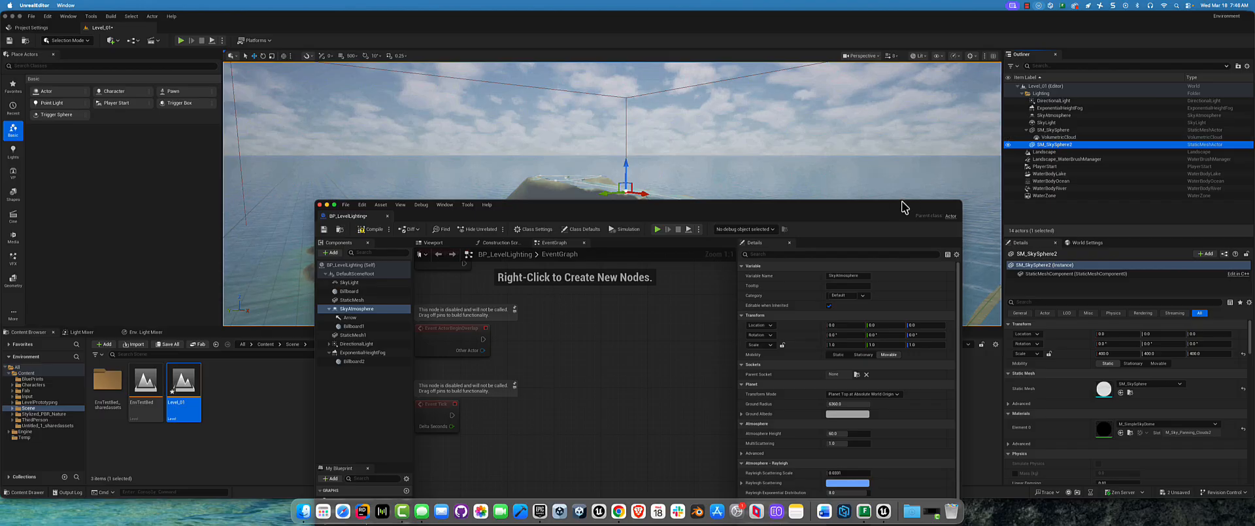
key("super+z")
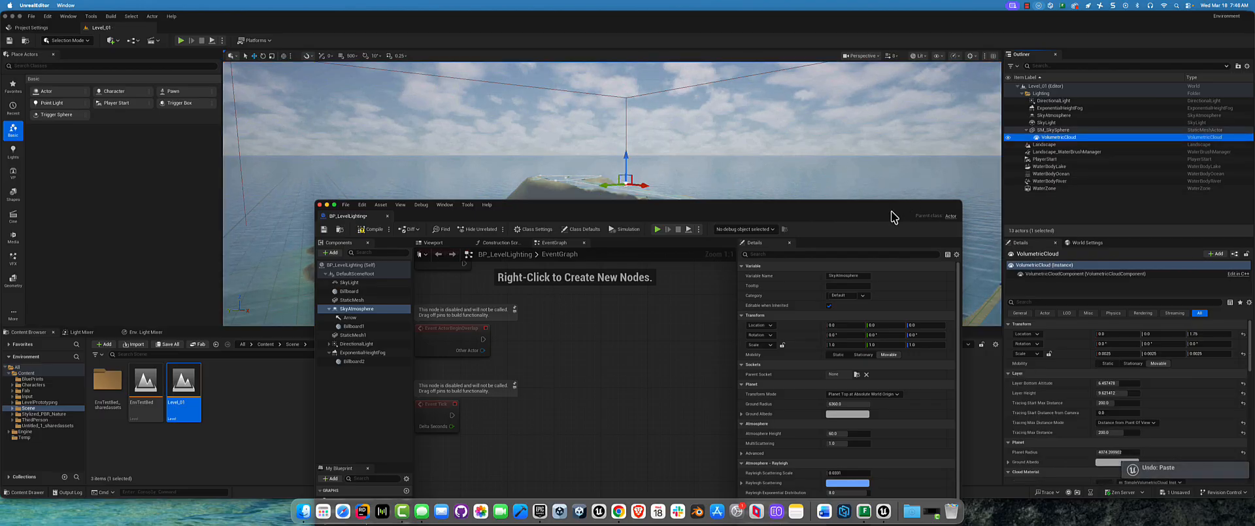
key("super+v")
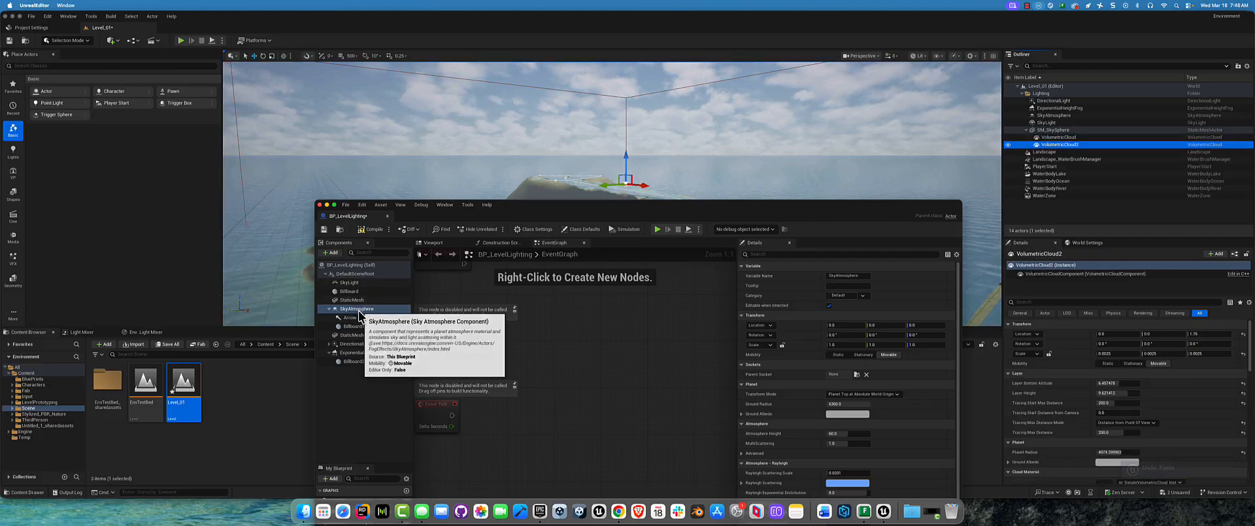
left_click(355, 386)
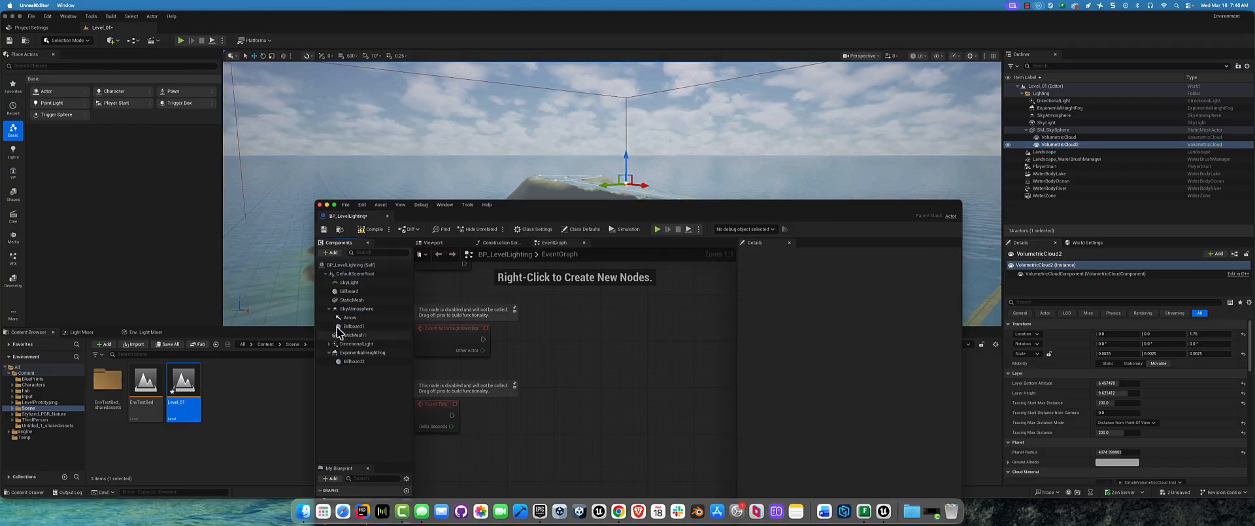
left_click(330, 312)
left_click(329, 309)
left_click(325, 274)
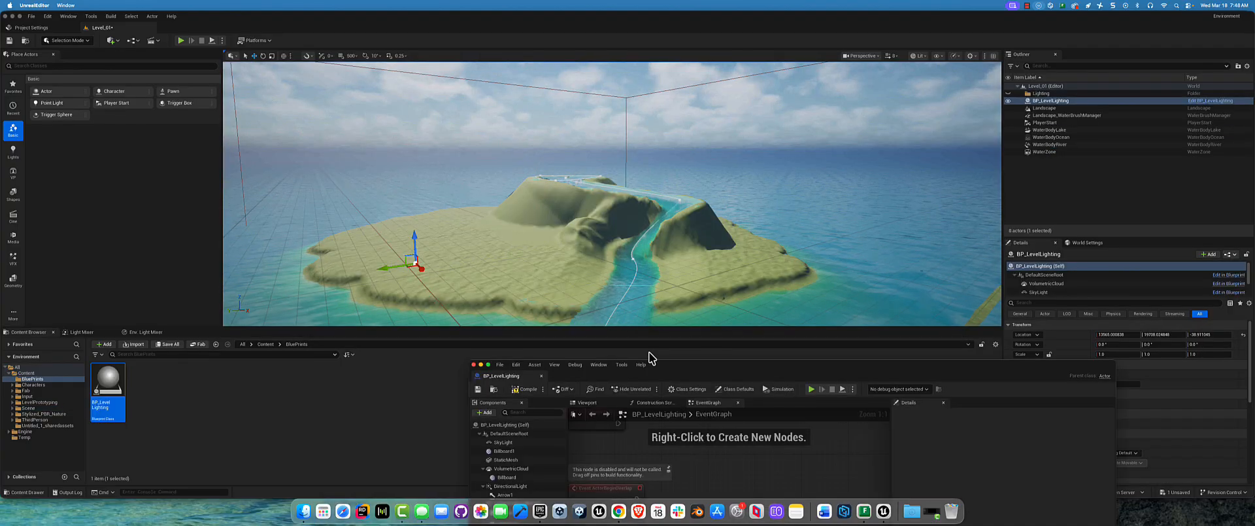
Step: Check the rebuilt BP_LevelLighting in its viewport preview, then close the Blueprint
left_click_drag(695, 370, 456, 100)
left_click(349, 134)
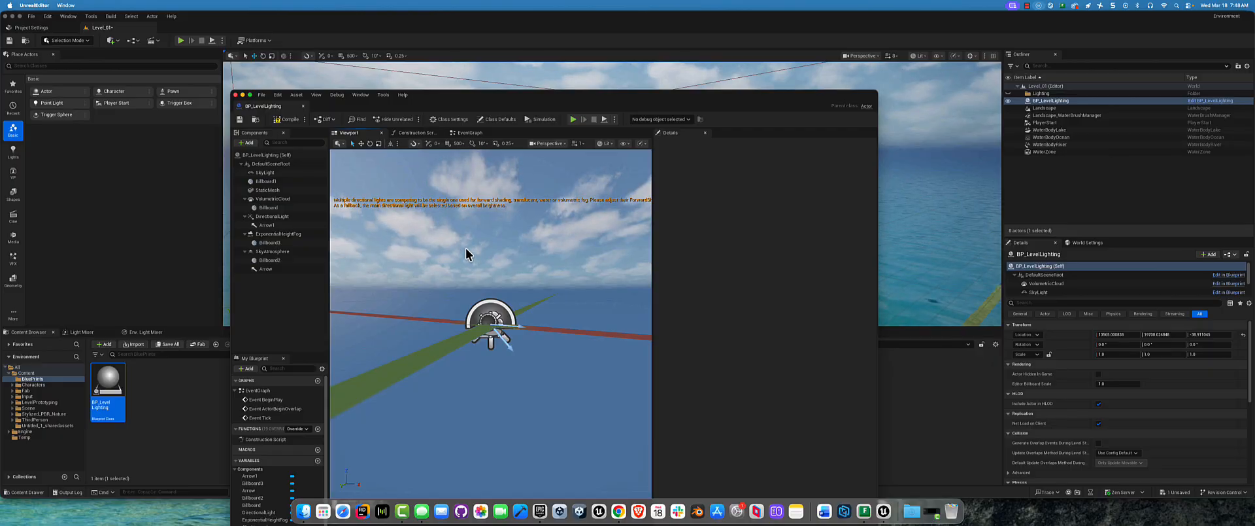
left_click(1091, 122)
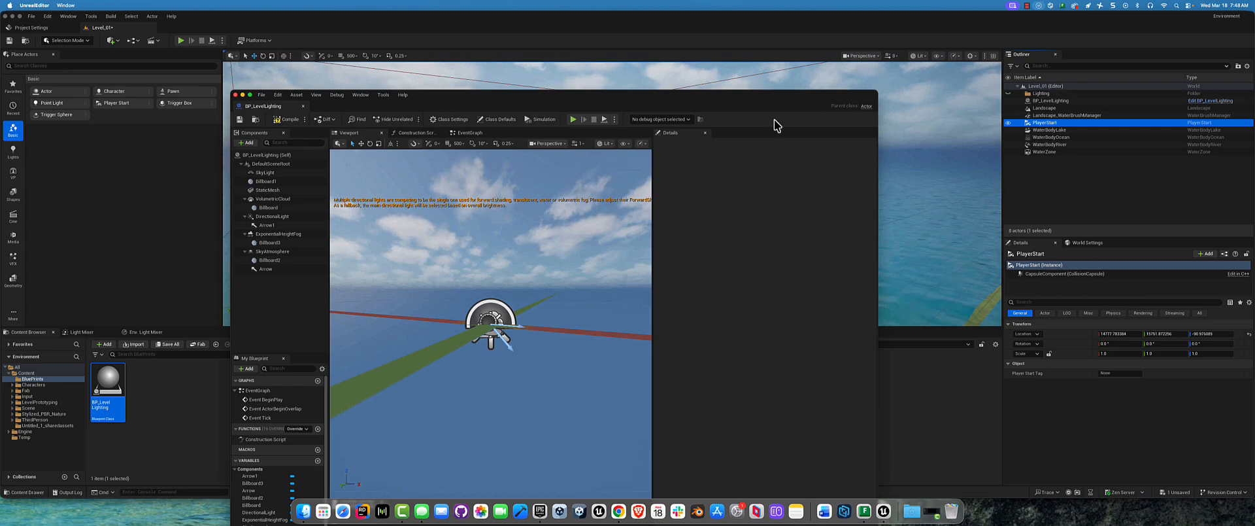
left_click_drag(441, 108, 561, 201)
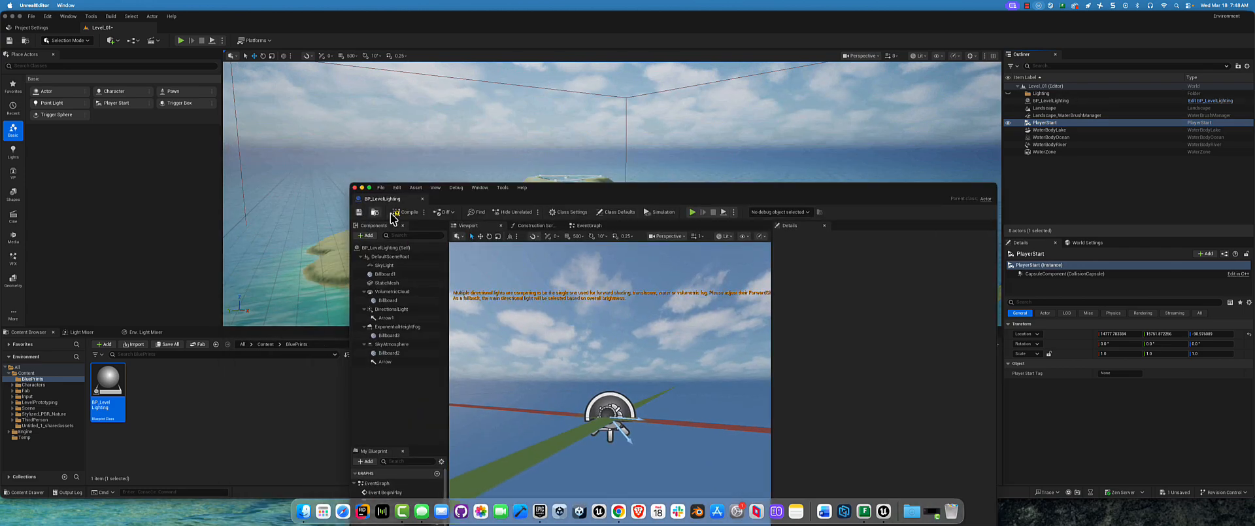
left_click(355, 188)
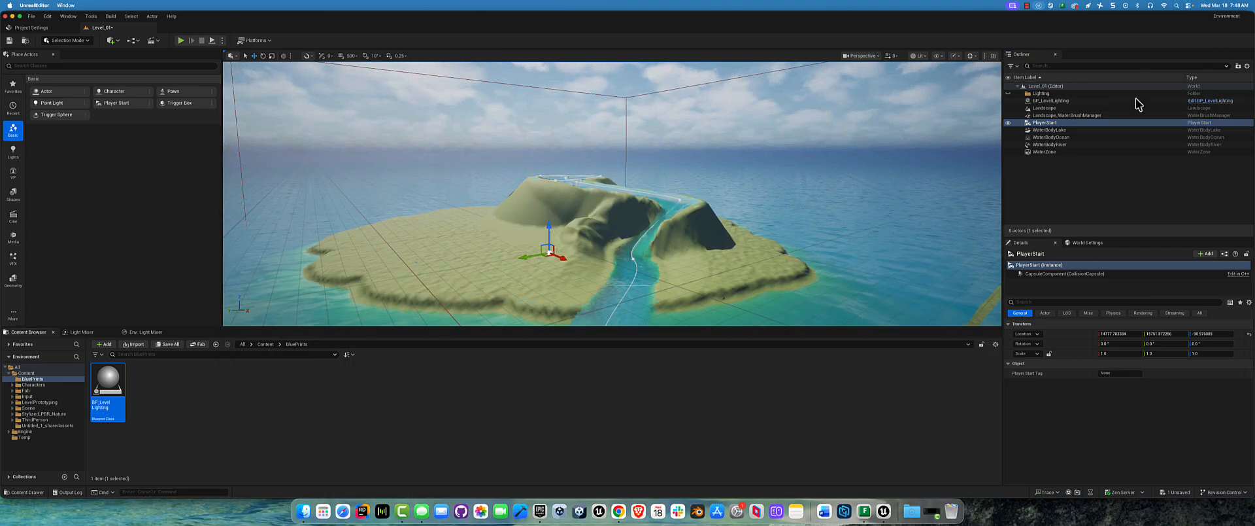
Step: Inspect the island in Level_01 as lit by BP_LevelLighting, checking the Lighting folder and the placed Blueprint
left_click(599, 229)
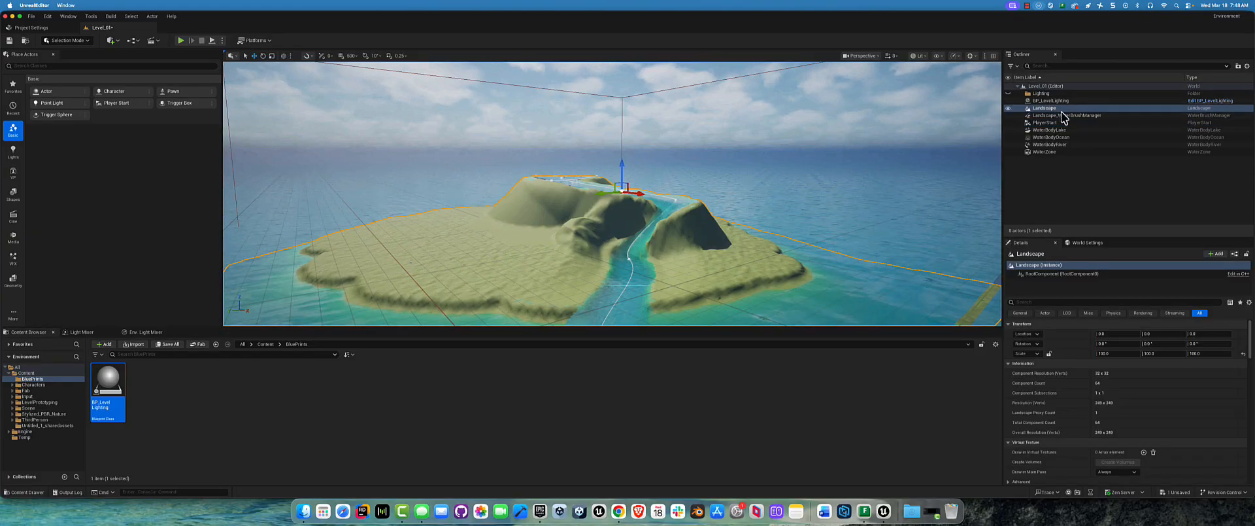
left_click(1009, 94)
left_click(1012, 96)
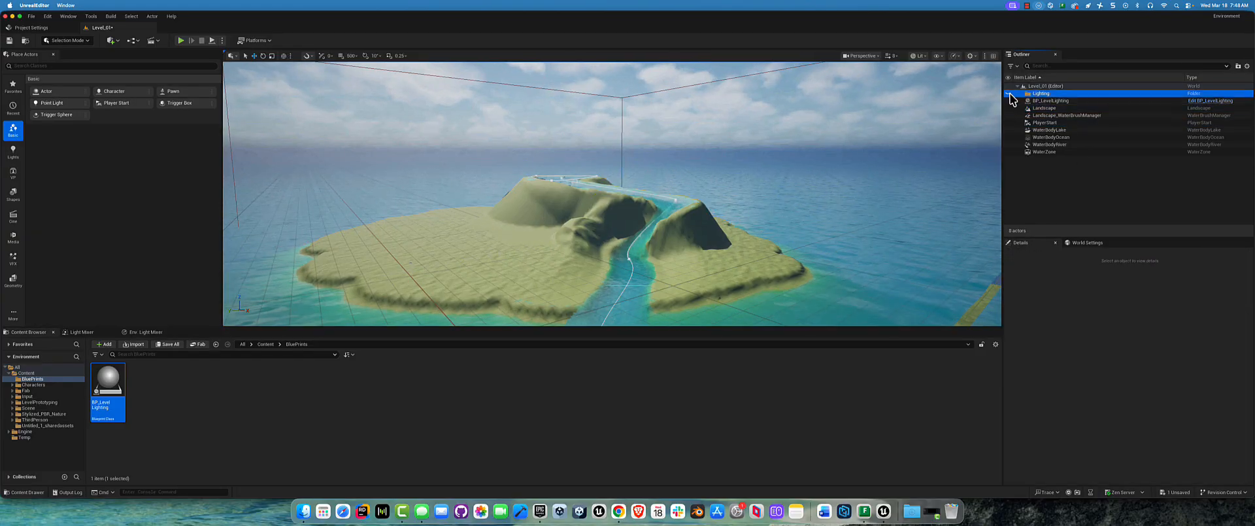
left_click(1018, 101)
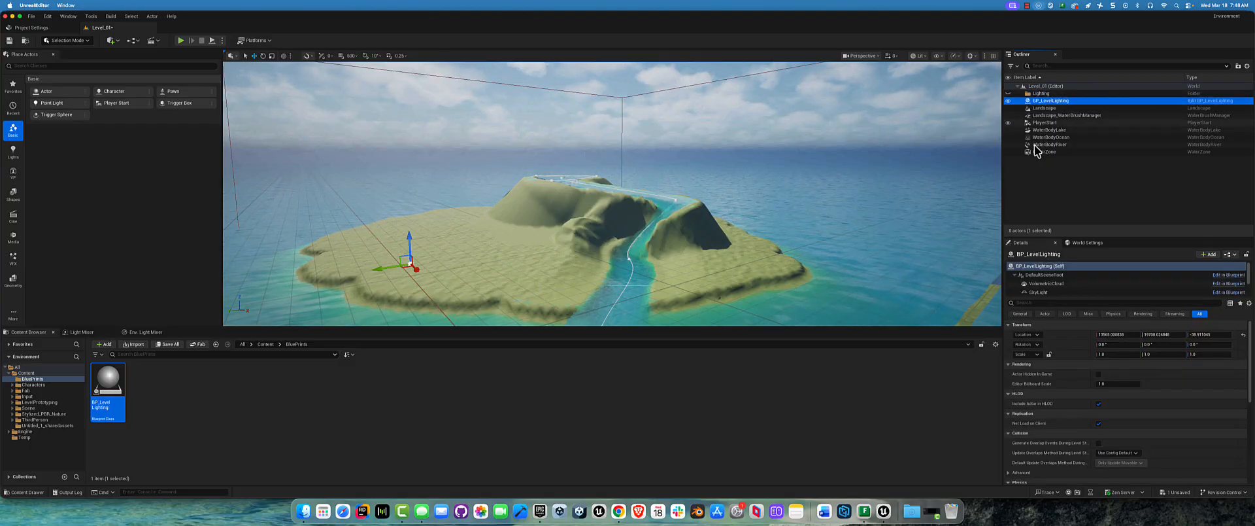
left_click(1036, 168)
left_click(1043, 102)
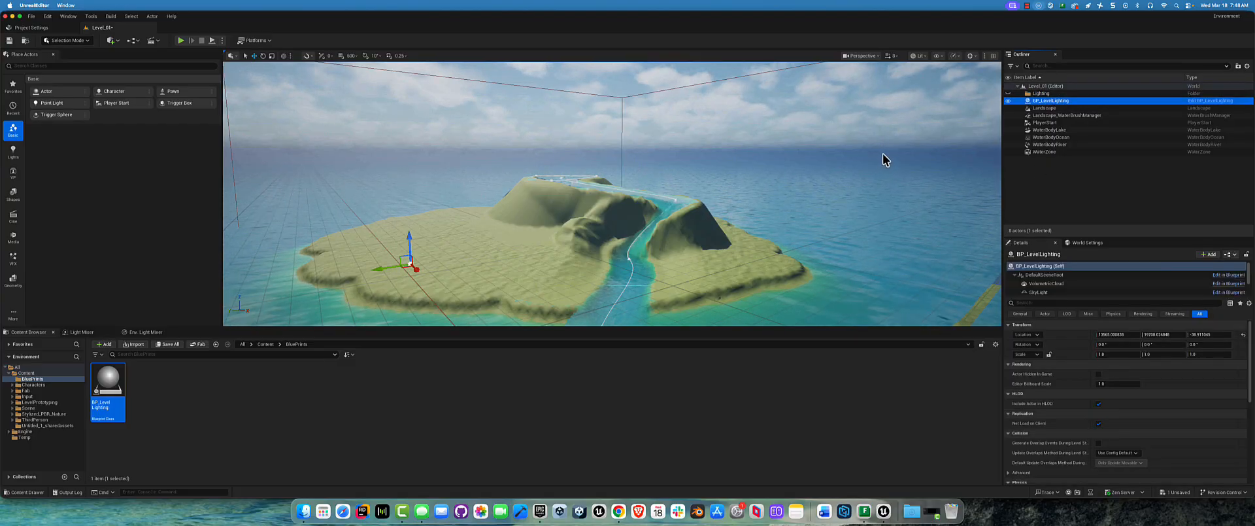
Step: Undo the recent actions in Level_01 back past the placement of BP_LevelLighting
key("super+z")
key("super+z")
key("super+z")
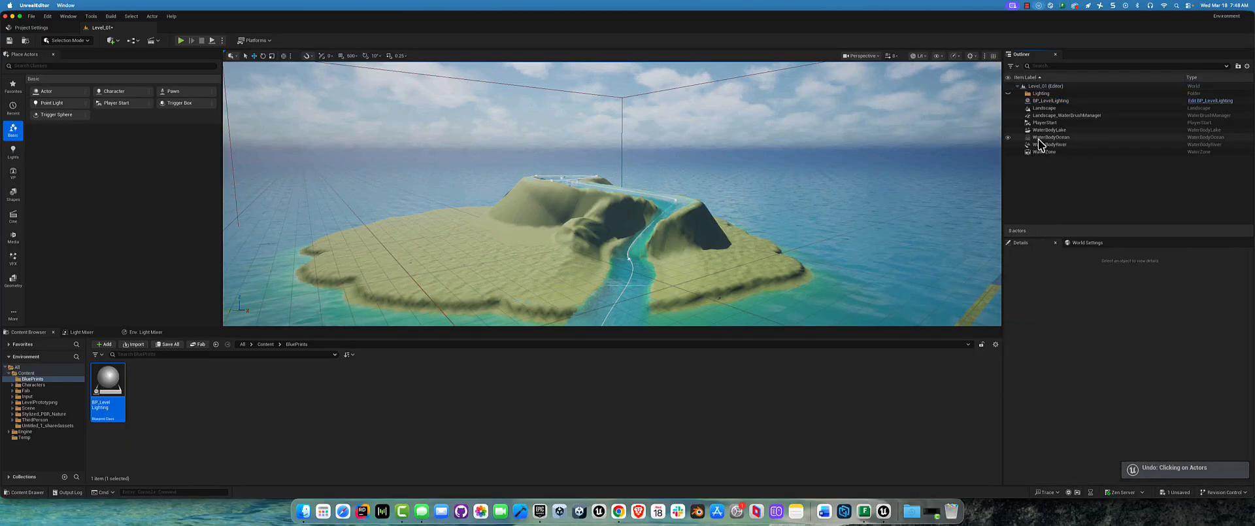
key("super+z")
key("super+z")
key("super+z")
key("super+z")
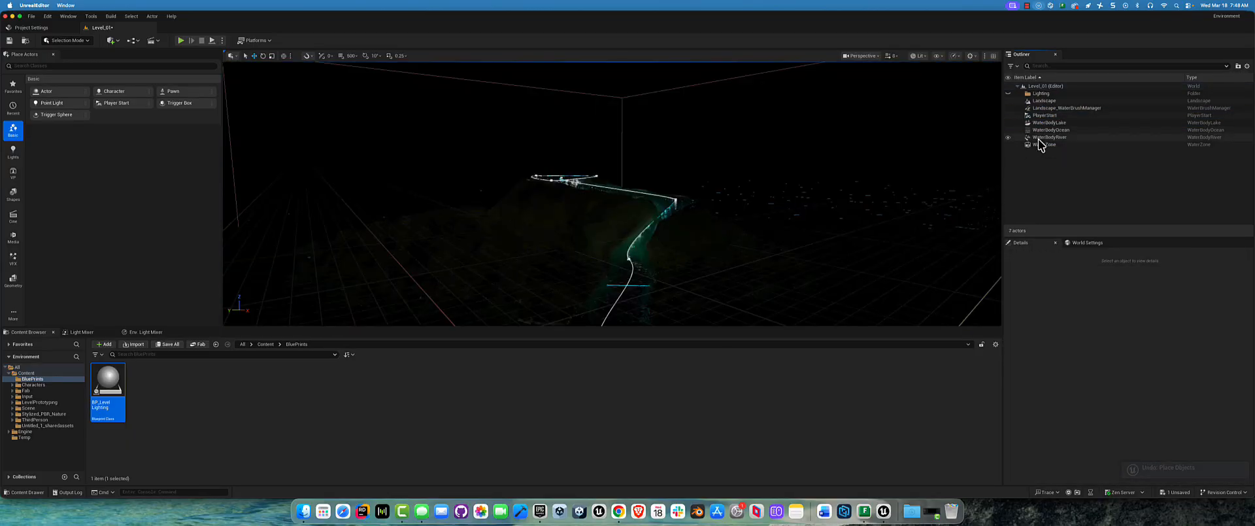
Step: Undo the lighting actors' deletion and select everything in the Lighting folder, from DirectionalLight to VolumetricCloud
key("super+z")
left_click(1061, 144)
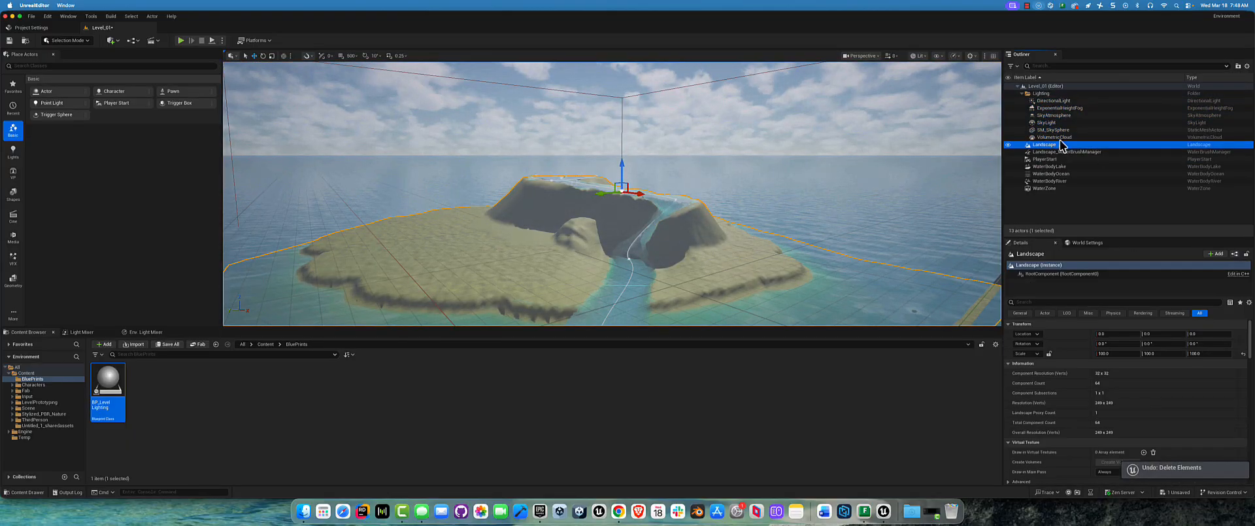
left_click(1056, 137)
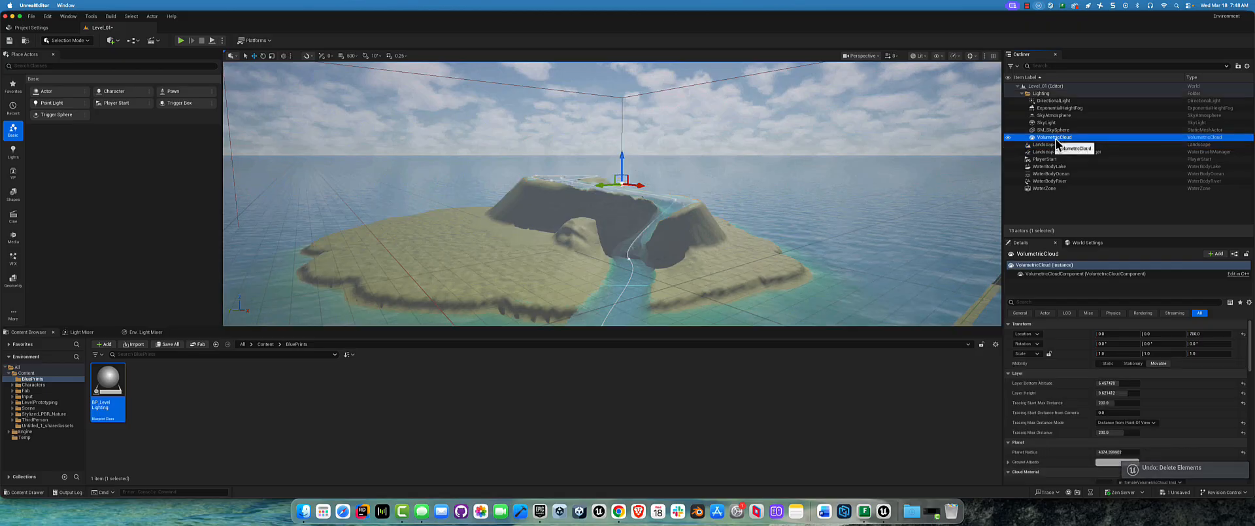
left_click(1052, 102, "shift")
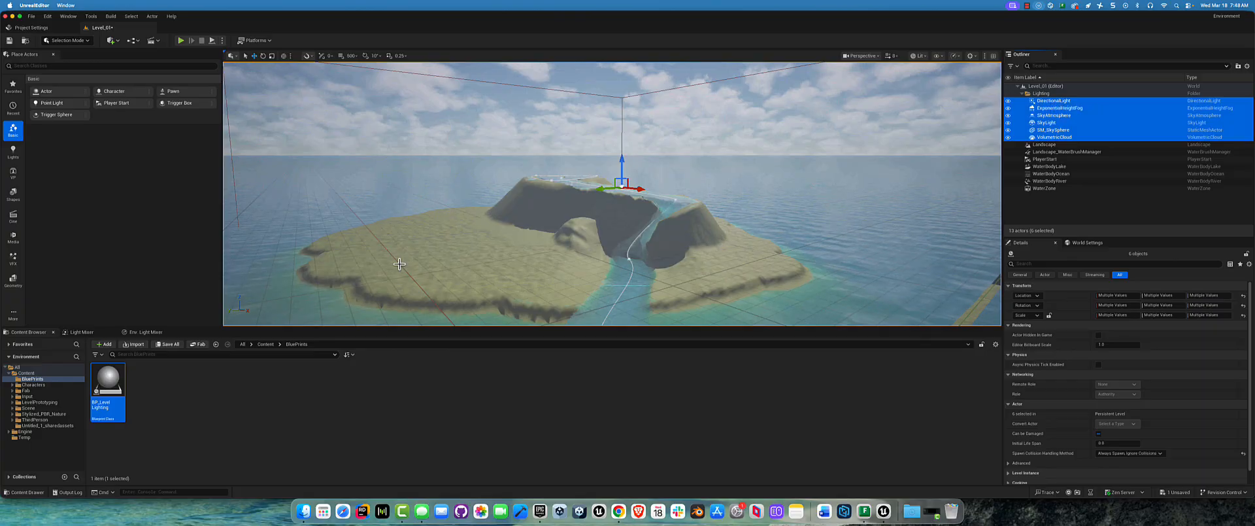
Step: Try removing every component under DefaultSceneRoot in BP_LevelLighting, then undo the deletion
double_click(106, 379)
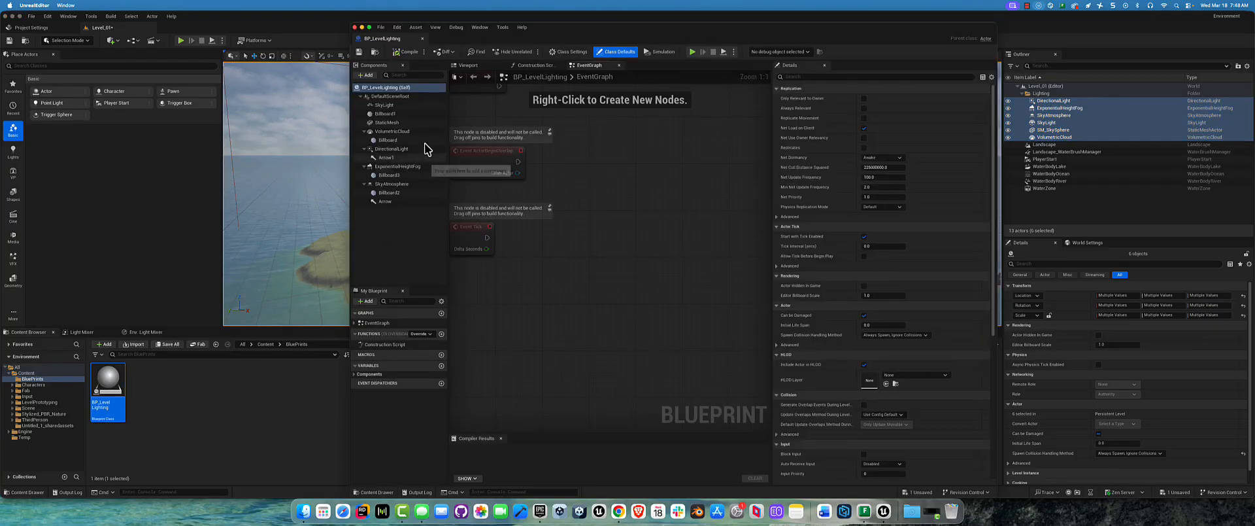
left_click(387, 107)
left_click(394, 202, "shift")
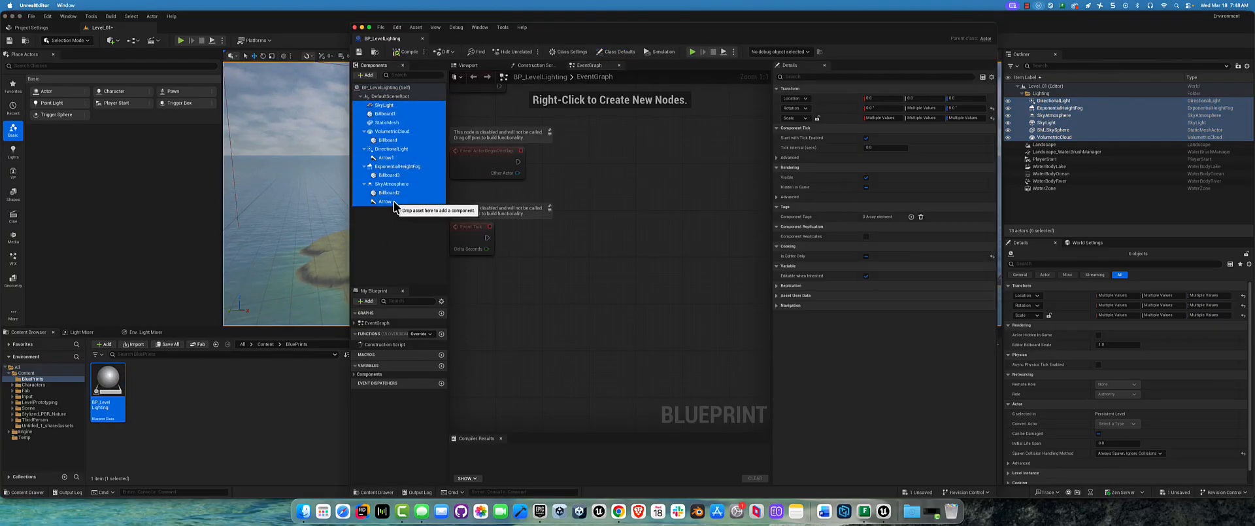
key("Delete")
left_click(465, 65)
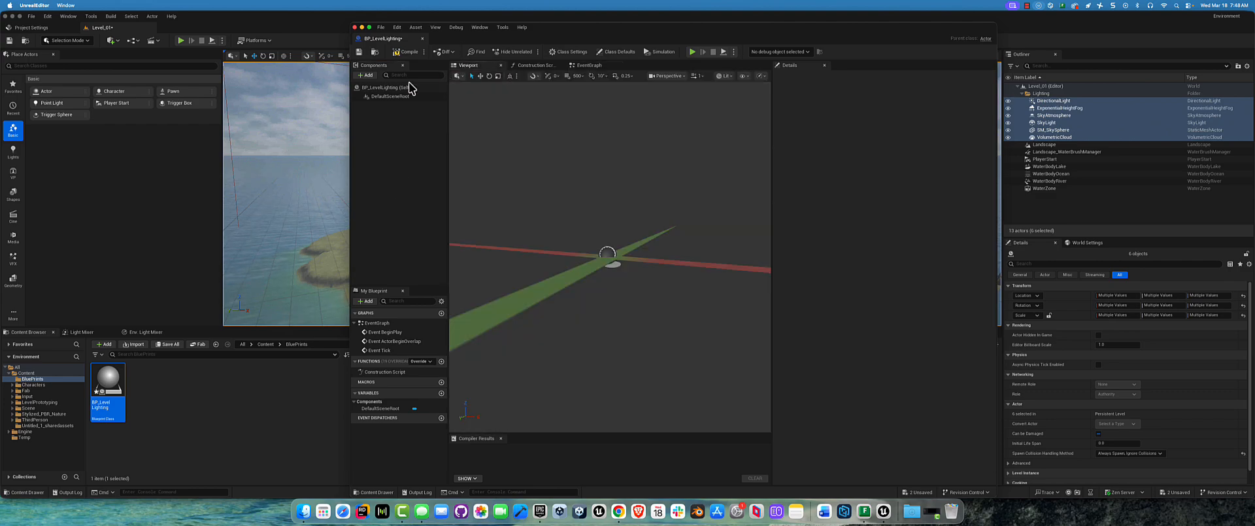
left_click(381, 96)
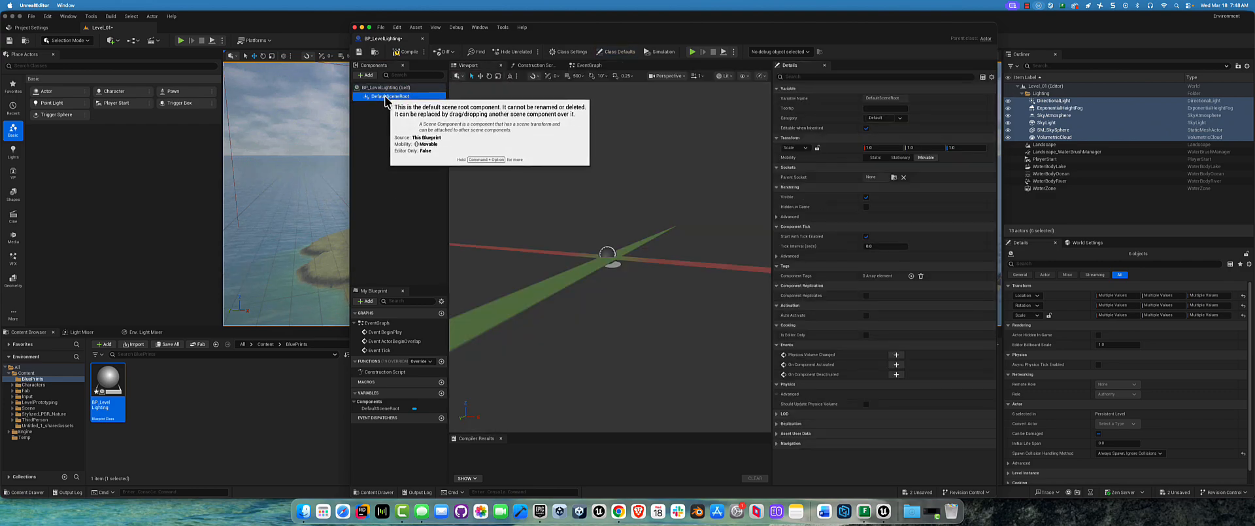
key("super+z")
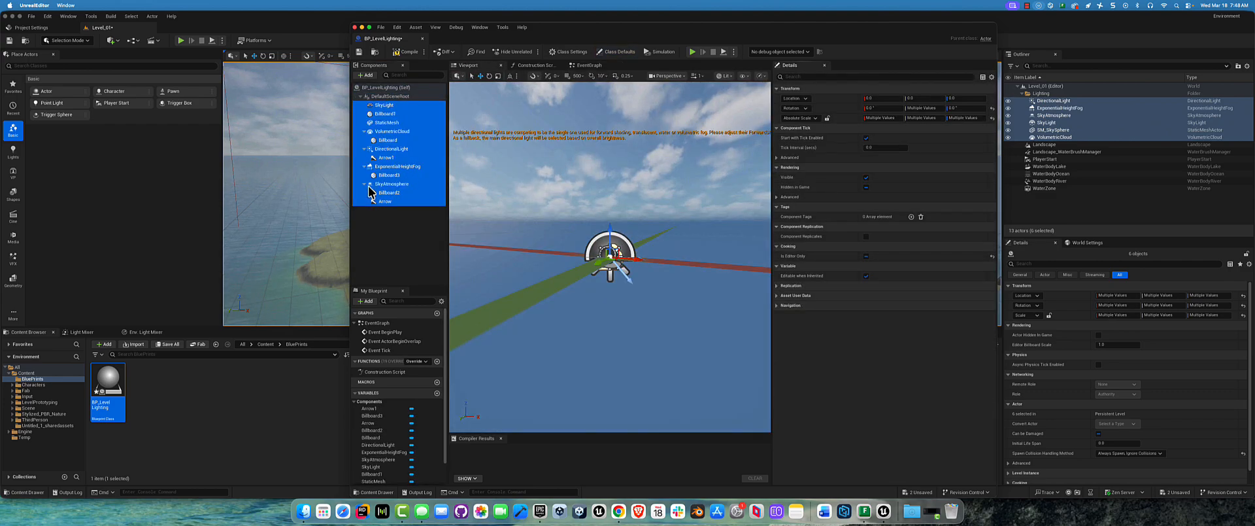
Step: Compile and save BP_LevelLighting, then close its Blueprint editor
left_click(403, 51)
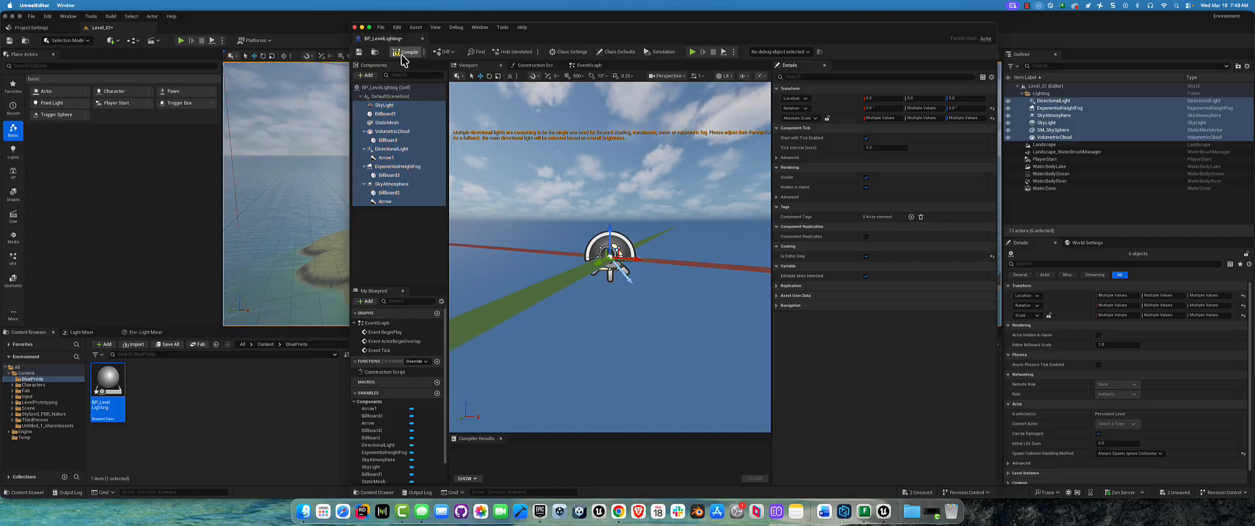
left_click(355, 27)
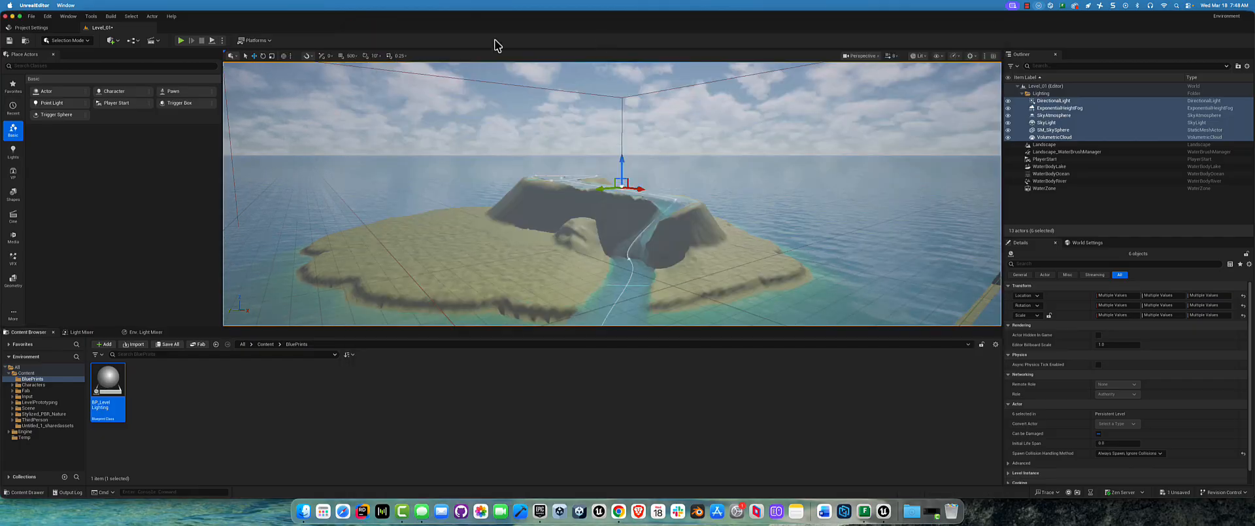
Step: Replace all actors in Level_01's Lighting folder with an instance of BP_LevelLighting placed on the island
left_click(1047, 139)
left_click(1067, 102, "shift")
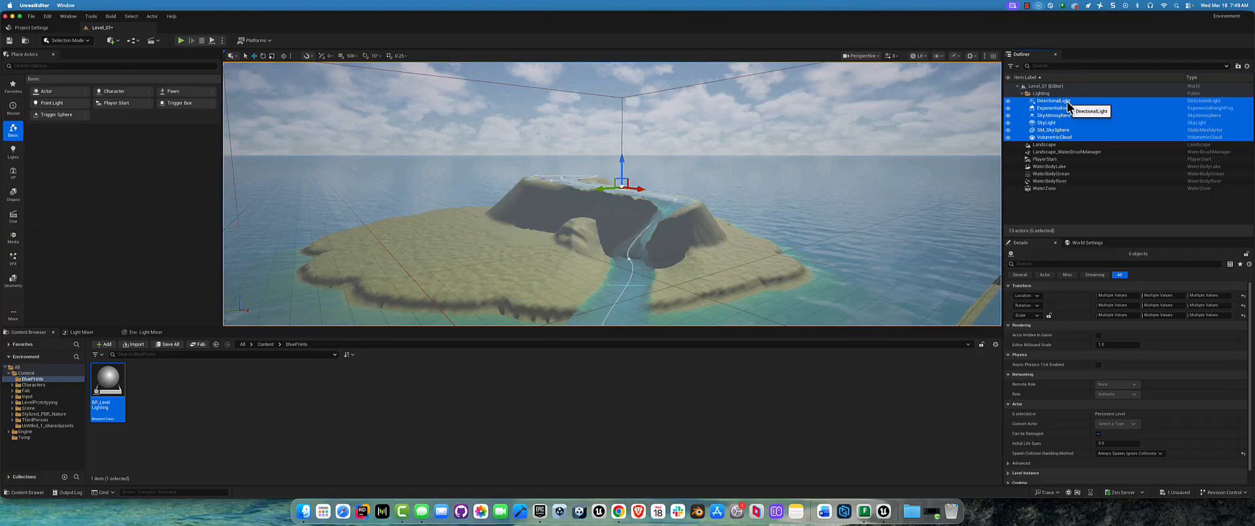
key("Delete")
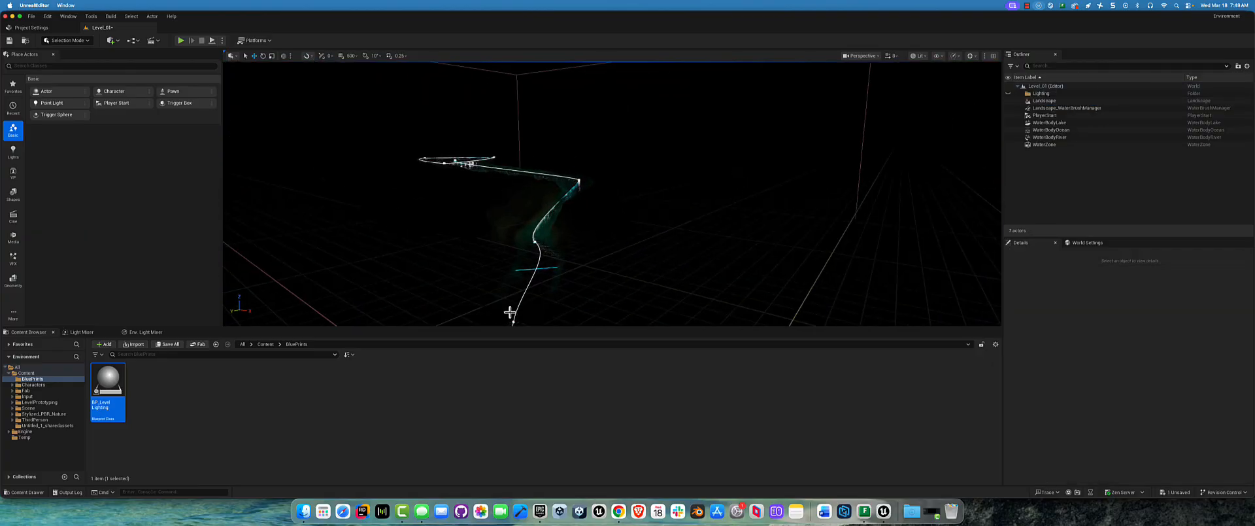
right_click(100, 384)
left_click_drag(100, 385, 639, 183)
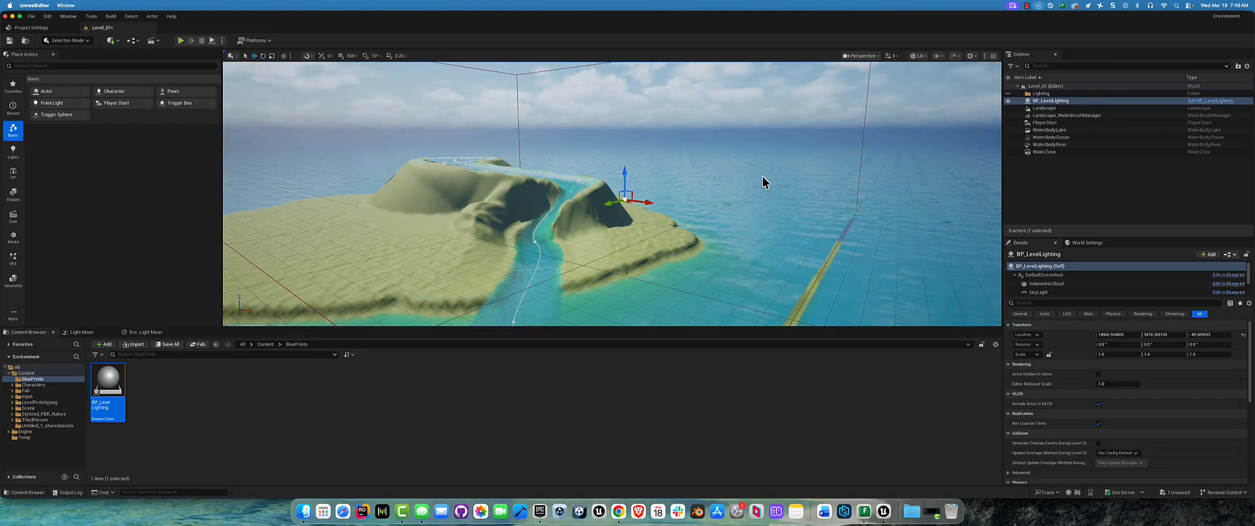
Step: Rotate the sun to a low position above the horizon behind the island and clear the ocean selection
right_click_drag(665, 198, 693, 220)
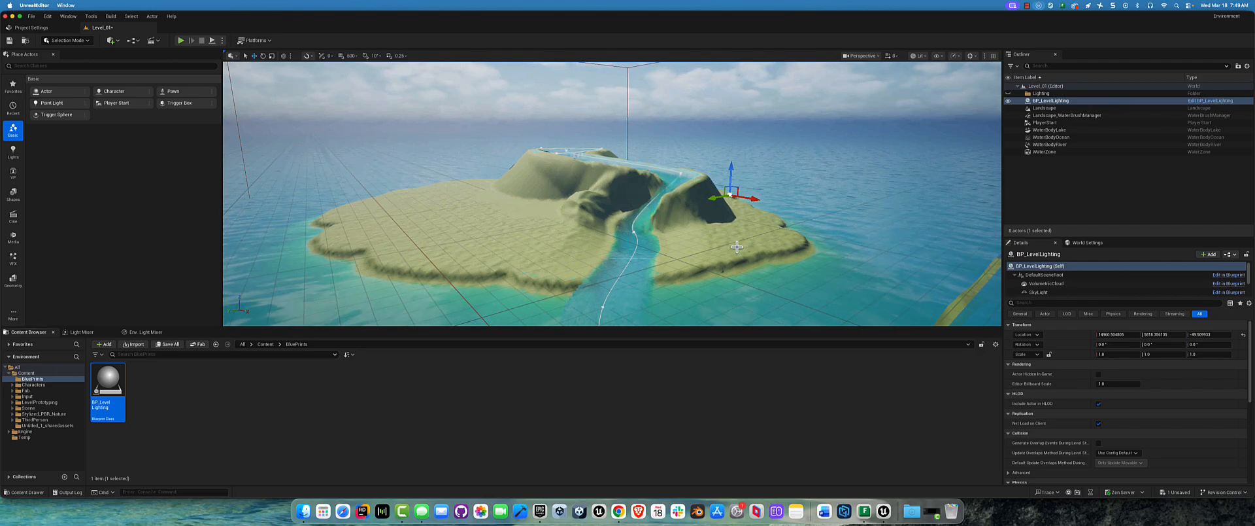
left_click(823, 212)
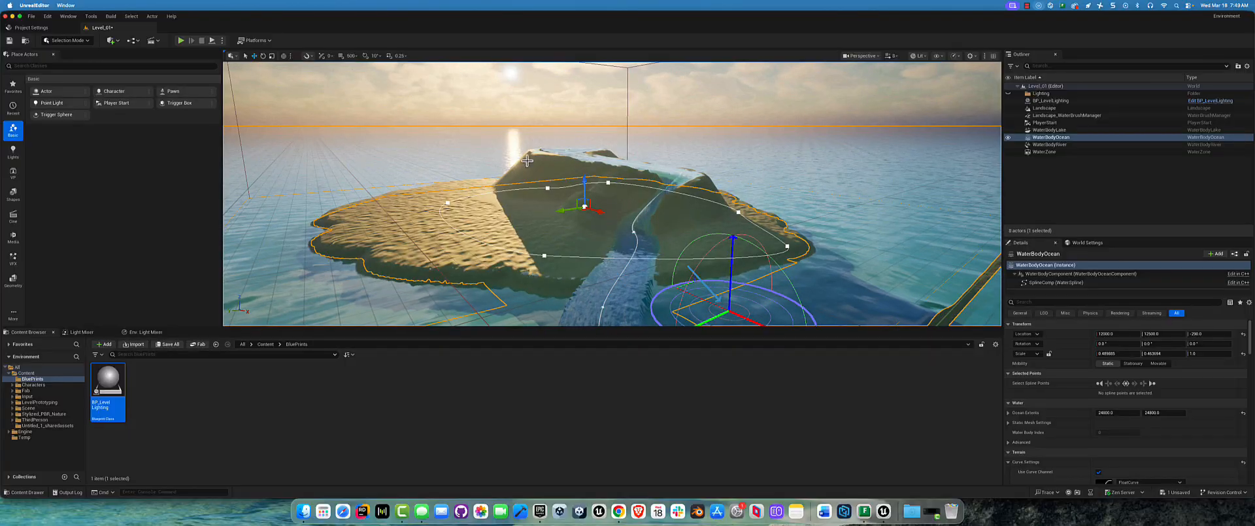
right_click_drag(475, 215, 510, 206)
scroll(510, 214, "down", 3)
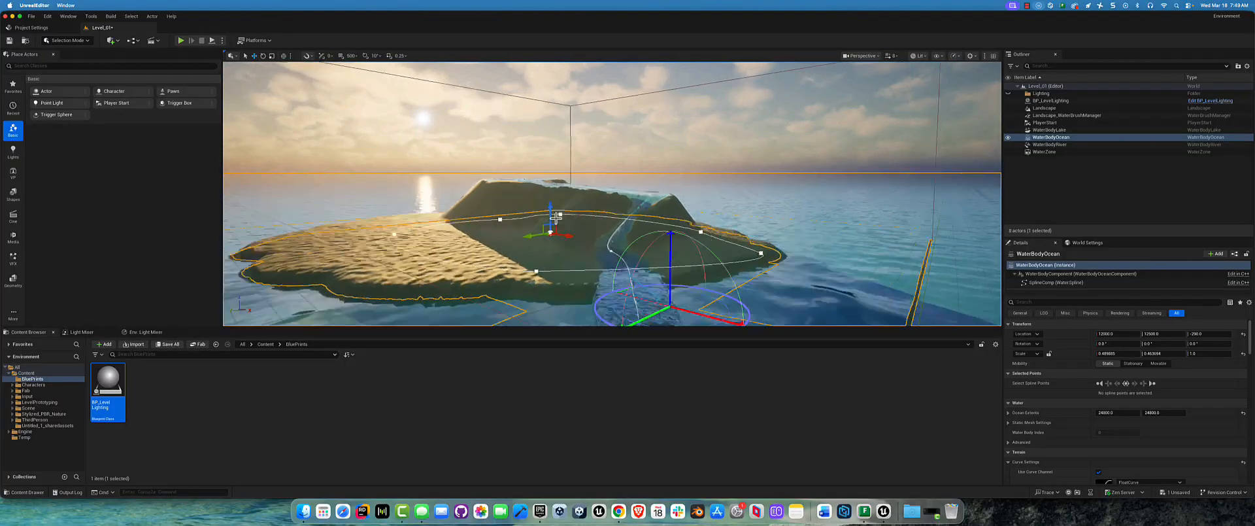
left_click(495, 124)
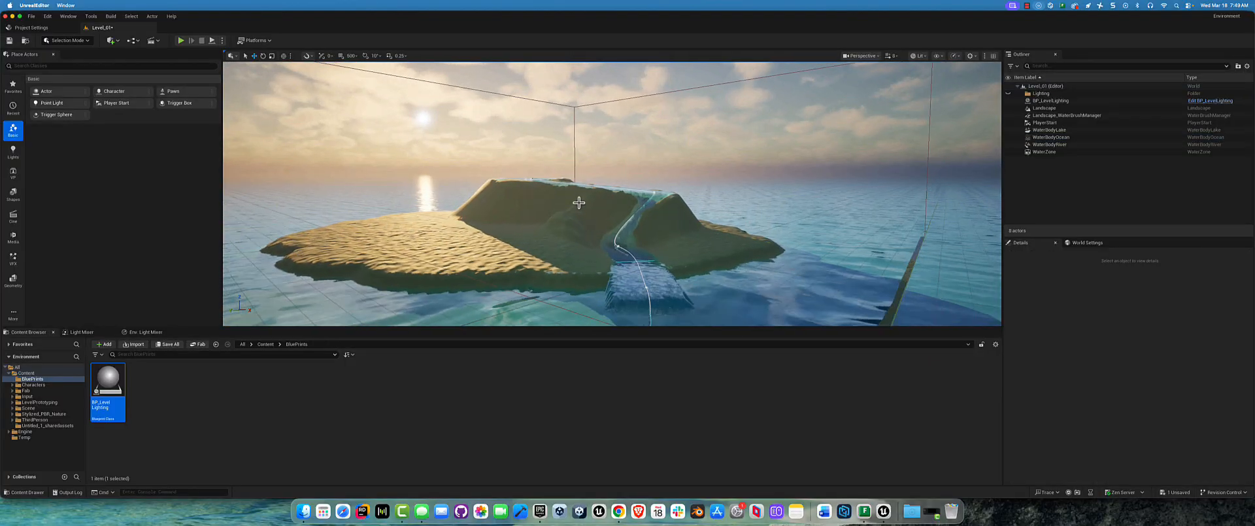
Step: Lower the WaterBodyRiver spline point at the river mouth toward the ocean surface
right_click_drag(524, 185, 546, 218)
middle_click_drag(546, 218, 709, 224)
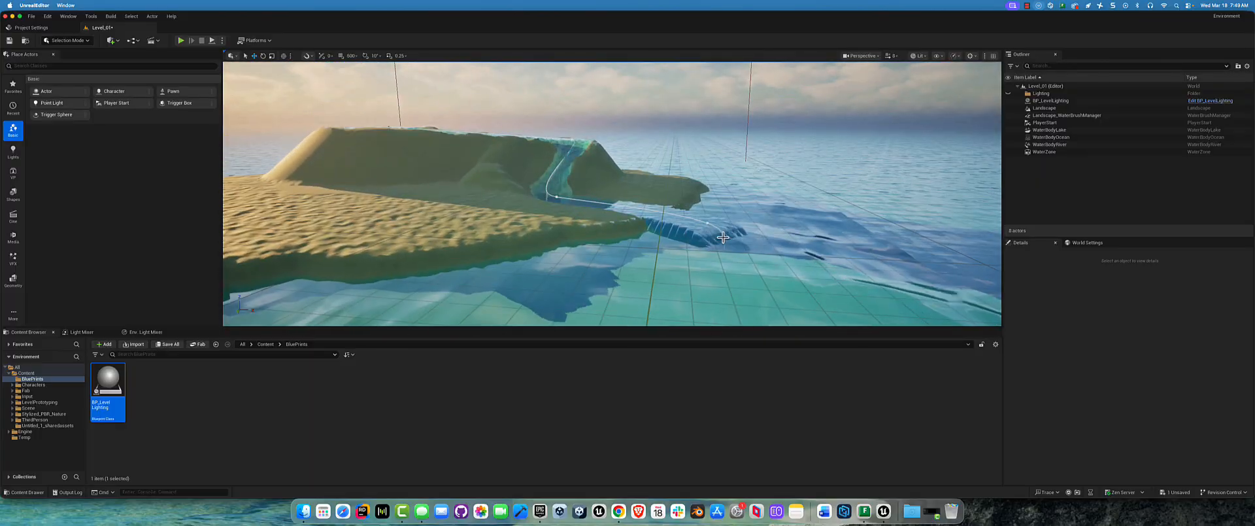
left_click(710, 224)
left_click(708, 223)
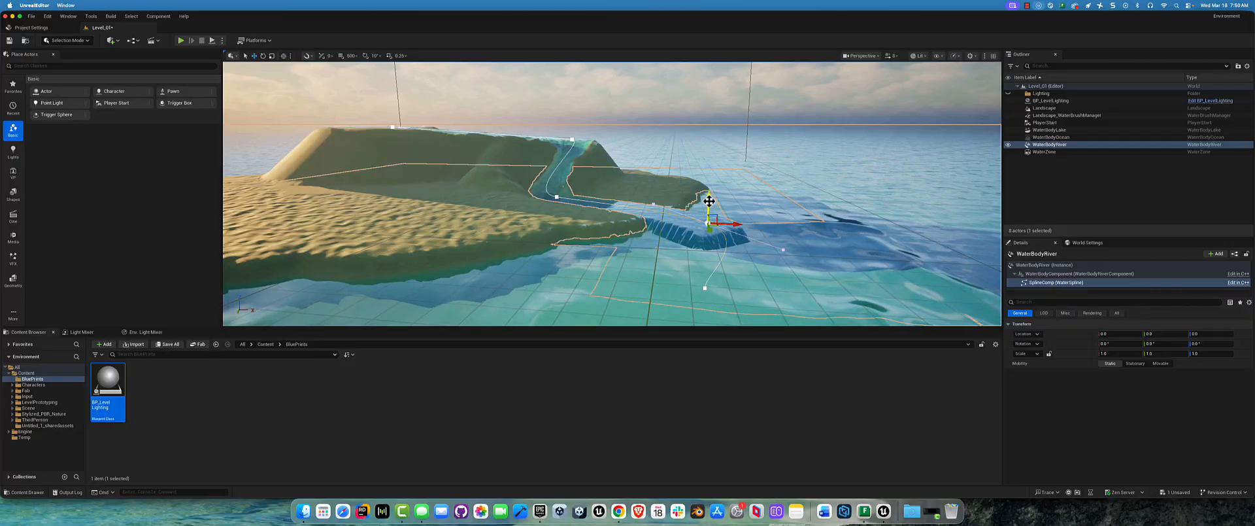
left_click_drag(709, 201, 710, 216)
right_click_drag(628, 157, 557, 195)
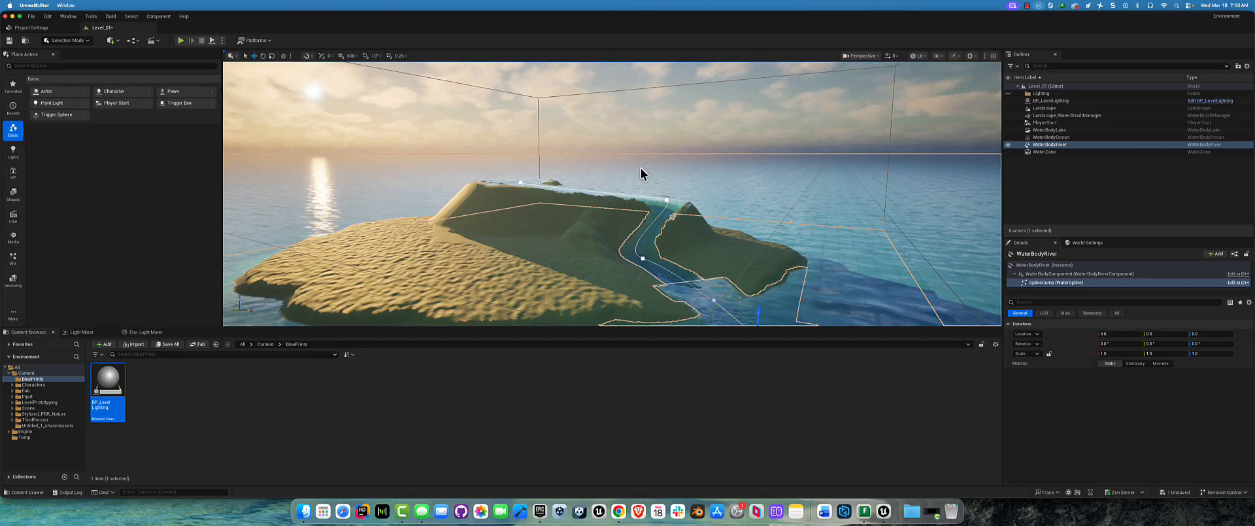
left_click_drag(470, 165, 462, 159, "alt")
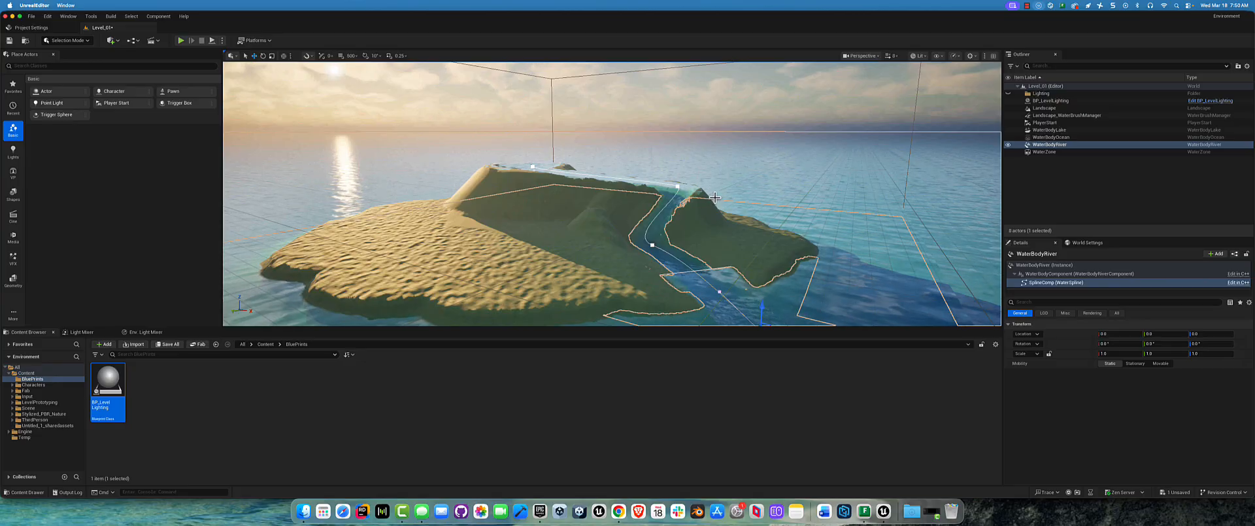
scroll(747, 177, "down", 3)
right_click_drag(746, 178, 713, 222)
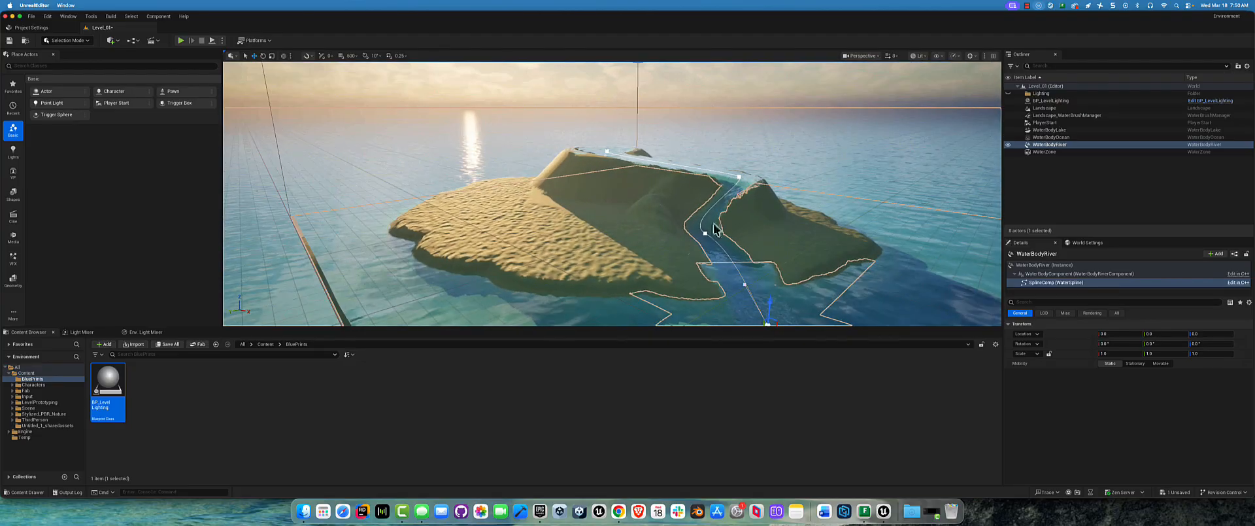